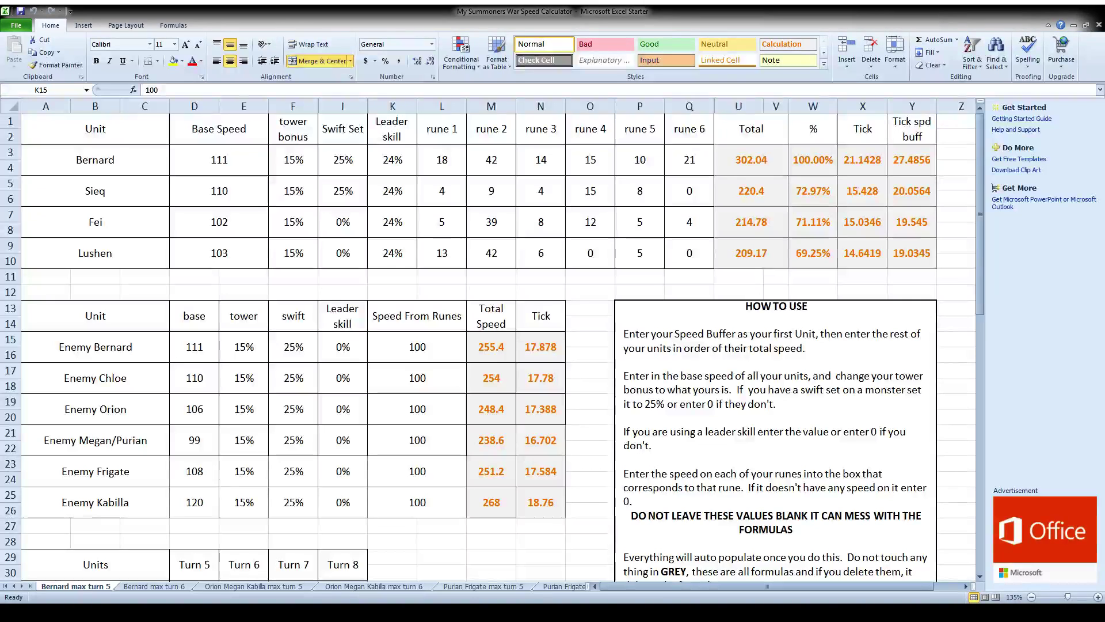
Rename the first unit in the upper speed table to Megan.
click(147, 147)
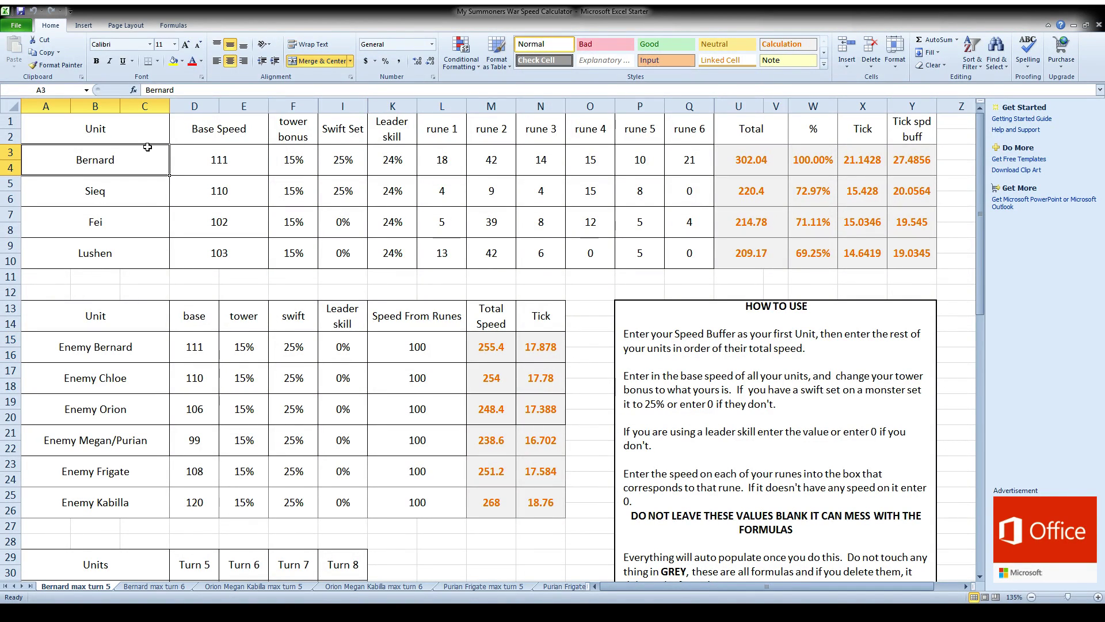
key(BackSpace)
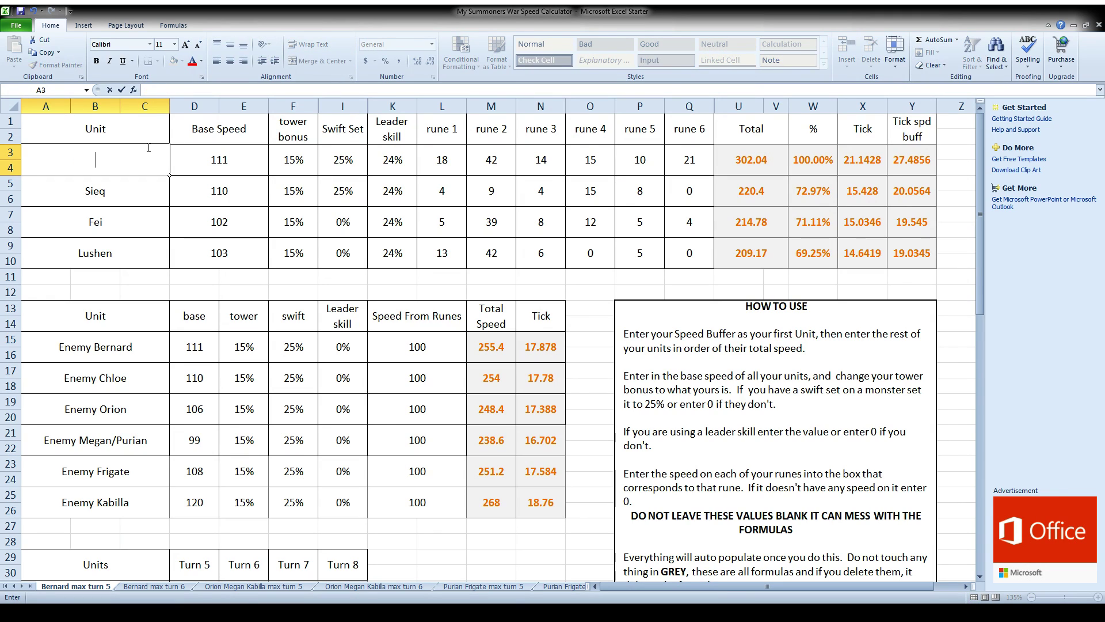
text(Megan)
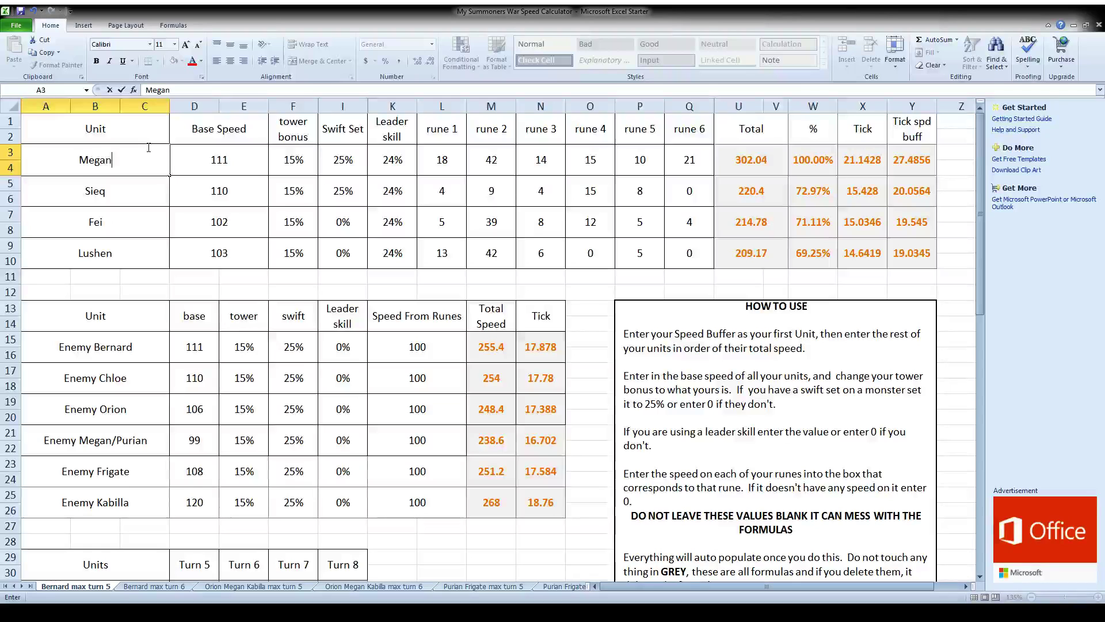
key(Tab)
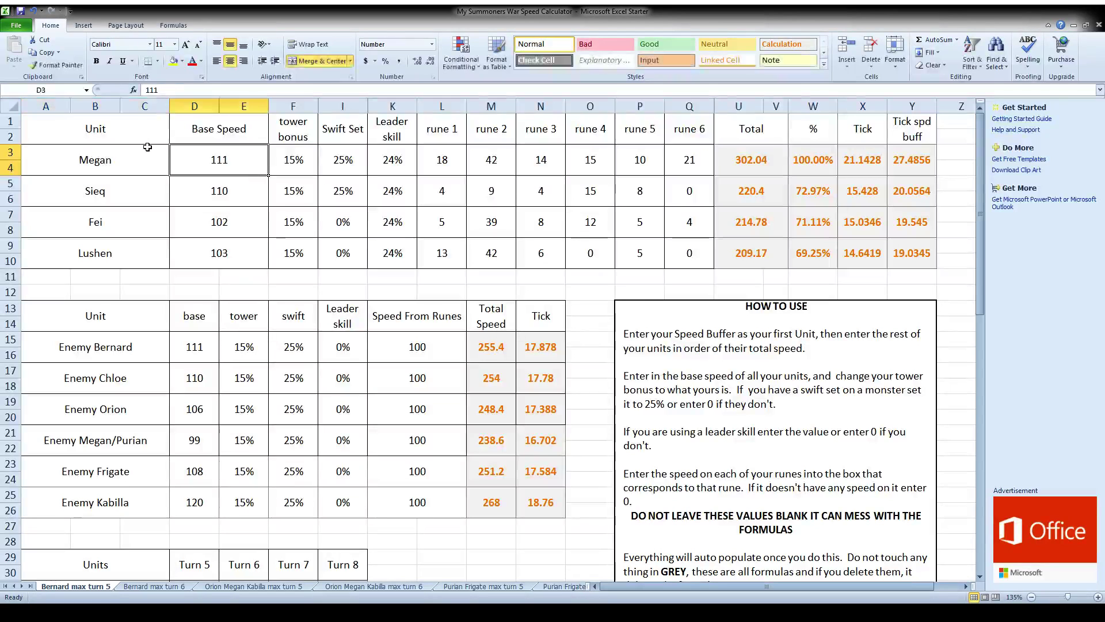
Set Megan's base speed to 99.
double_click(248, 159)
key(BackSpace)
key(BackSpace)
key(BackSpace)
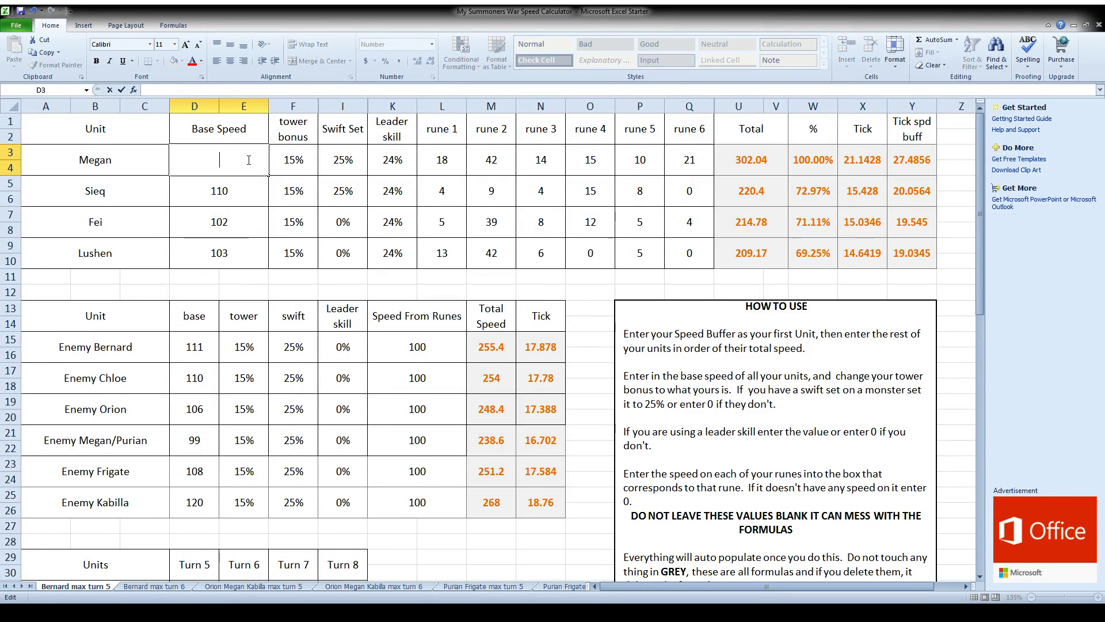
text(99)
key(Return)
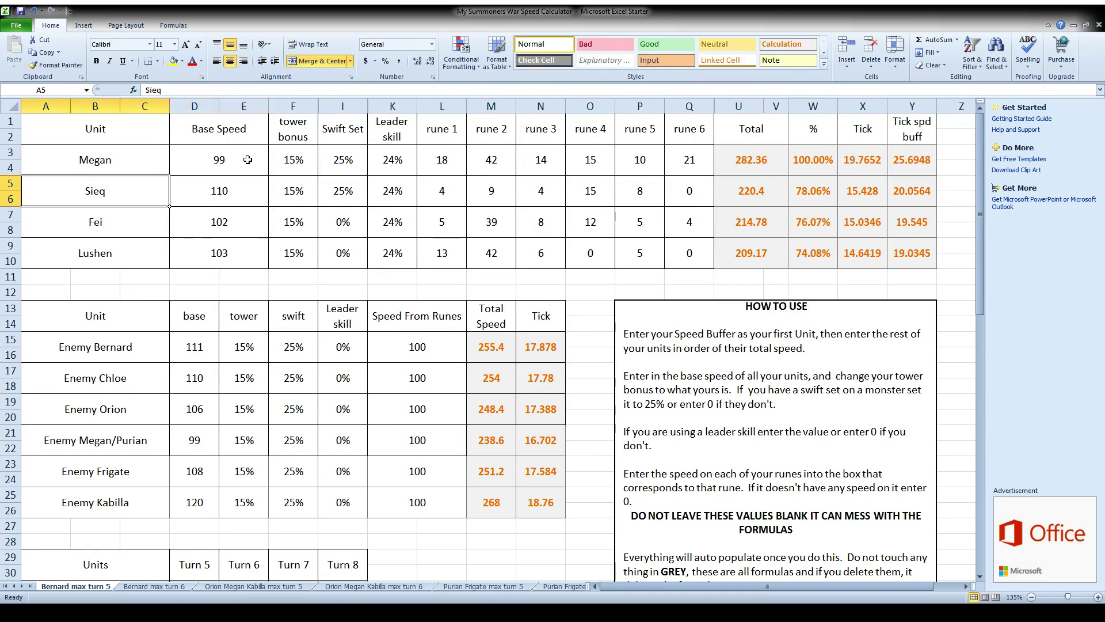
Set Megan's Swift Set bonus to 0%.
click(282, 160)
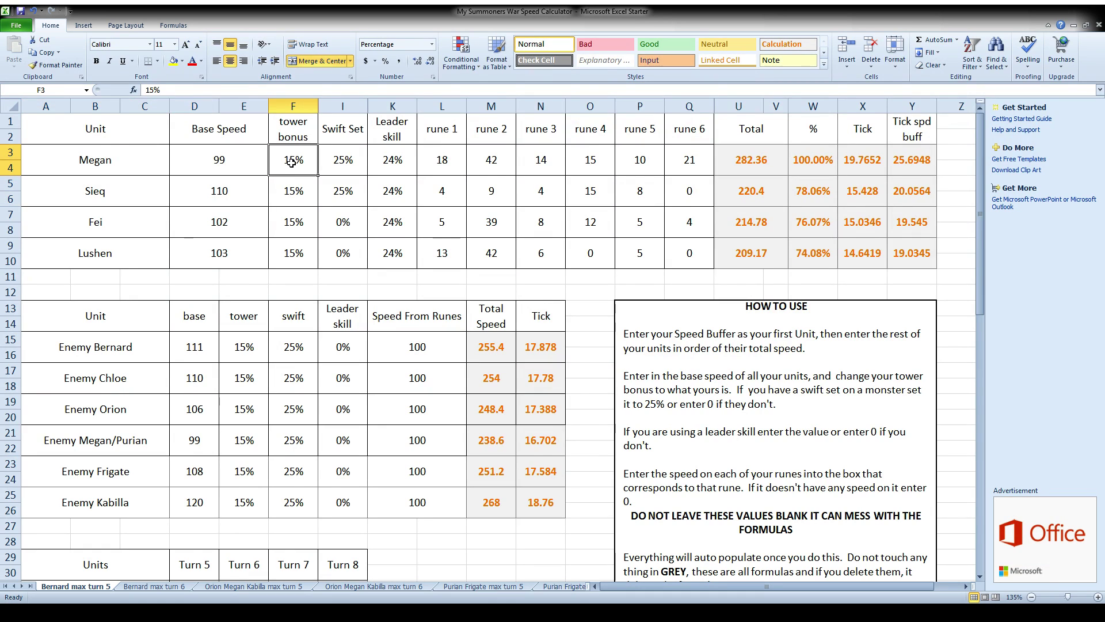
click(348, 155)
text(0)
key(Return)
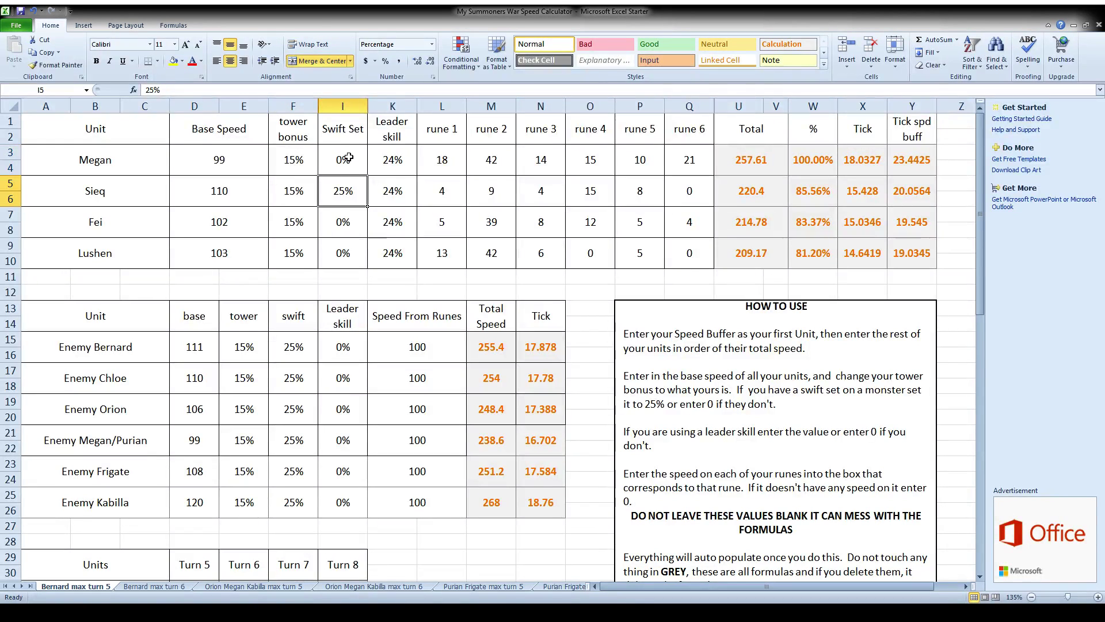
click(341, 162)
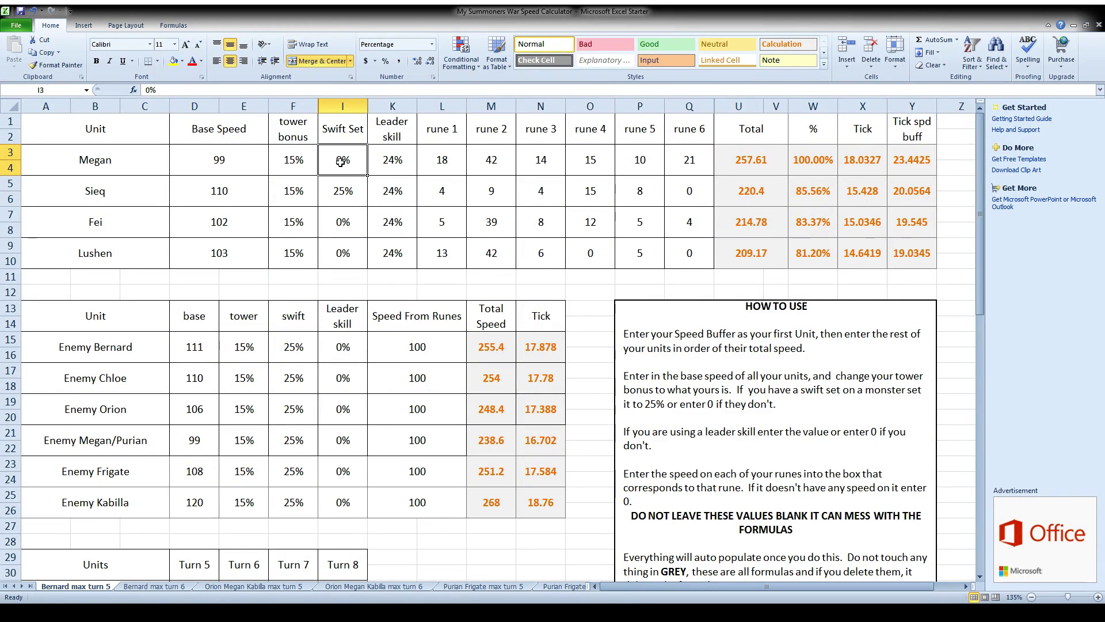
Set Megan's rune 1 speed to 12.
click(448, 168)
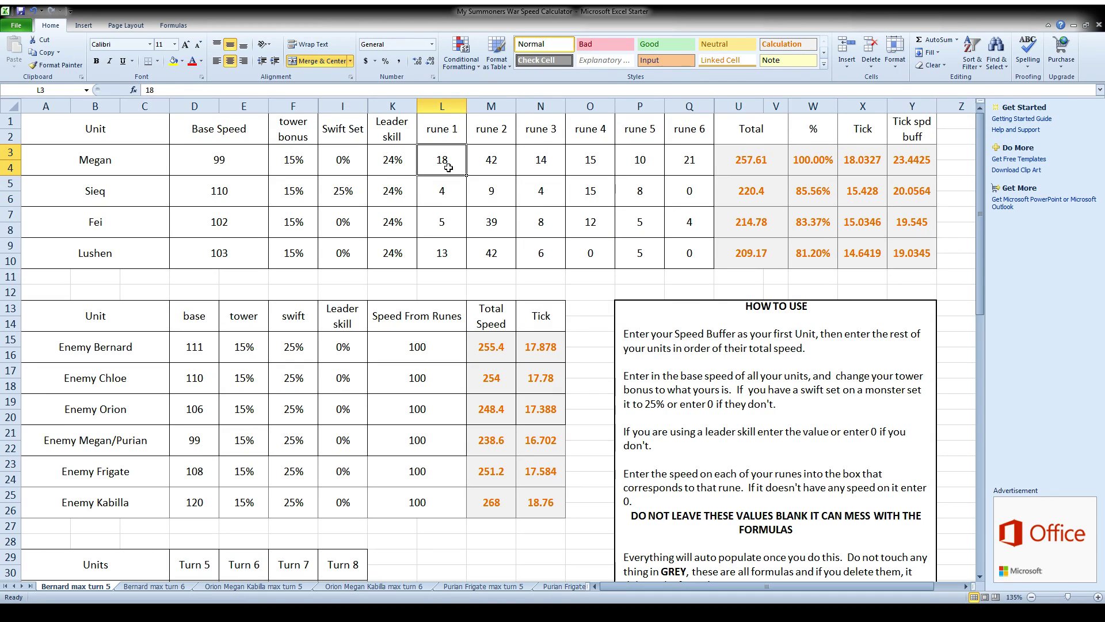
text(12)
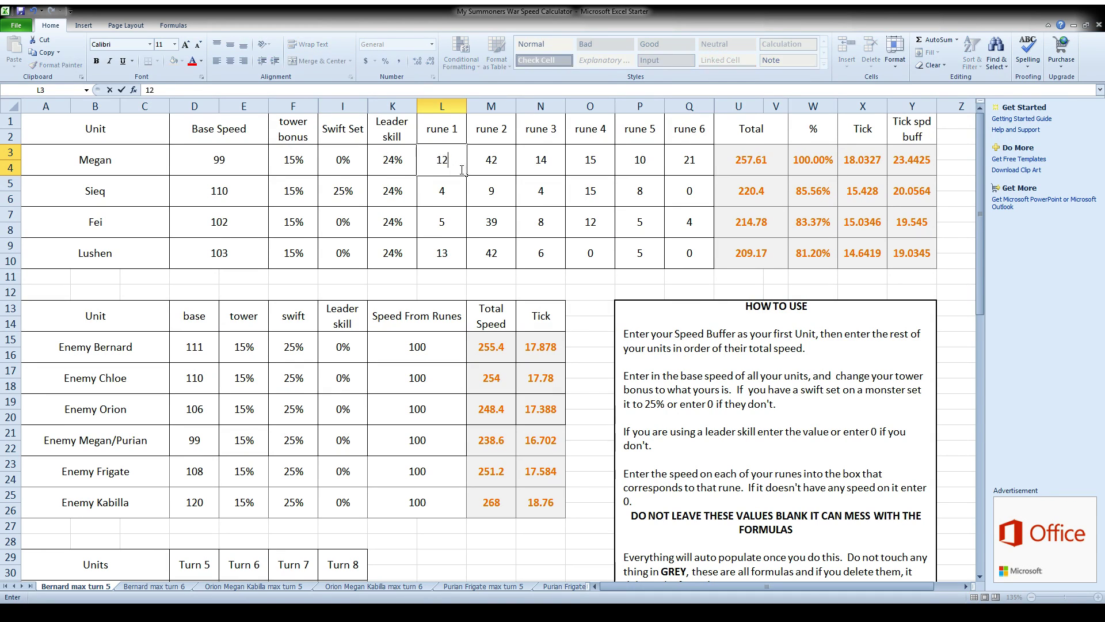
key(Return)
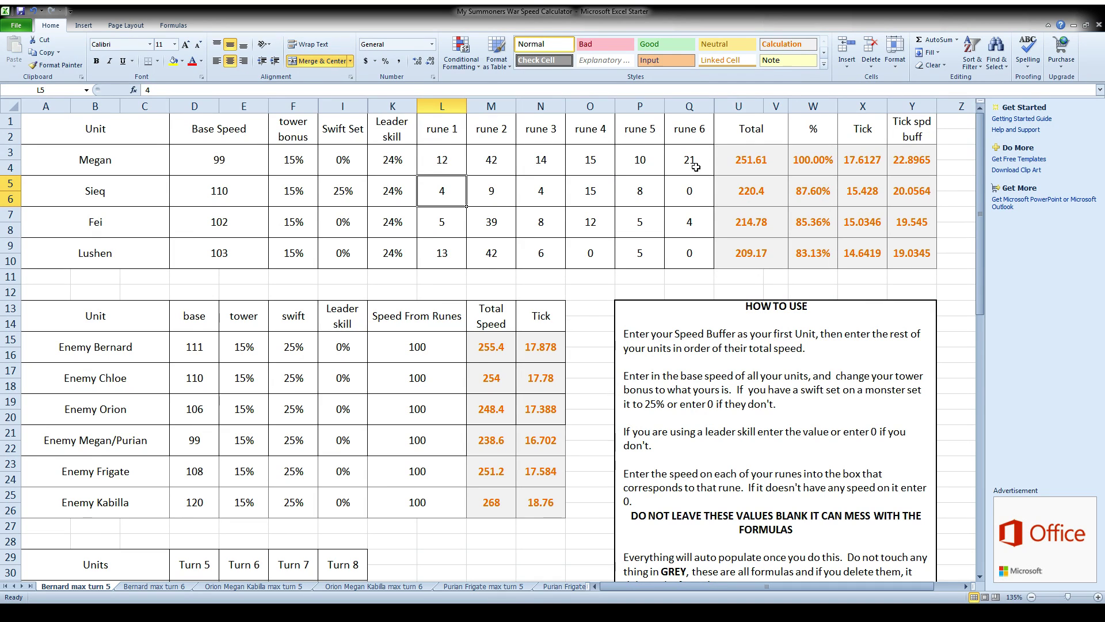
click(454, 168)
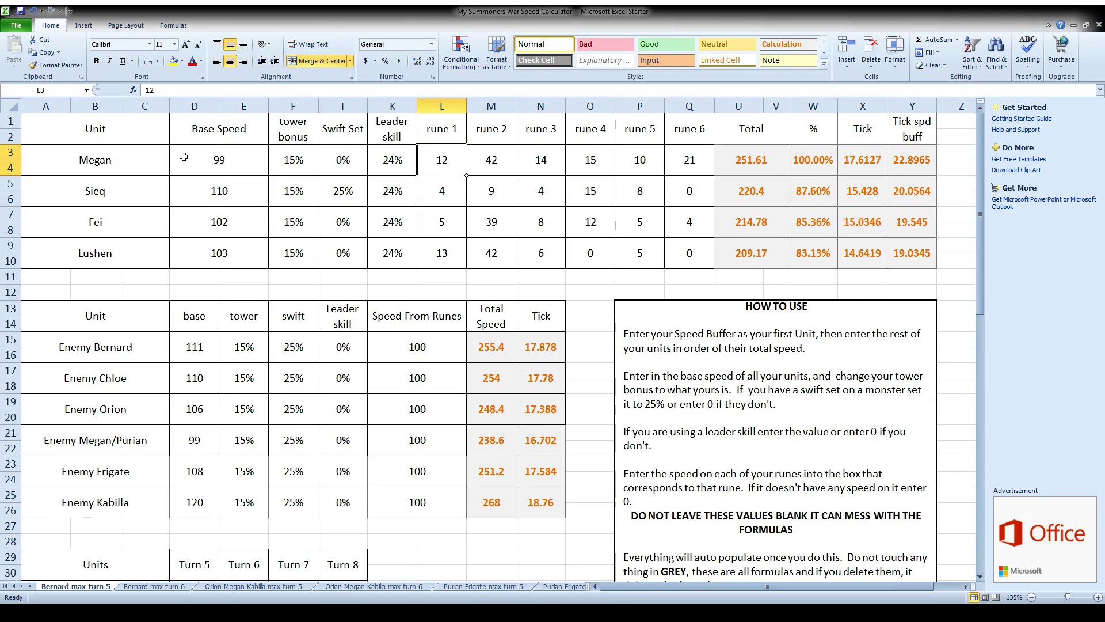
Check Megan's name, base speed and tower bonus, and set her Swift Set bonus to 25%.
click(128, 165)
click(251, 154)
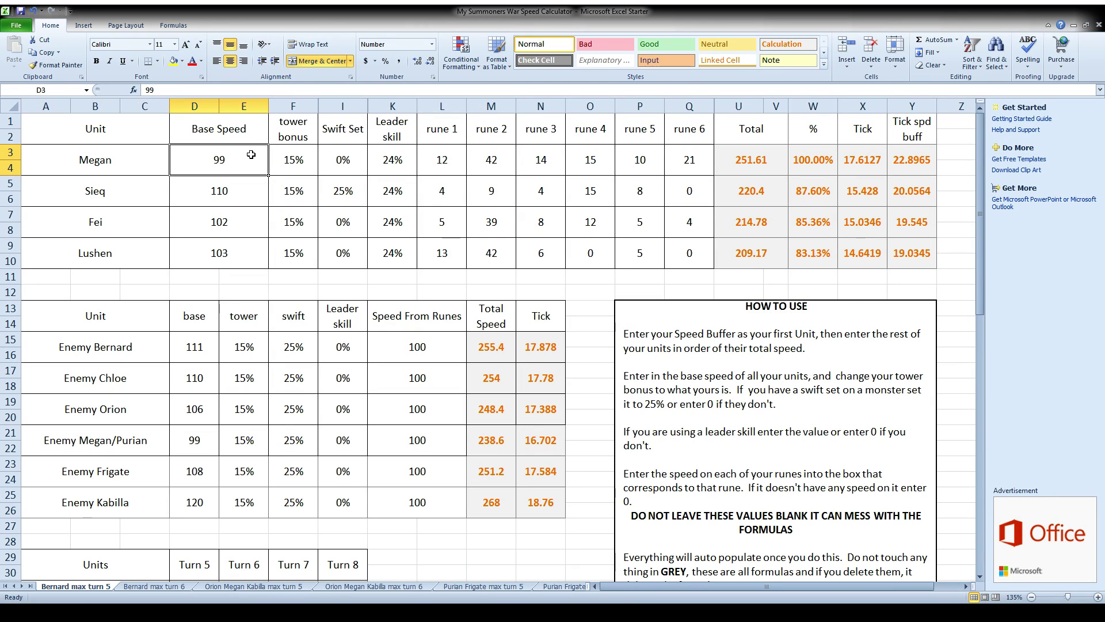
click(291, 154)
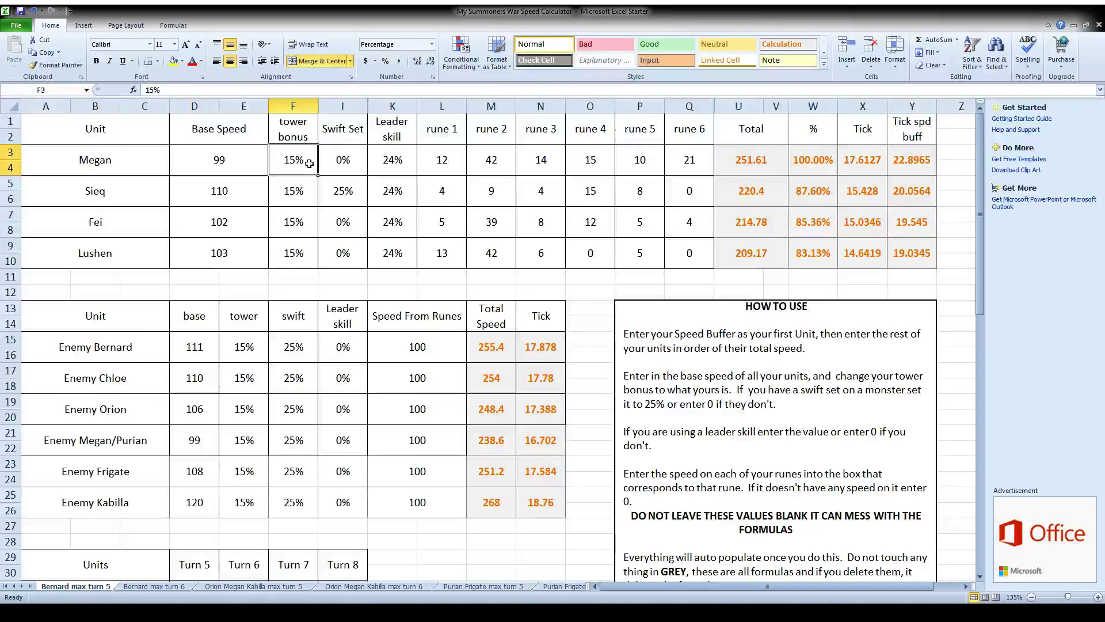
click(336, 168)
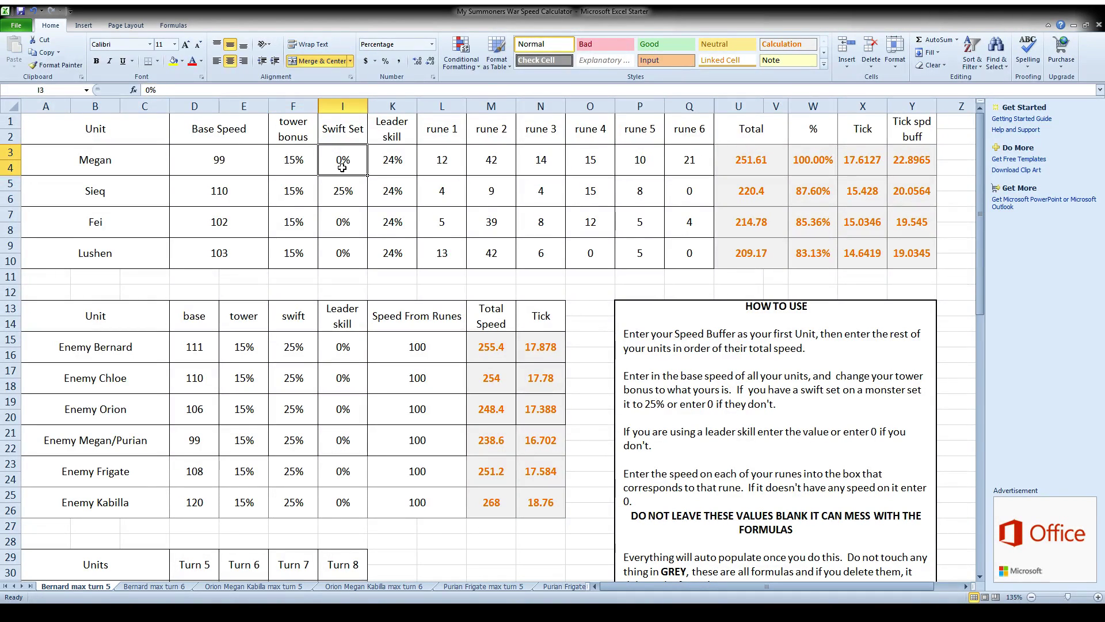
text(25)
key(Return)
click(330, 229)
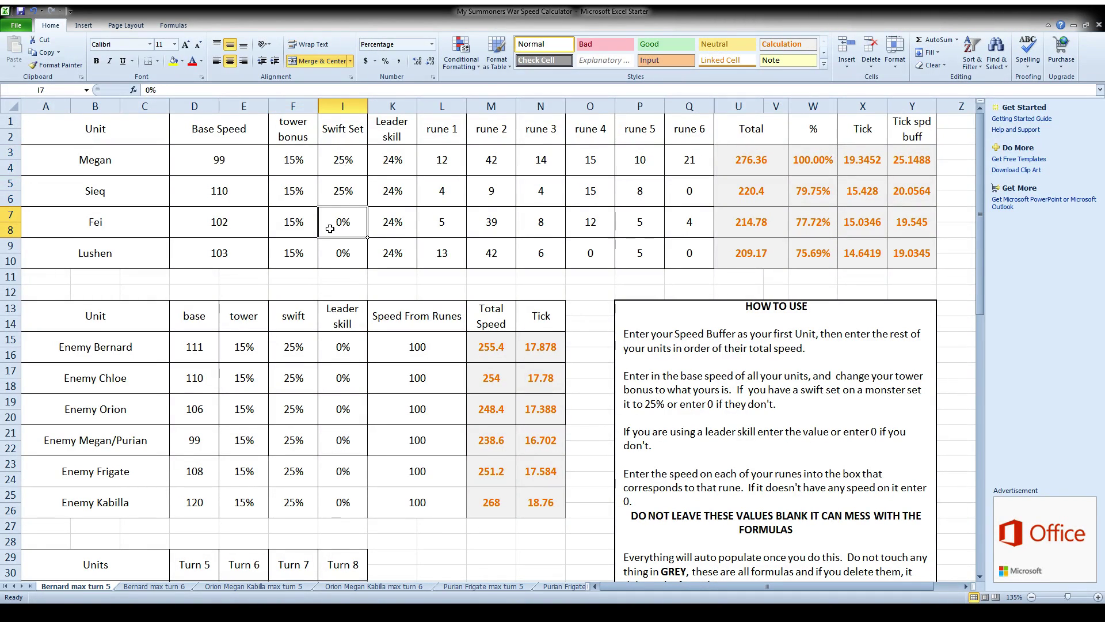
Review the leader skill values of Megan and Fei and Megan's speed values for runes 1 to 5.
click(377, 158)
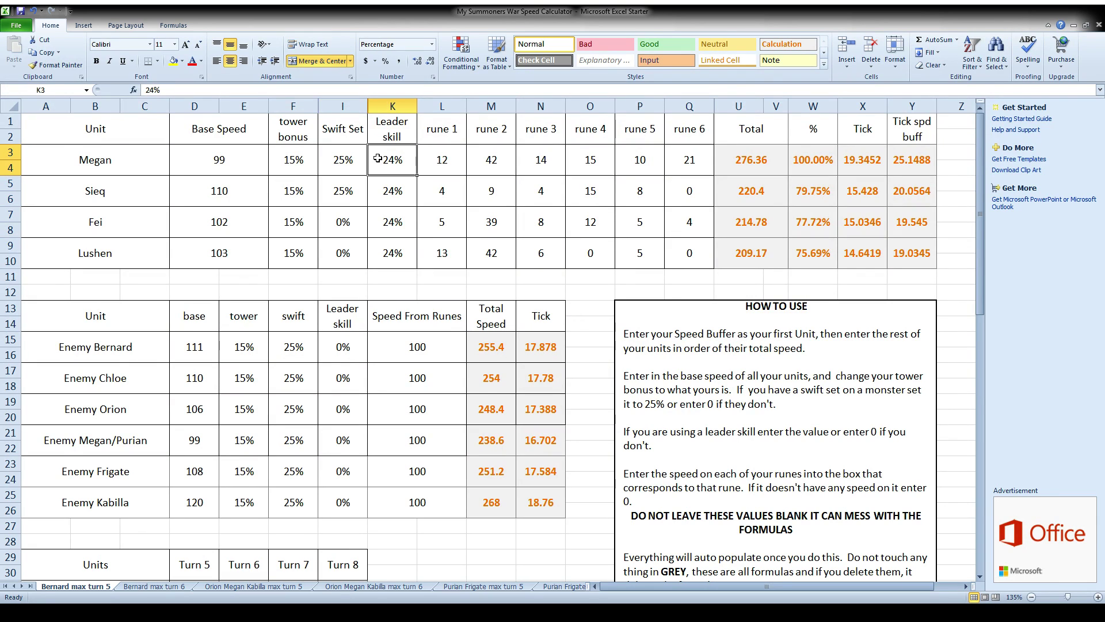
click(141, 224)
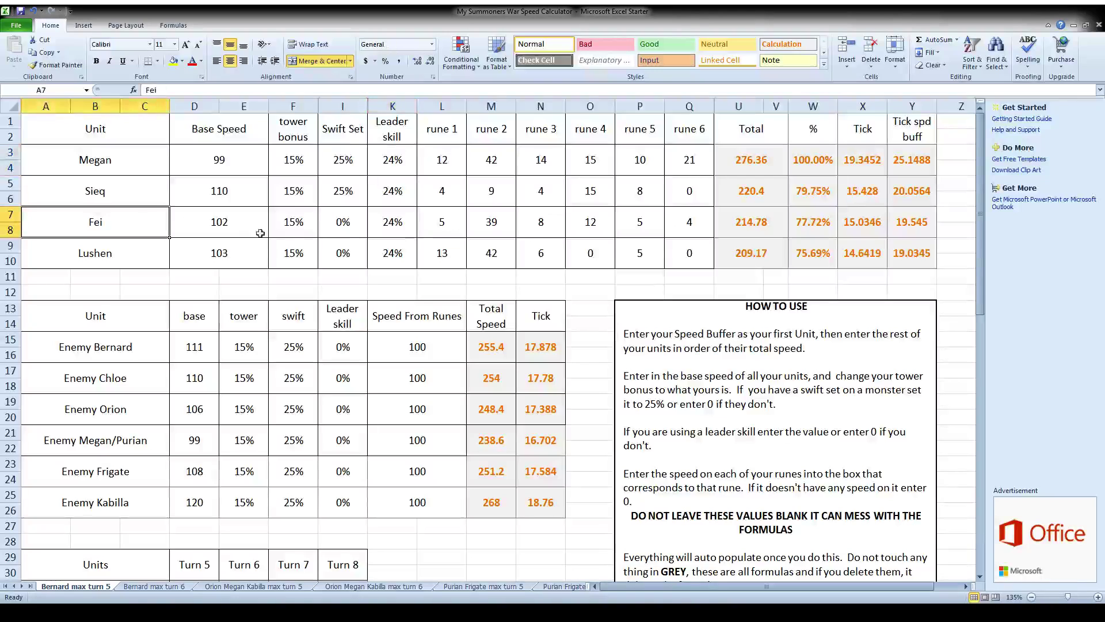
click(391, 229)
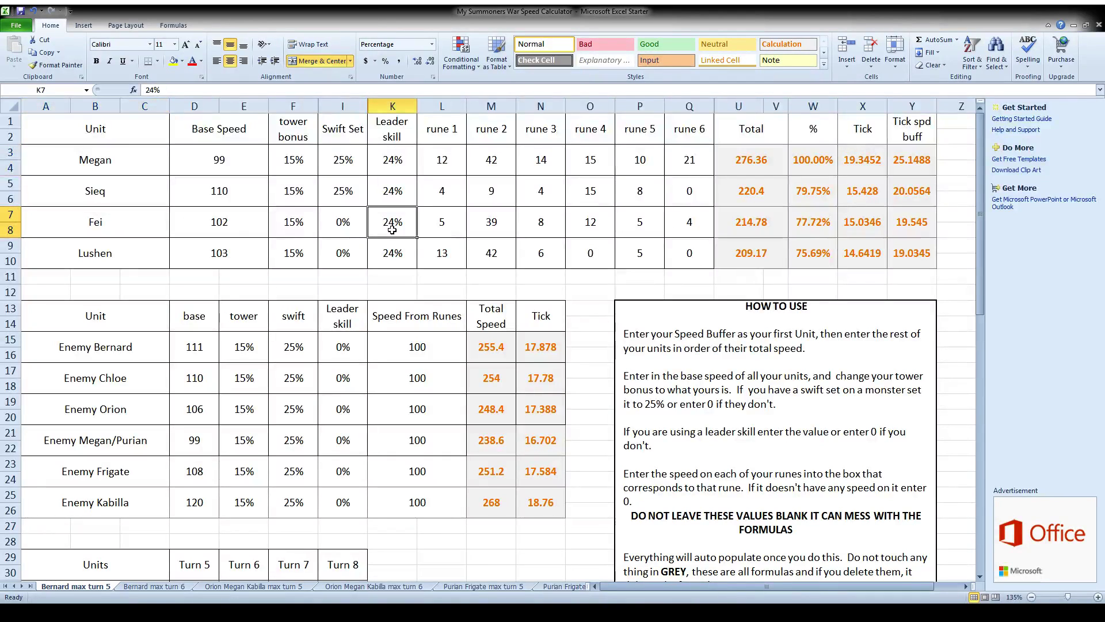
click(402, 161)
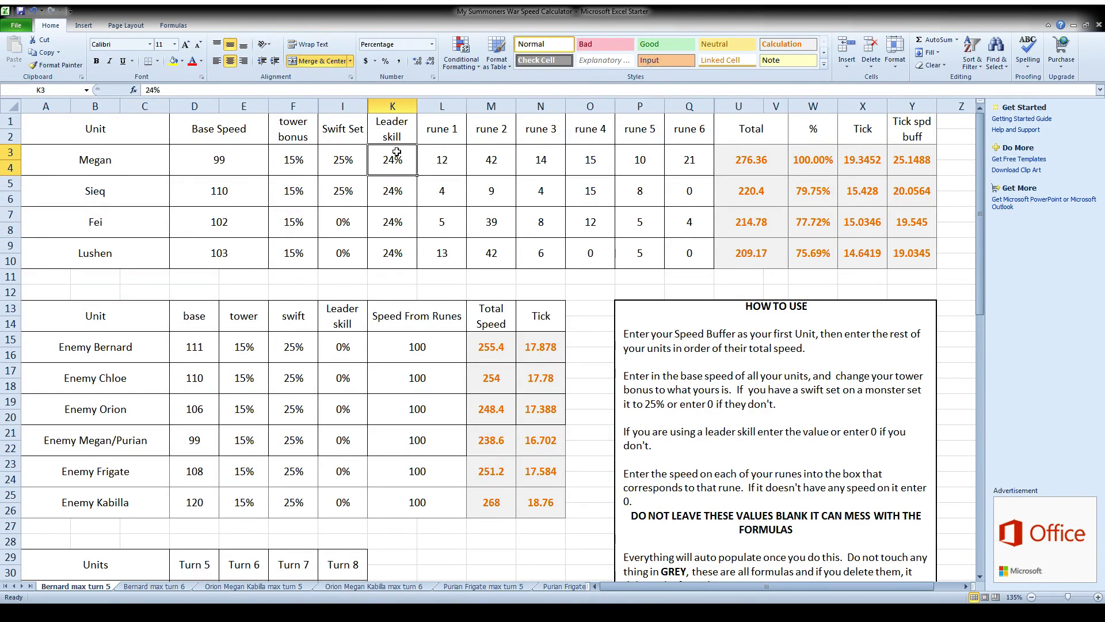
click(454, 159)
click(499, 159)
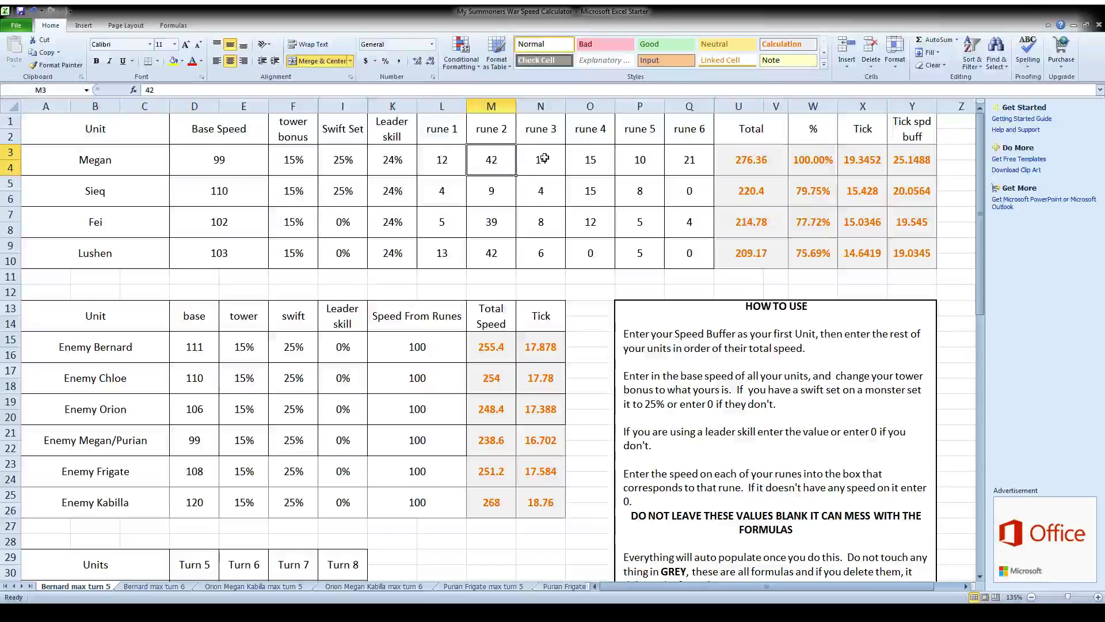
click(544, 159)
click(596, 160)
click(630, 160)
Set Megan's rune 1 speed to 18 and her base speed to 111.
click(449, 154)
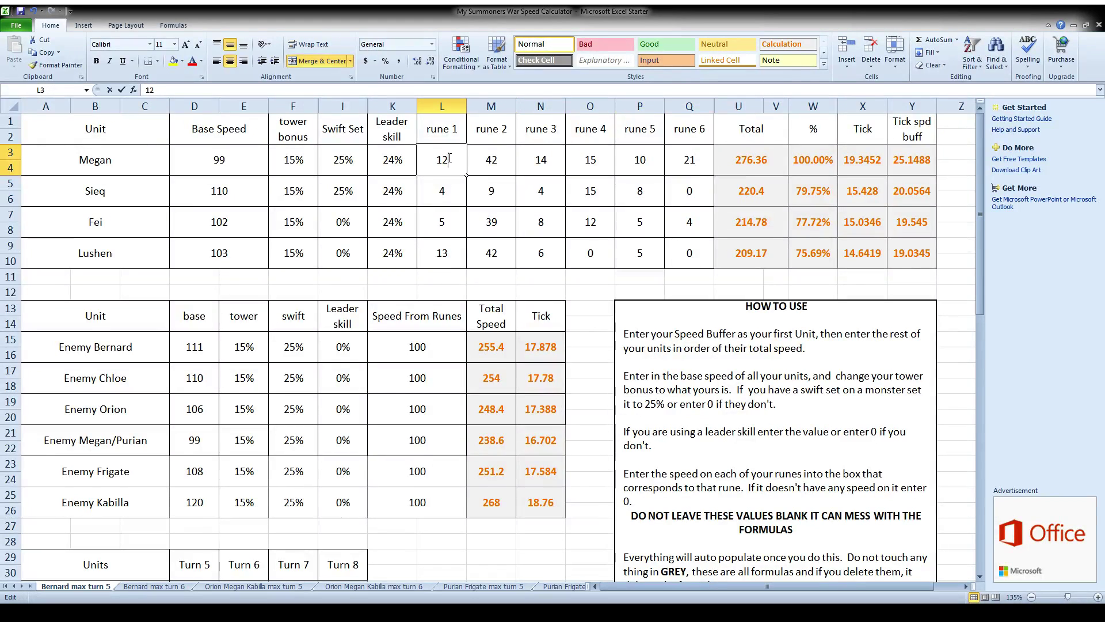
text(18)
click(225, 150)
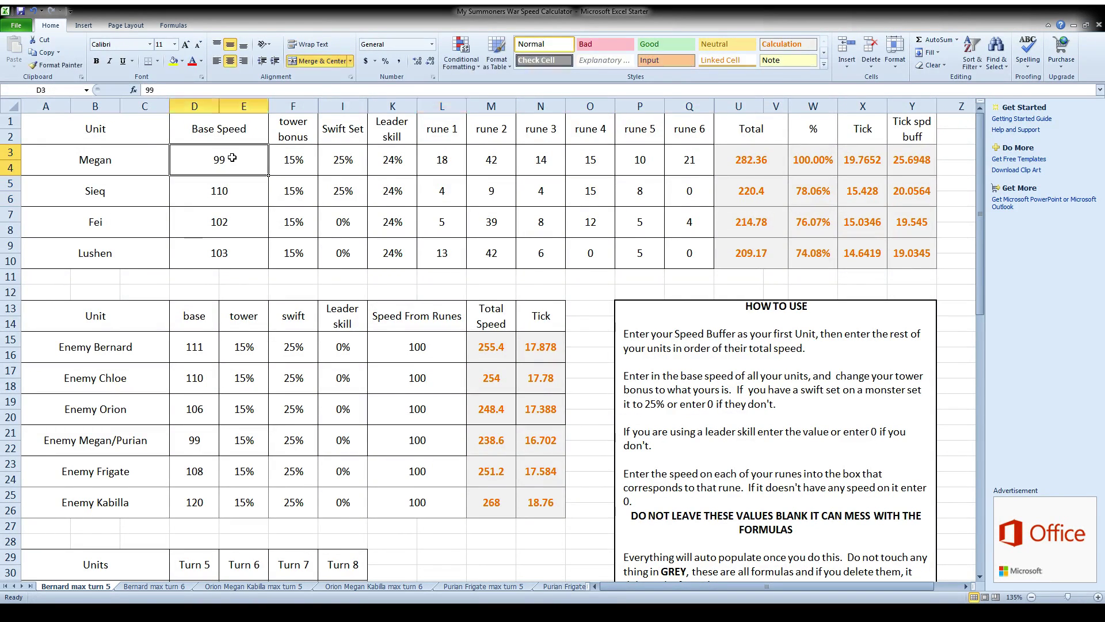
text(9)
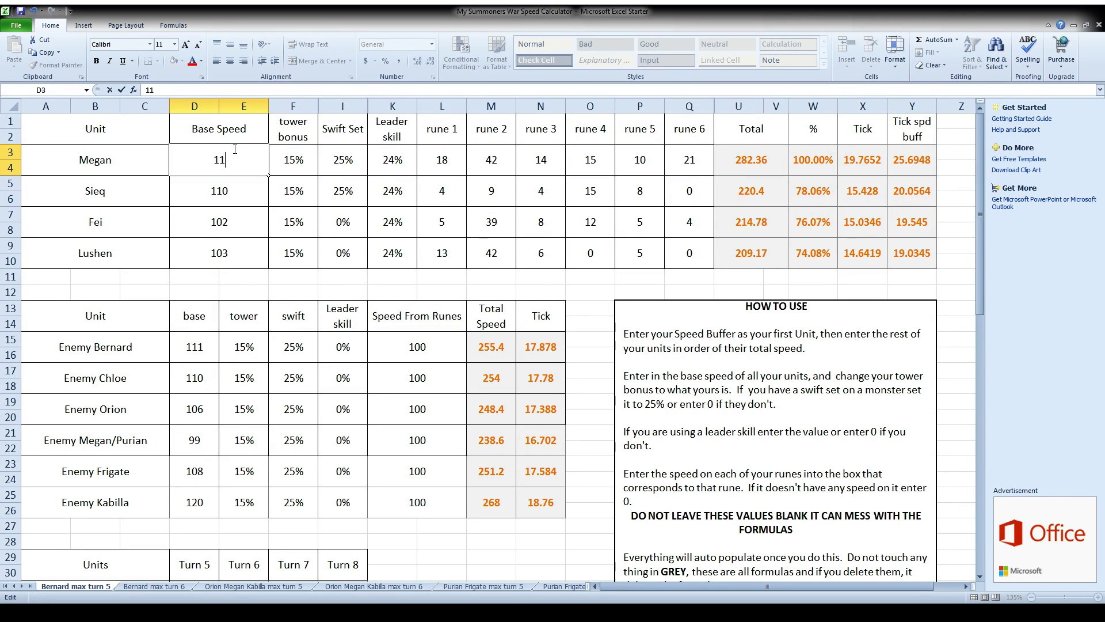
text(11)
Rename the first unit in the upper speed table to Bernard.
click(134, 159)
double_click(133, 160)
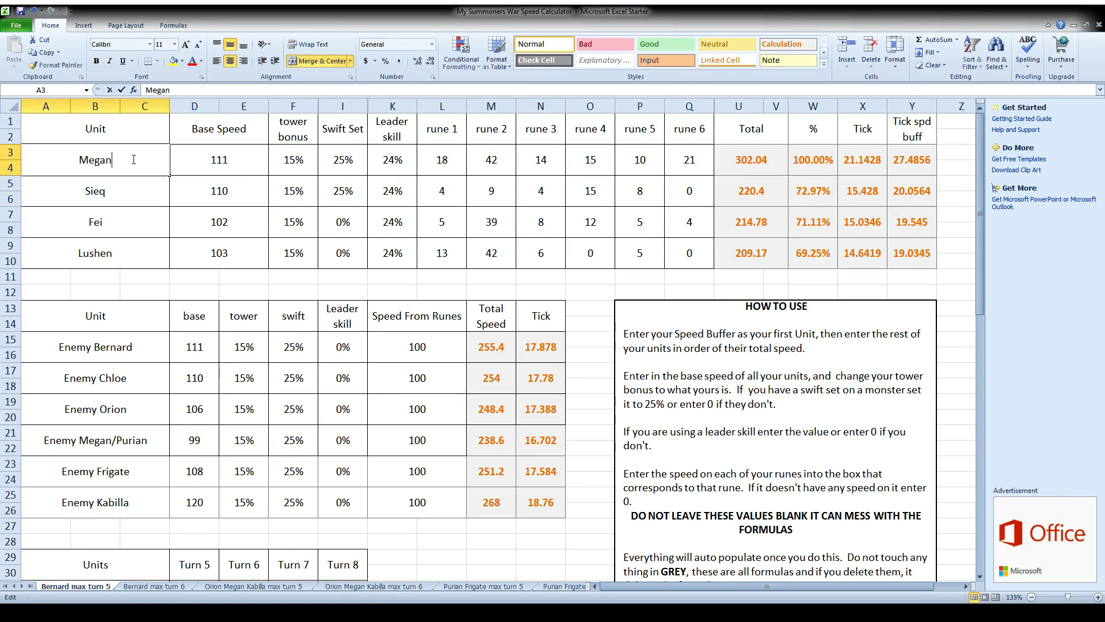
key(BackSpace)
key(BackSpace)
key(BackSpace)
key(BackSpace)
key(BackSpace)
text(B)
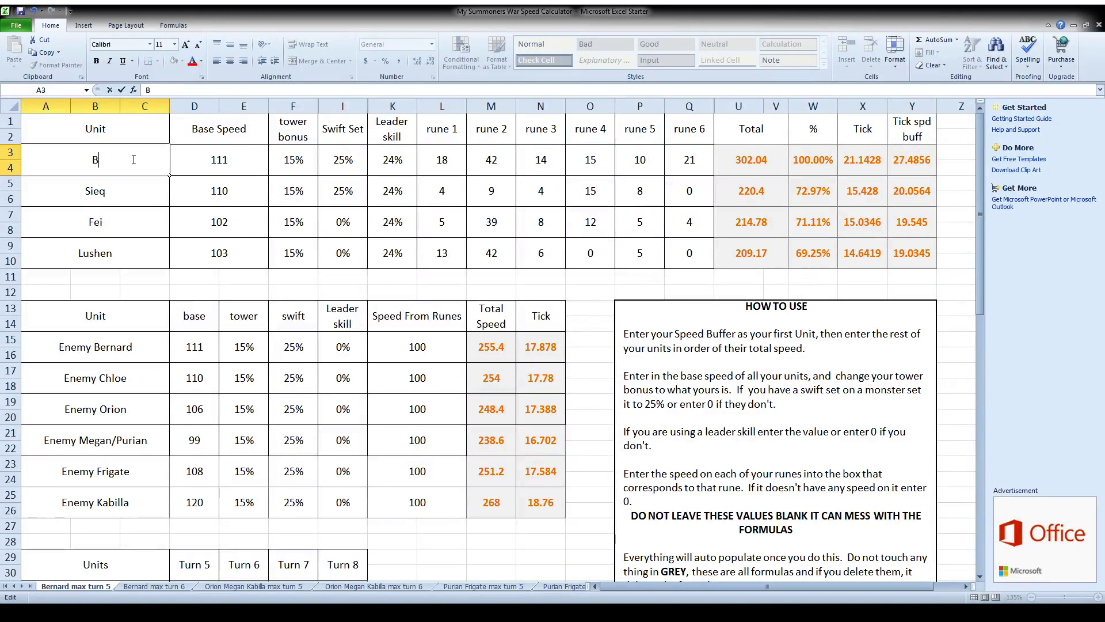
text(ernard)
key(Return)
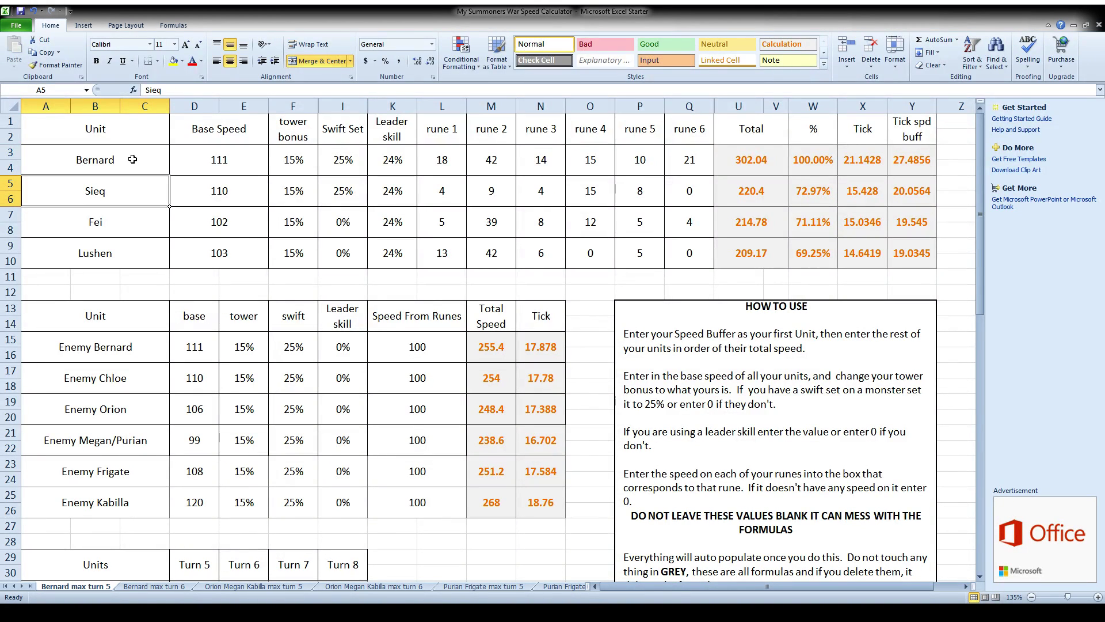
Inspect Bernard's total and percentage formulas, and examine the full table rows of Bernard, Sieq and Fei.
click(723, 156)
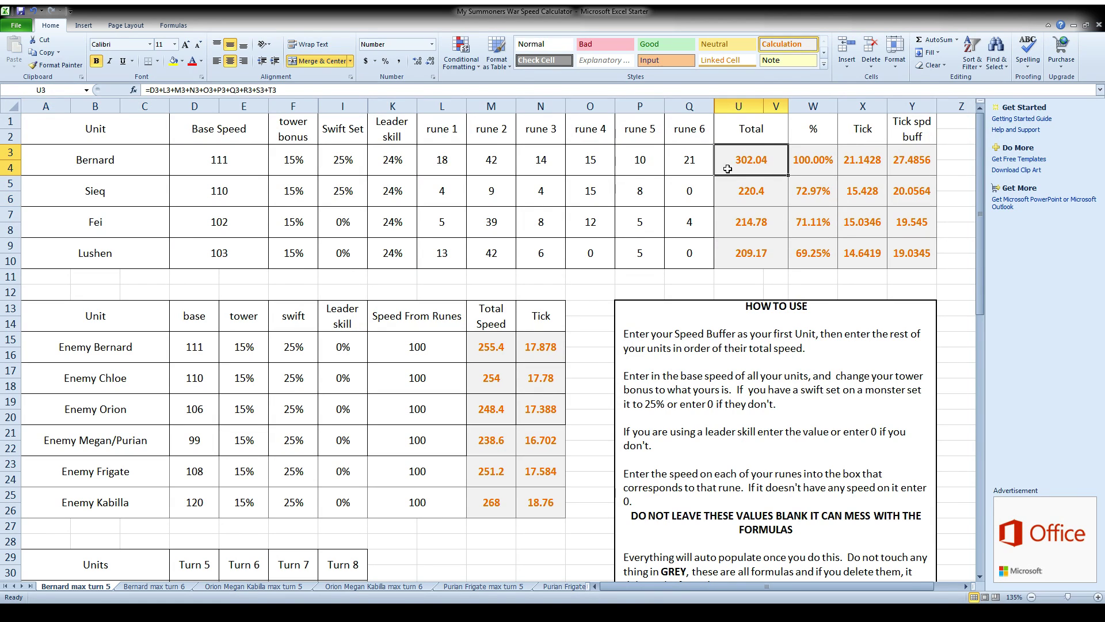
click(800, 161)
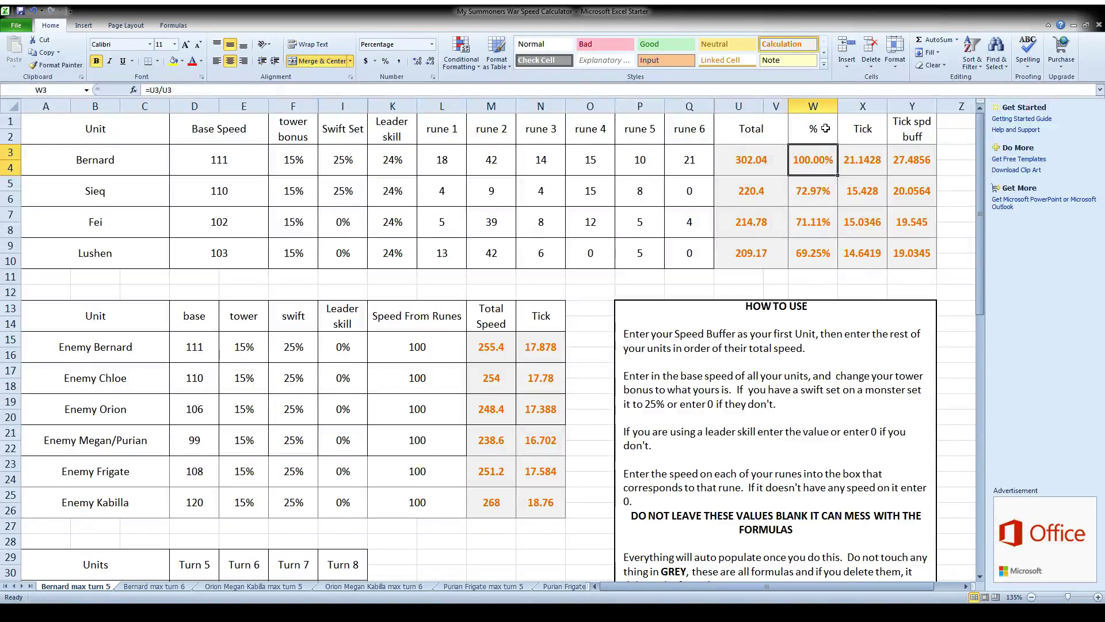
click(771, 160)
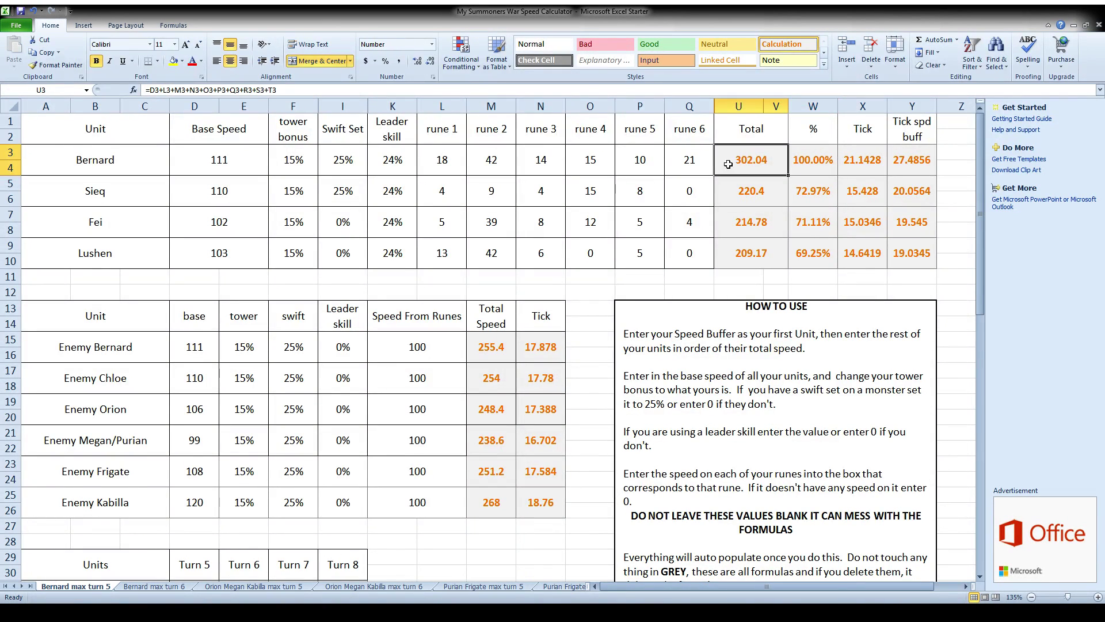
click(128, 159)
shift+click(923, 163)
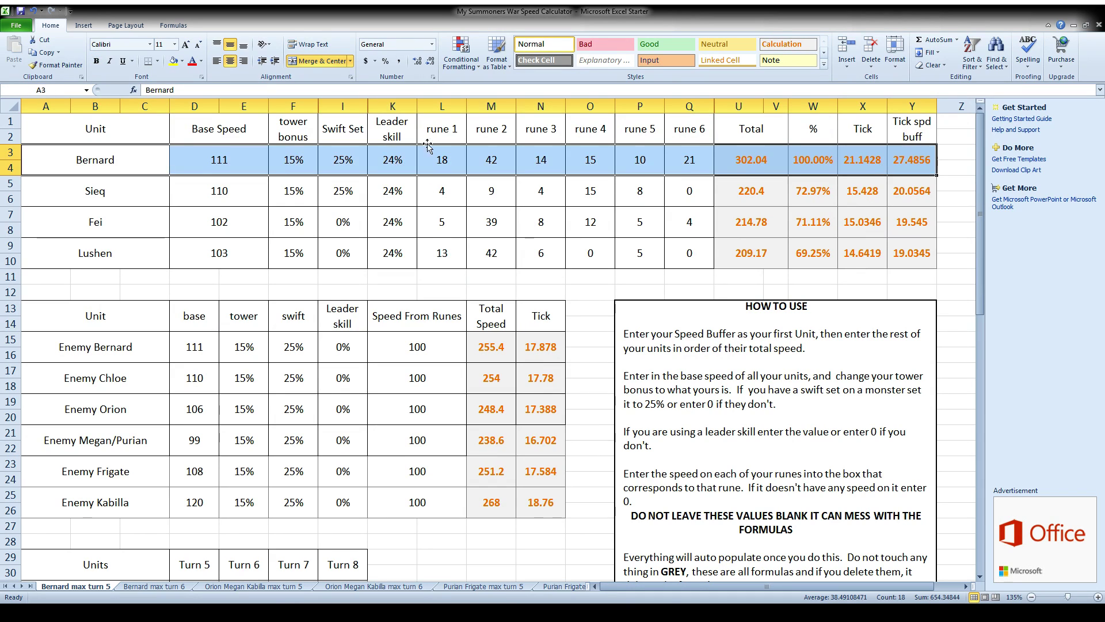
click(86, 189)
shift+click(926, 200)
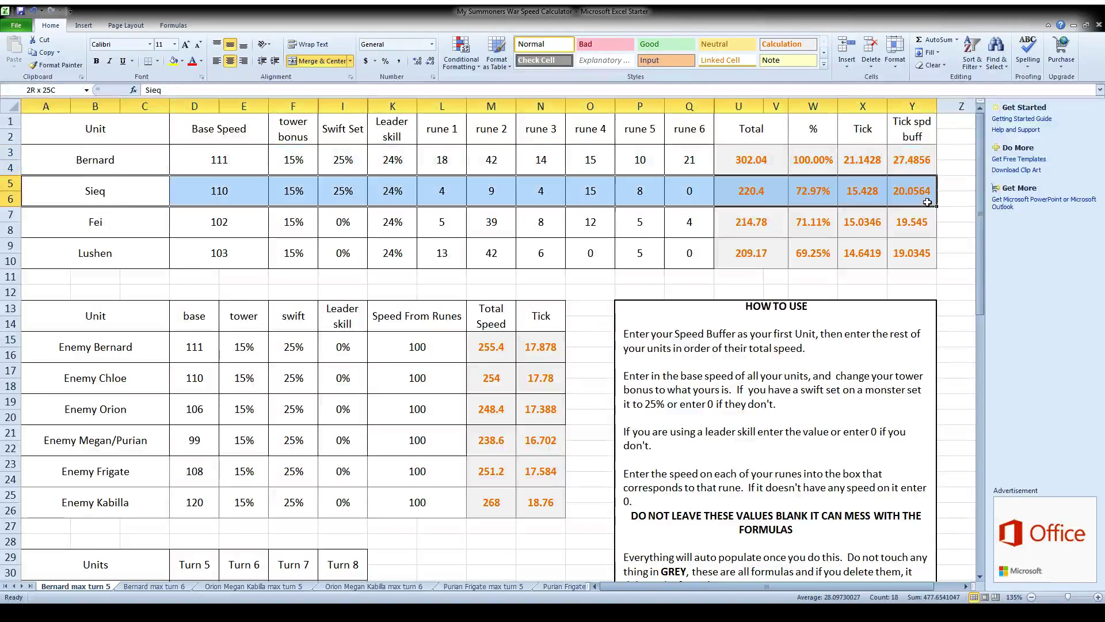
click(151, 232)
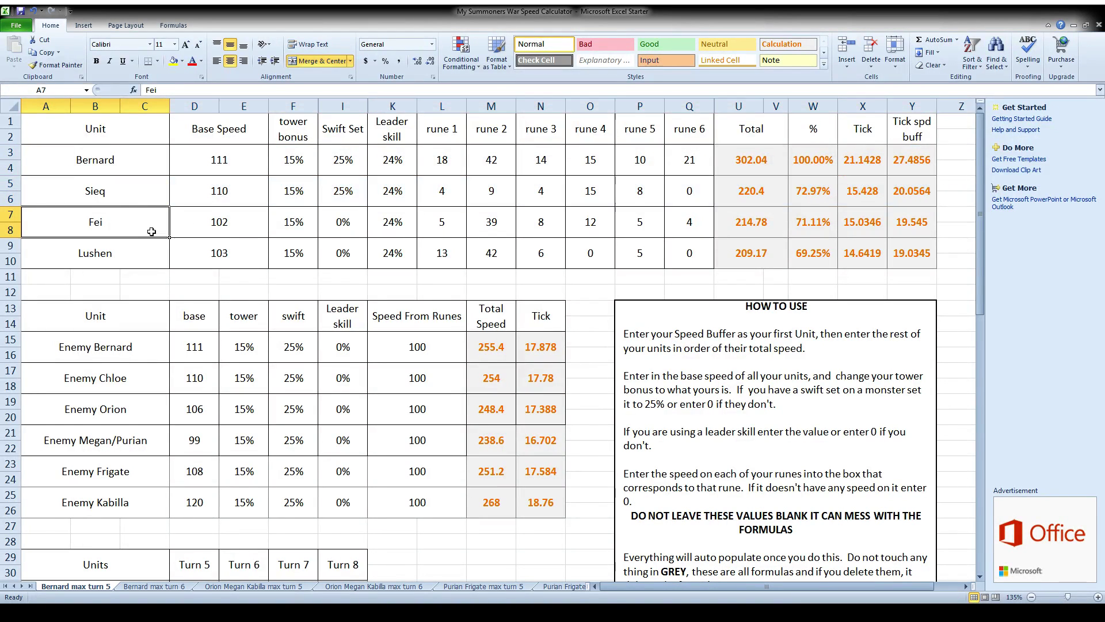
shift+click(890, 223)
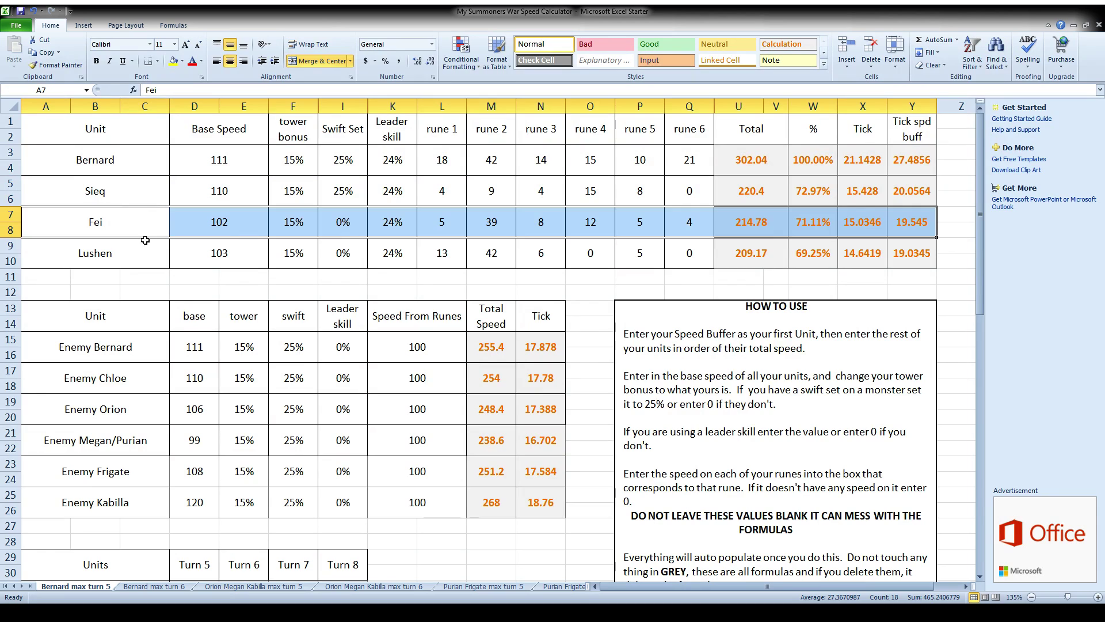
Examine Lushen's full row and inspect the percentage formulas of Bernard, Sieq, Fei and Lushen in the upper speed table.
click(124, 256)
shift+click(866, 250)
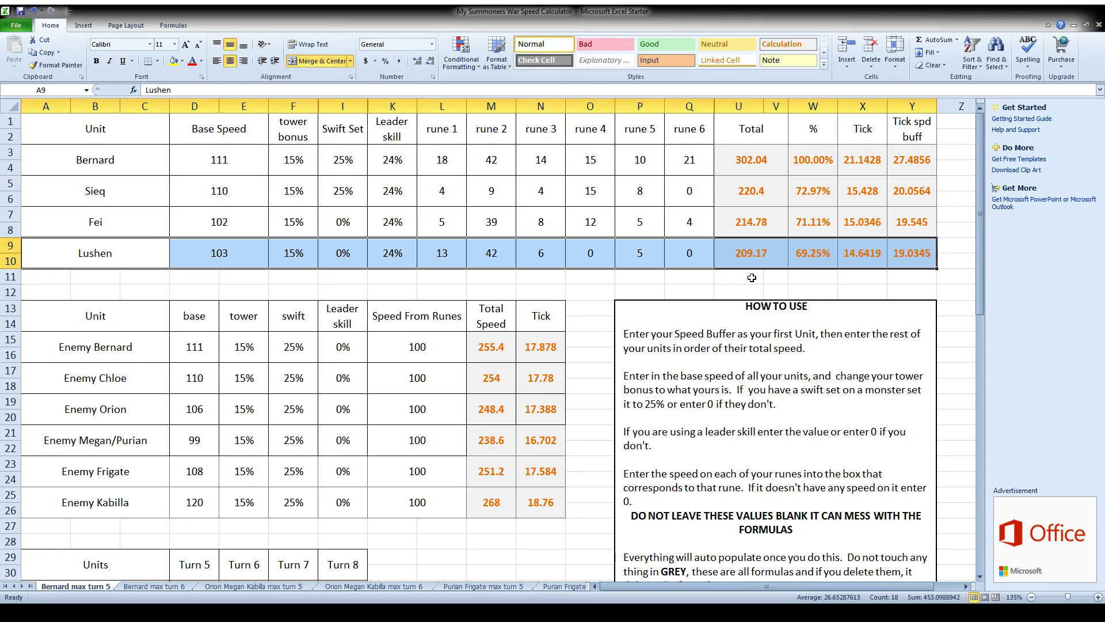
click(816, 165)
click(817, 187)
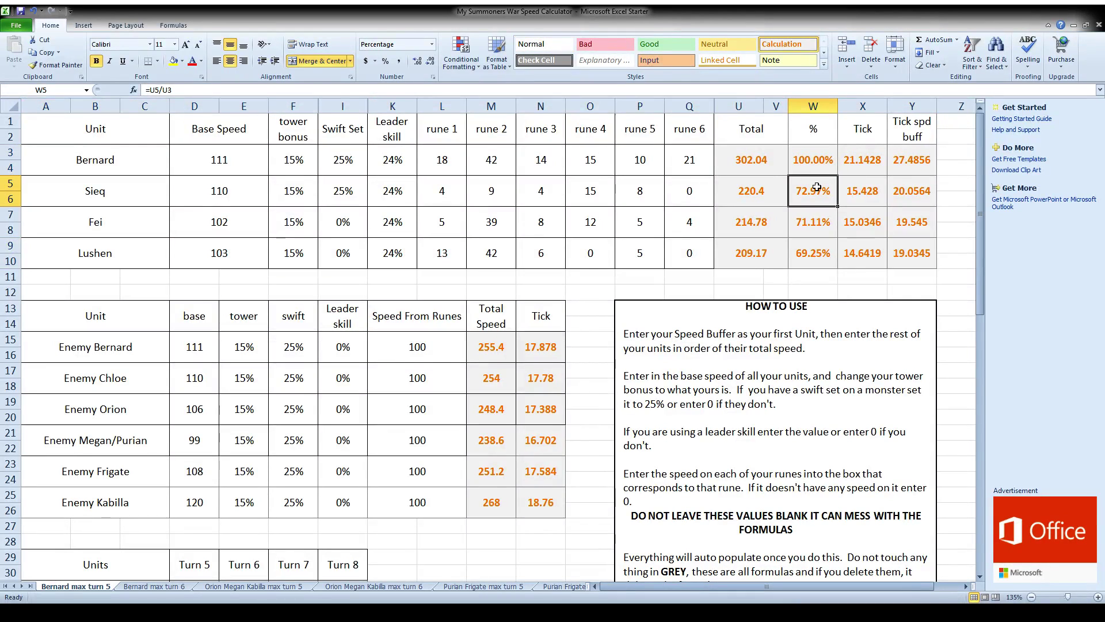
click(824, 224)
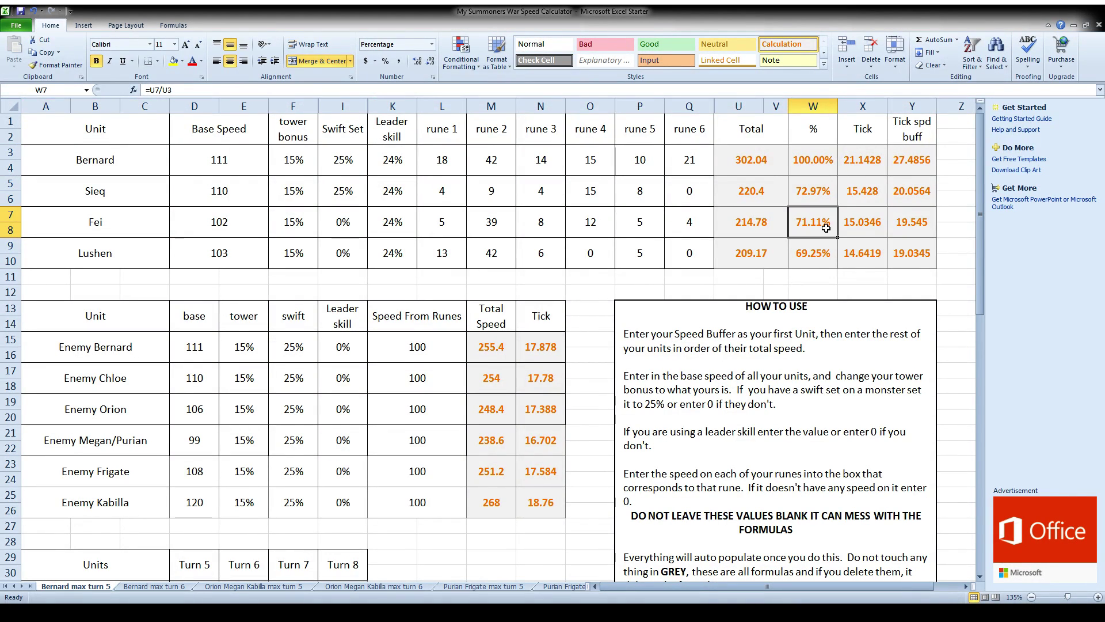
click(827, 261)
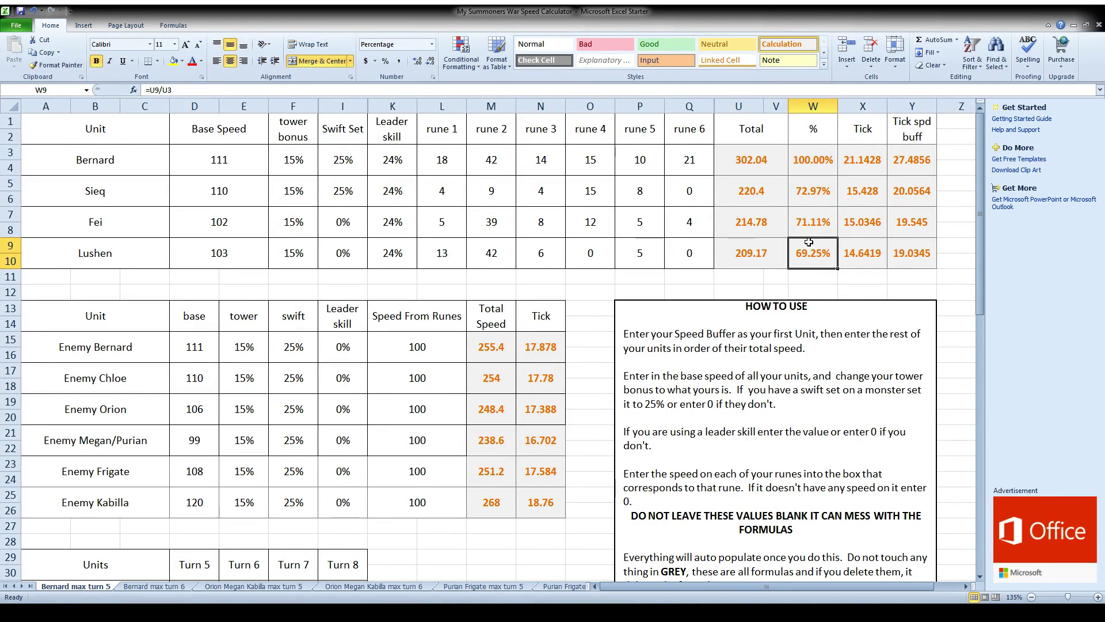
click(831, 166)
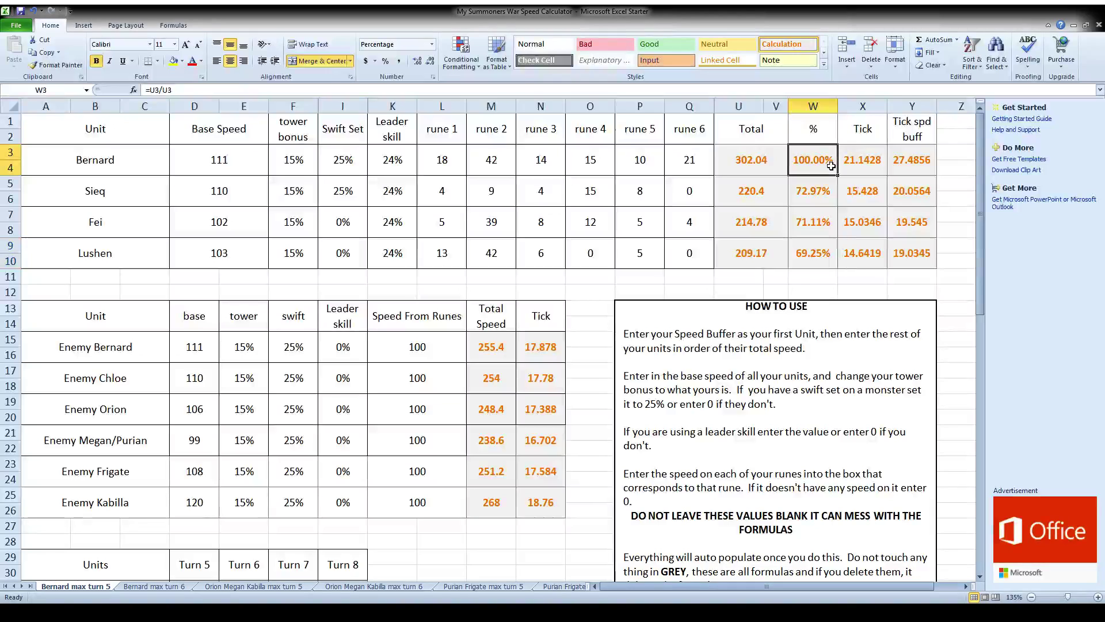
click(823, 197)
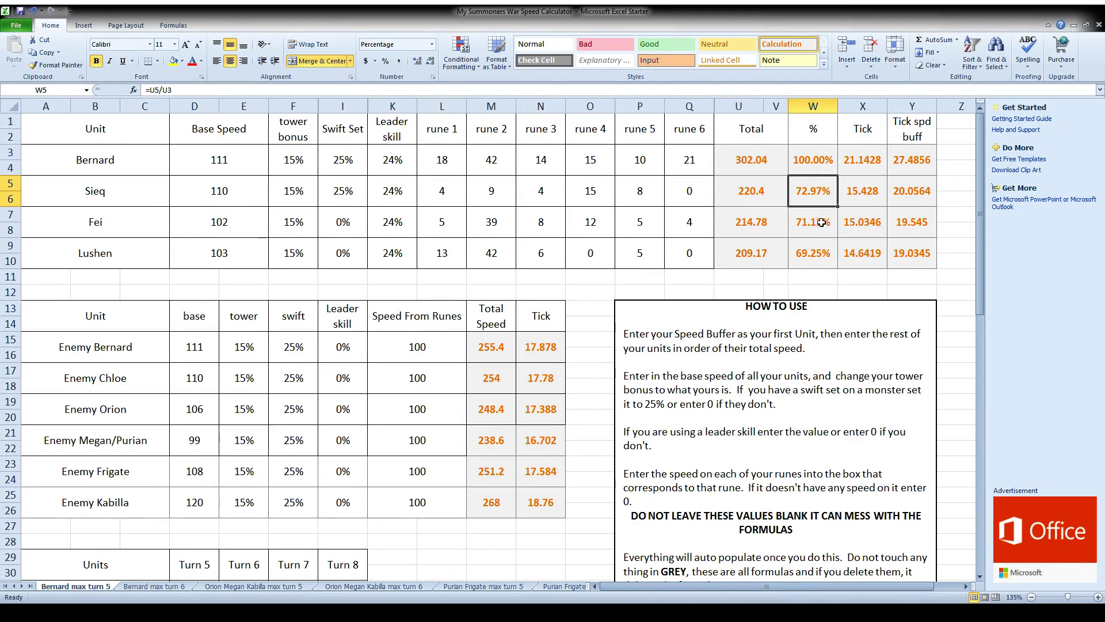
click(822, 223)
click(821, 248)
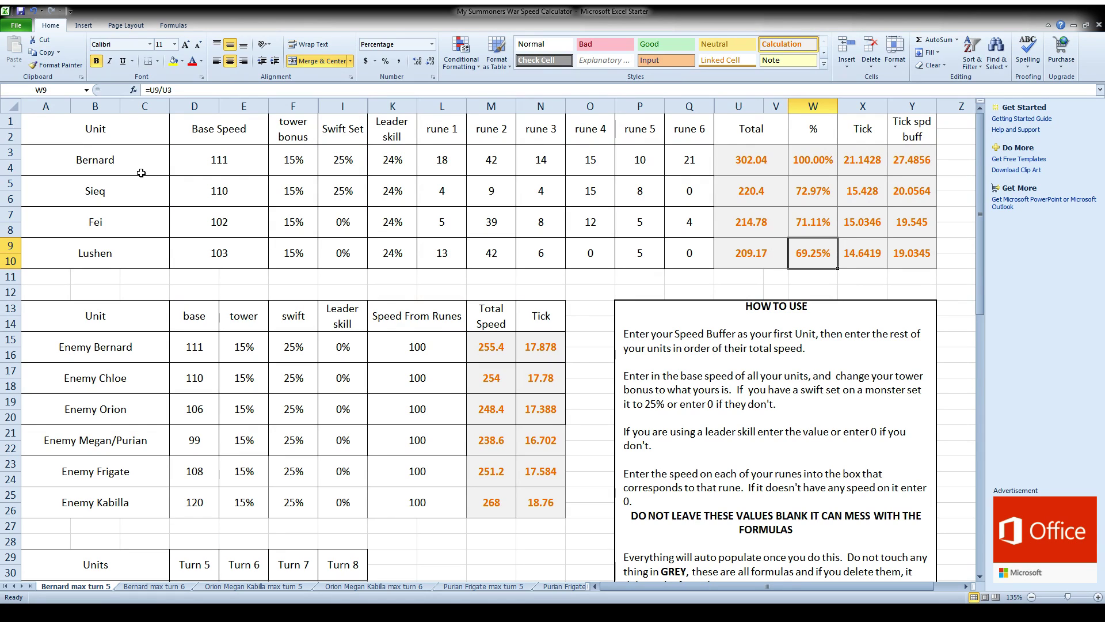
Review Bernard's name, total and rune 6 cells and the calculated block from Total to Tick spd buff for all four units.
click(132, 166)
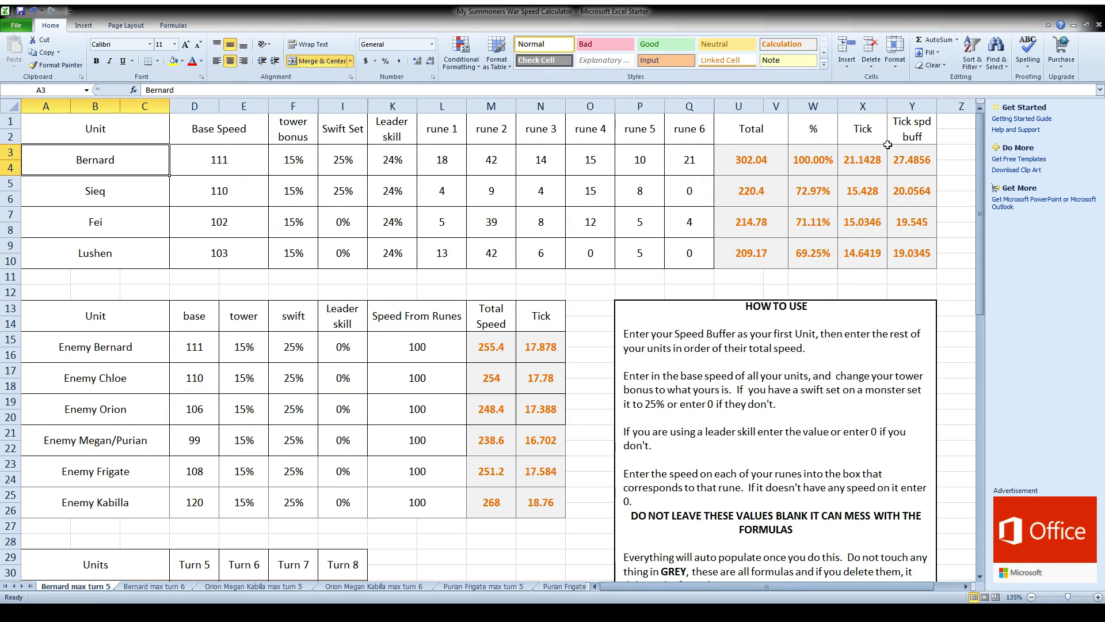
click(748, 164)
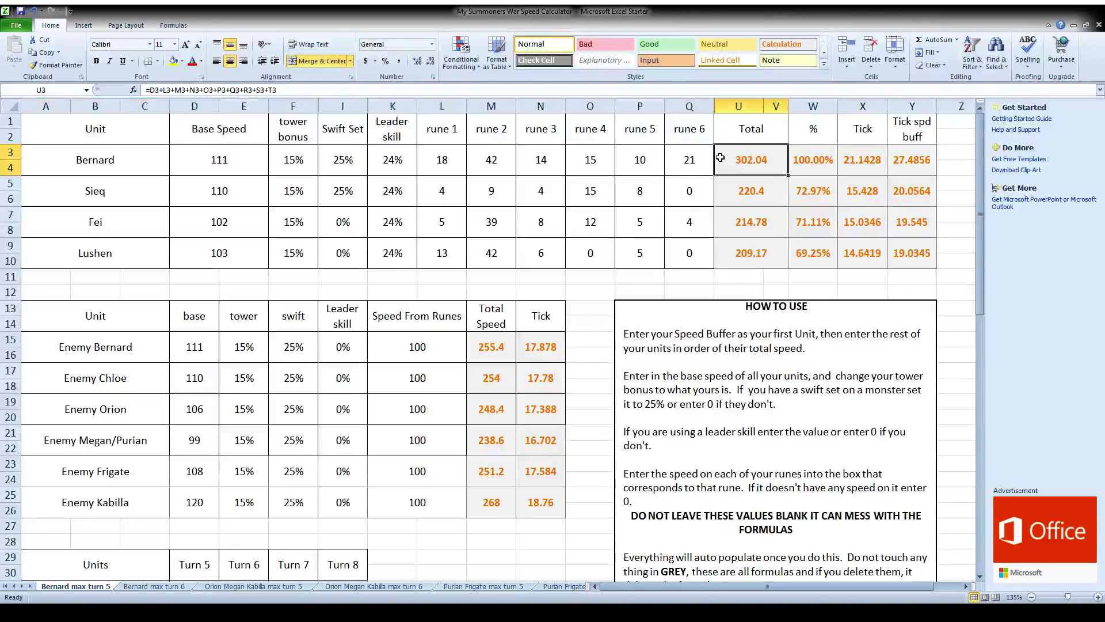
shift+click(914, 247)
click(685, 155)
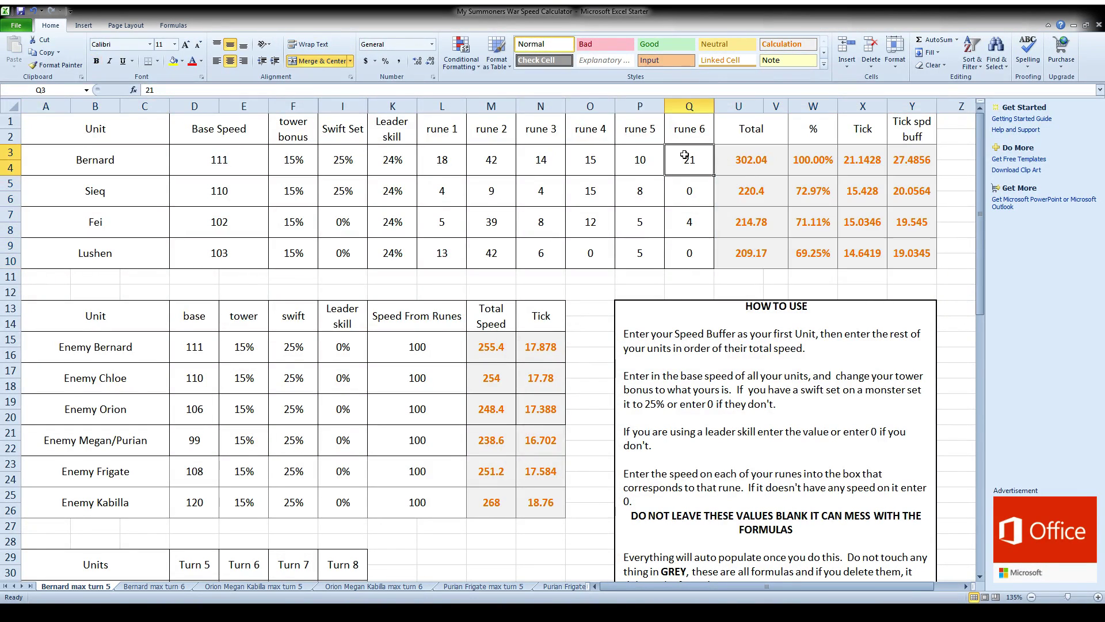
Examine the Turn 5 to Turn 8 values of Bernard, Sieq, Fei and Lushen in the turn order table.
scroll(718, 206, down, 6)
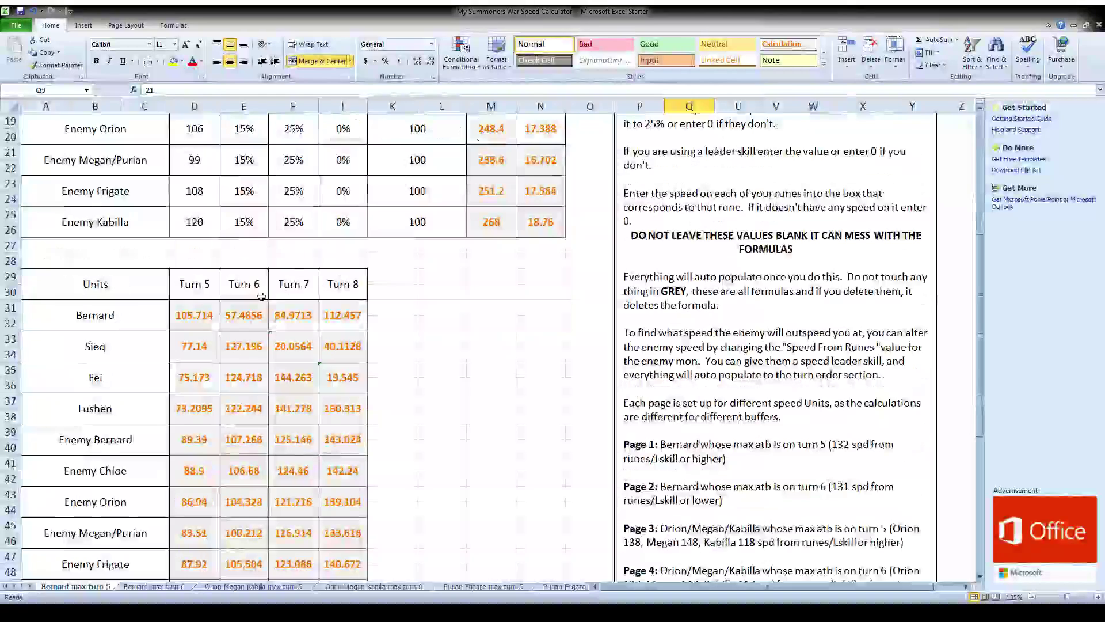
click(206, 307)
scroll(385, 458, down, 1)
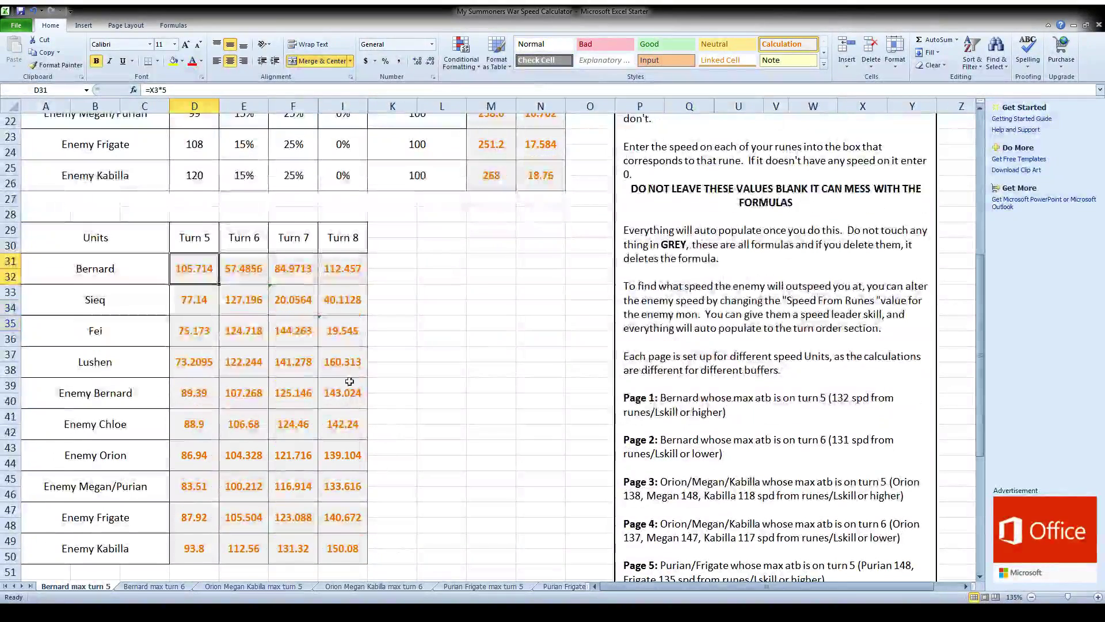
shift+click(343, 361)
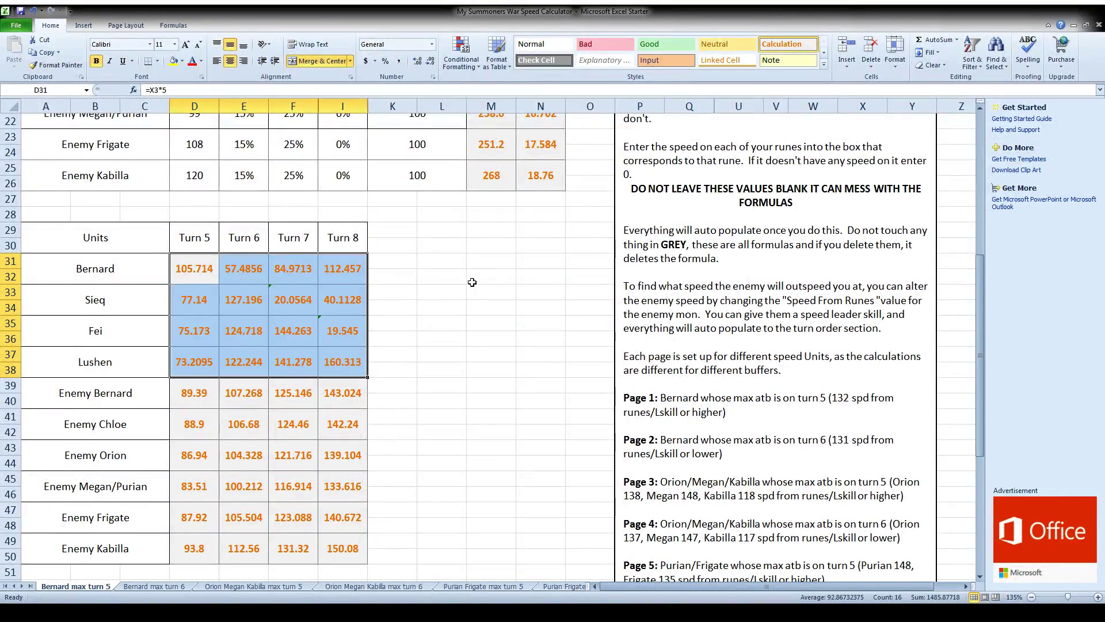
click(498, 334)
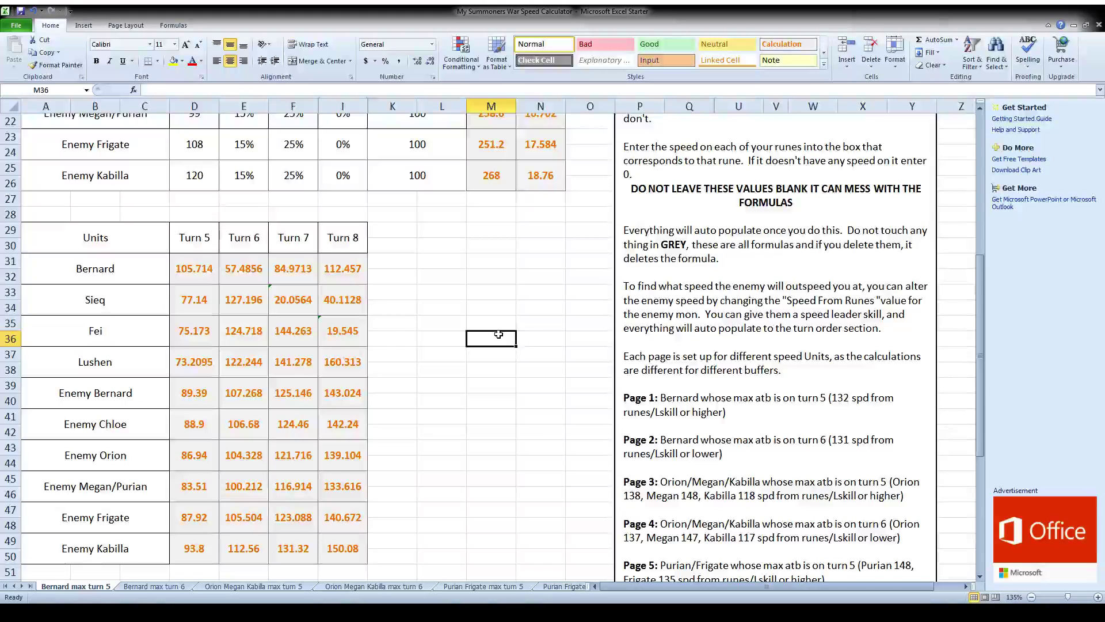
Compare Bernard's Turn 5 formula in the turn order table with his Tick formula in the upper speed table.
click(193, 270)
scroll(519, 332, up, 3)
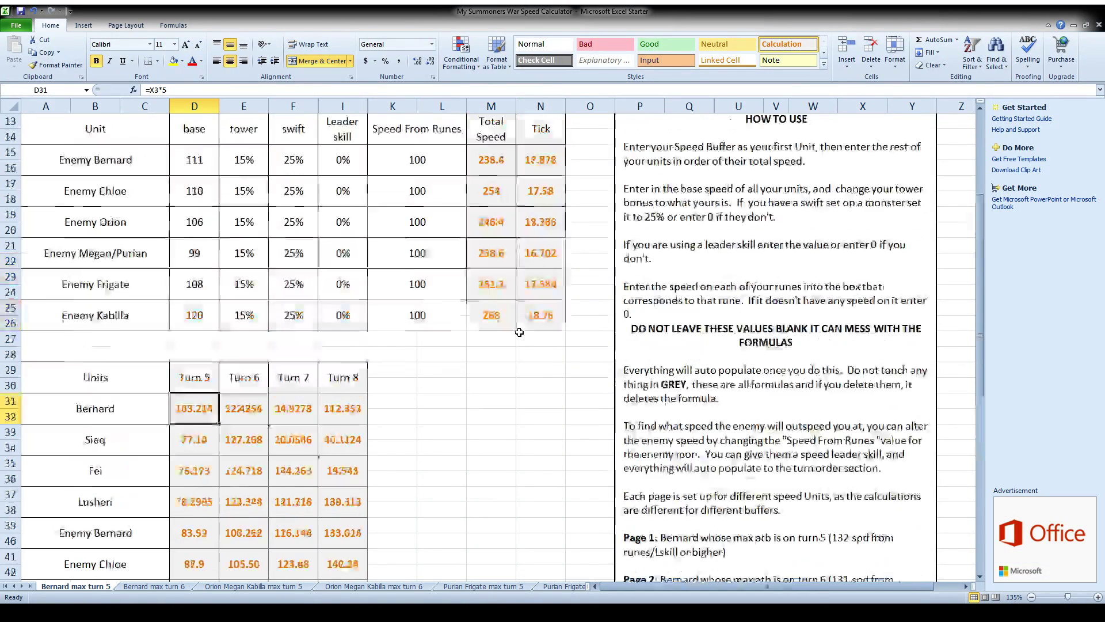
scroll(520, 332, up, 4)
click(862, 166)
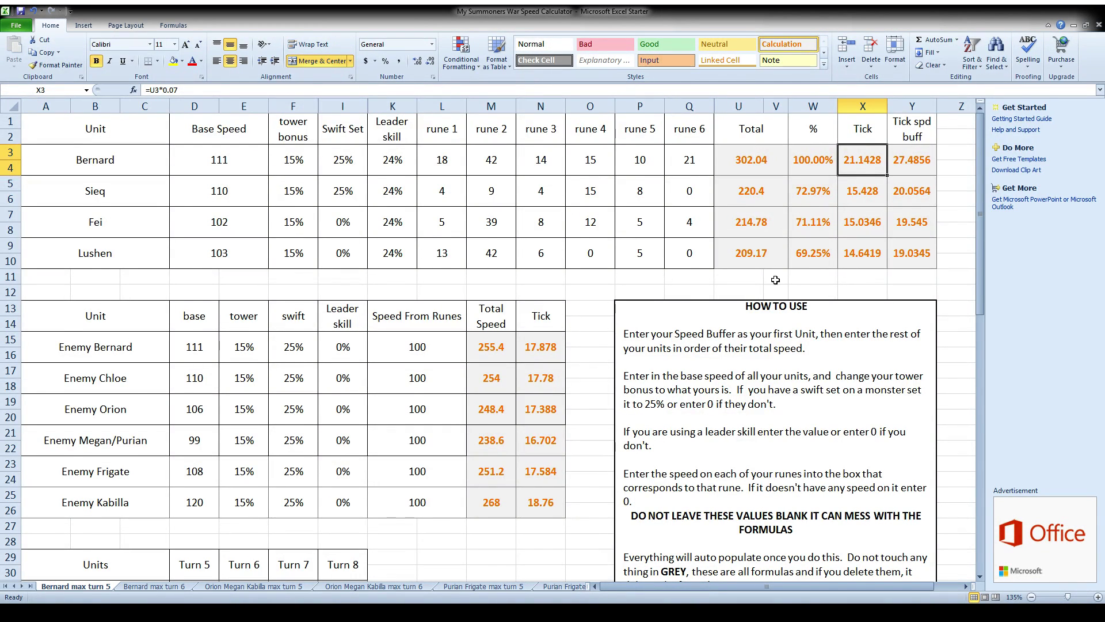
scroll(518, 391, down, 2)
click(210, 506)
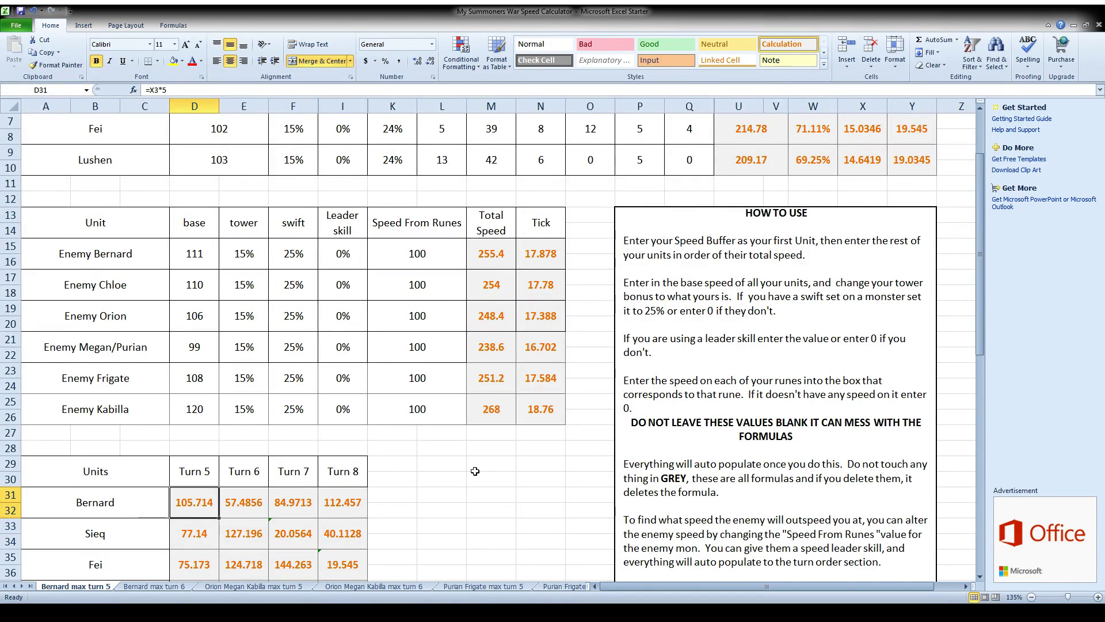
Inspect the Turn 5 formulas of Sieq, Fei and Lushen, plus Sieq's Turn 6, Fei's Turn 7 and Lushen's Turn 8 formulas.
scroll(475, 471, down, 3)
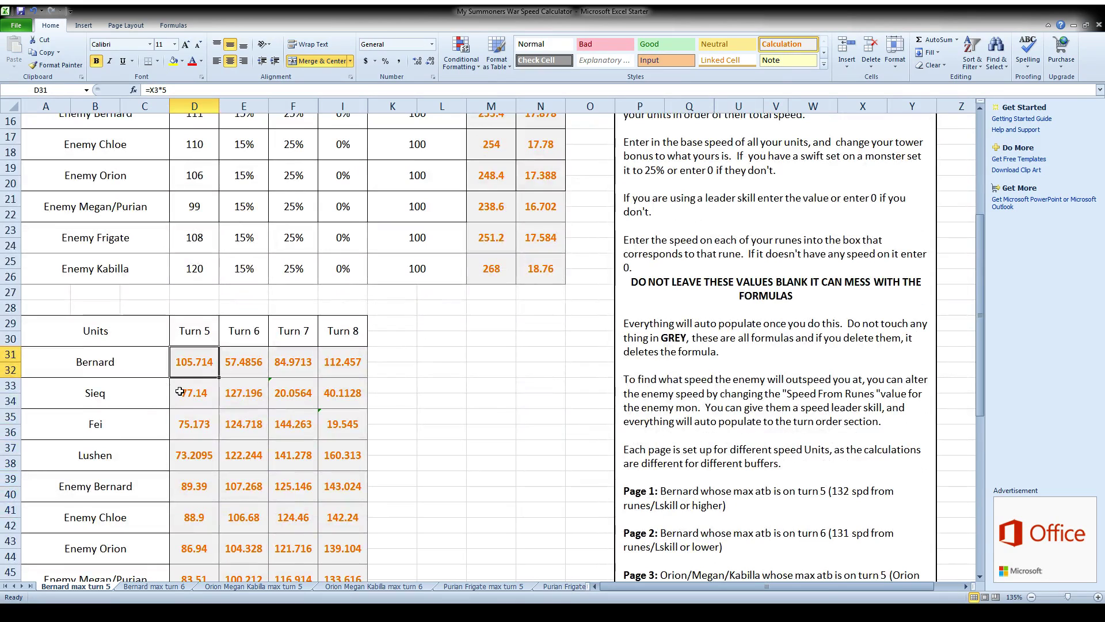
click(196, 396)
click(200, 425)
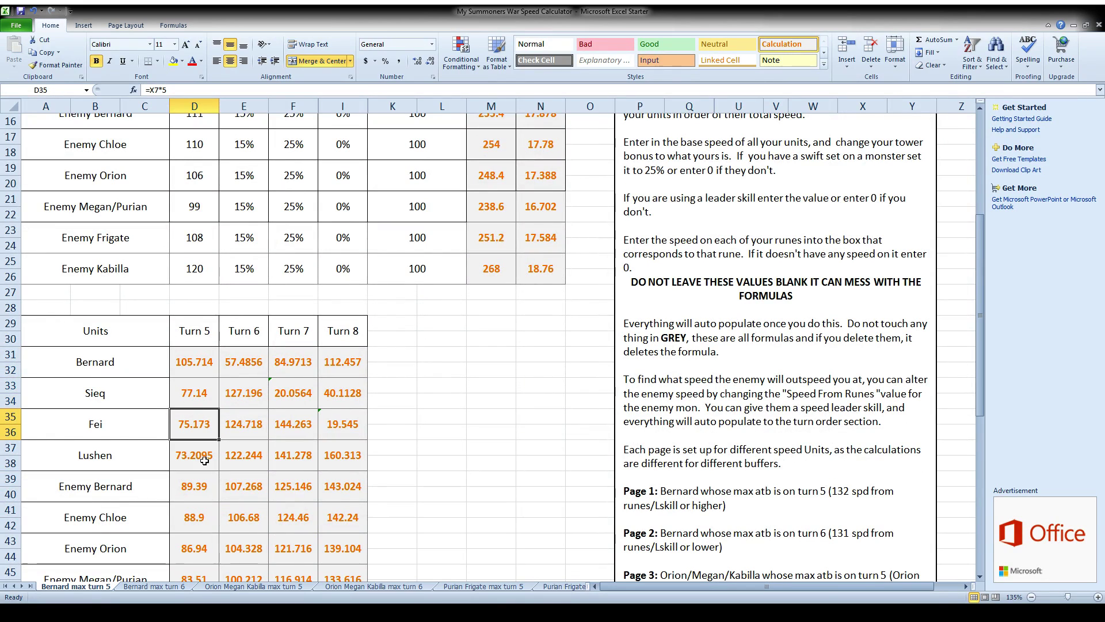
click(204, 461)
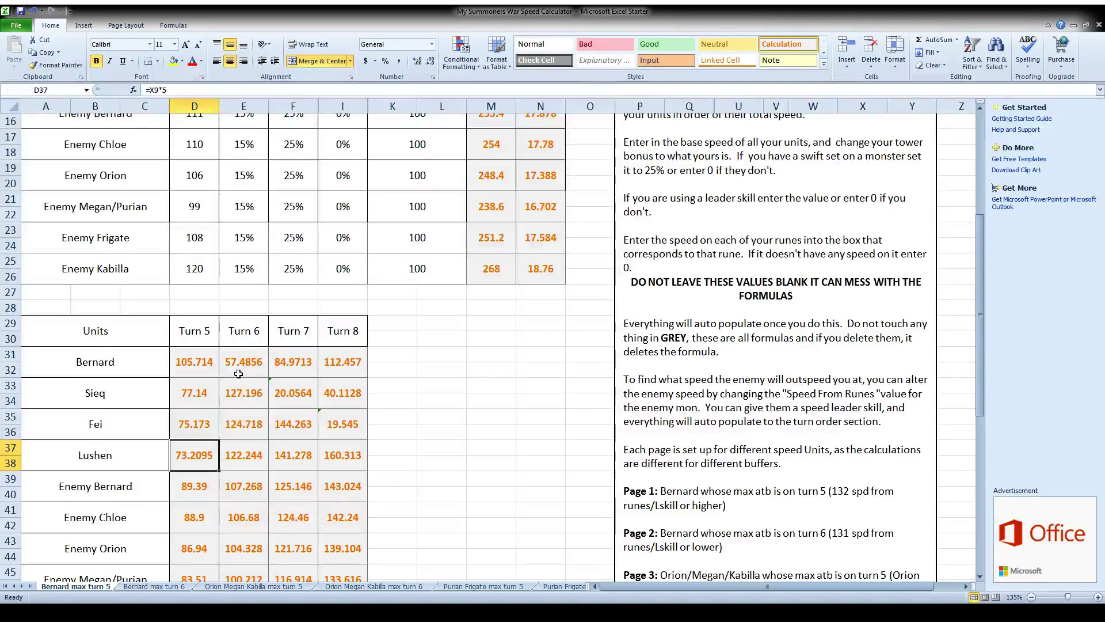
click(245, 397)
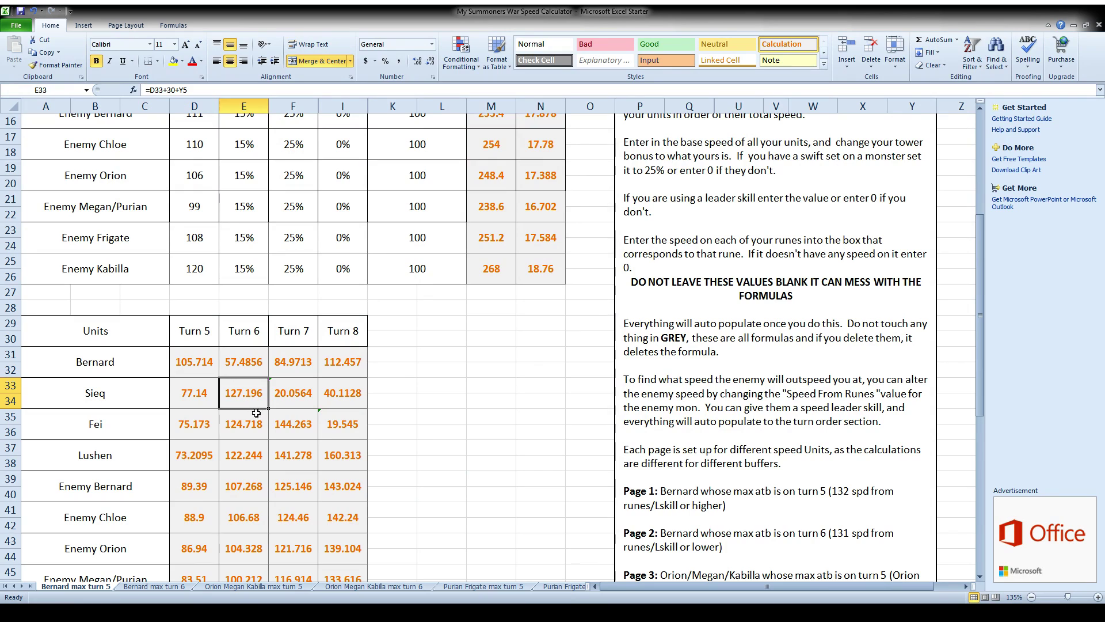
click(280, 428)
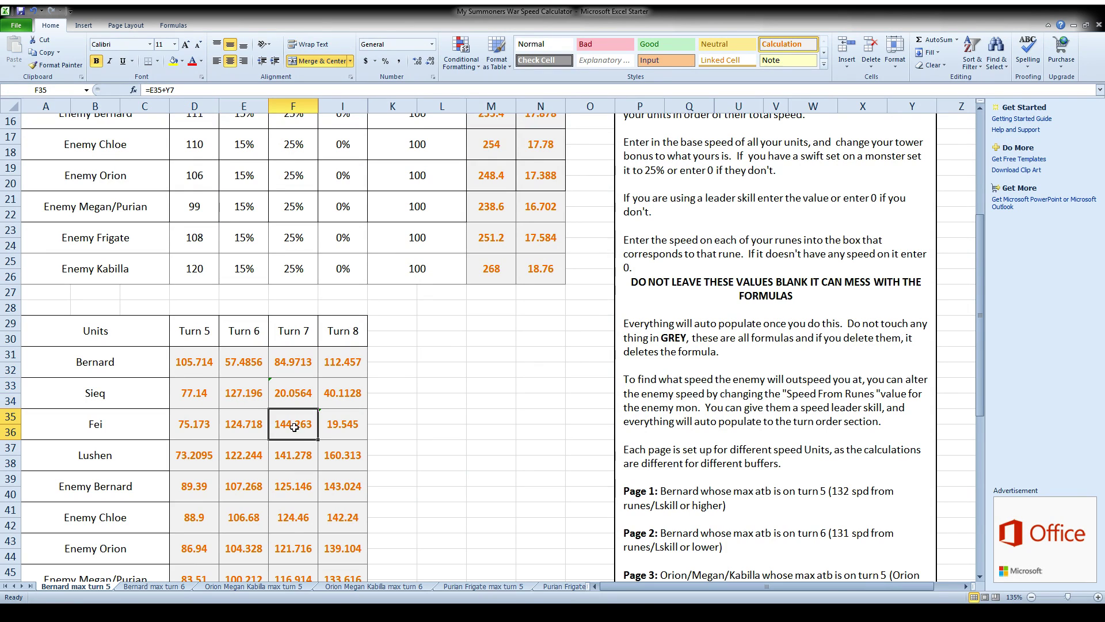
click(343, 459)
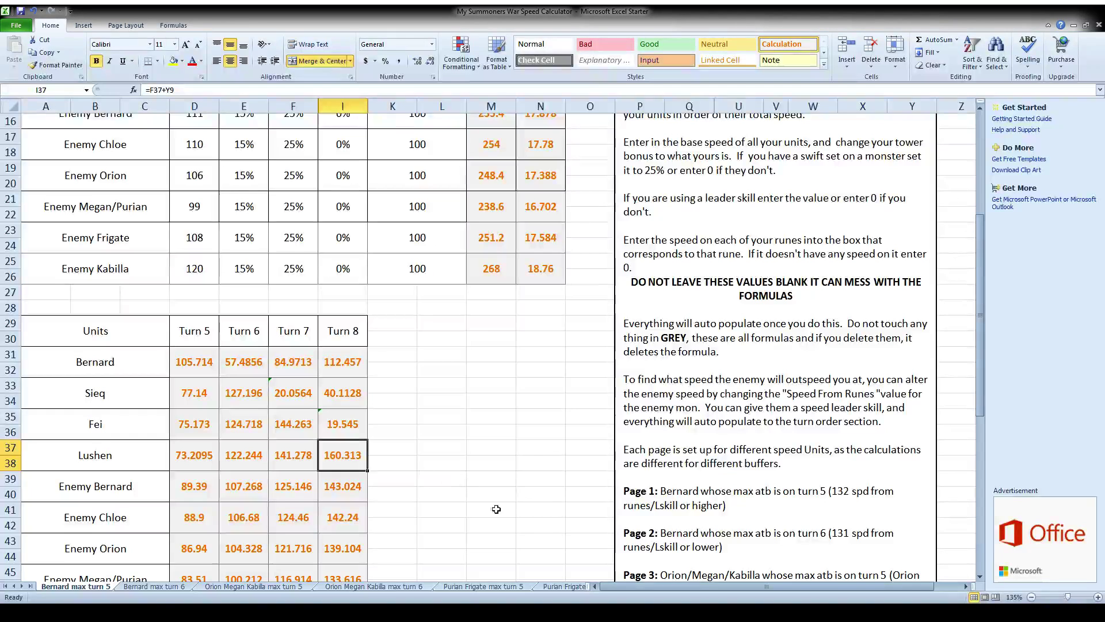
Inspect Enemy Bernard's Turn 8 formula and go through the enemy units from Enemy Chloe to Enemy Kabilla in the turn order table.
click(363, 494)
scroll(546, 492, down, 1)
scroll(546, 492, down, 1)
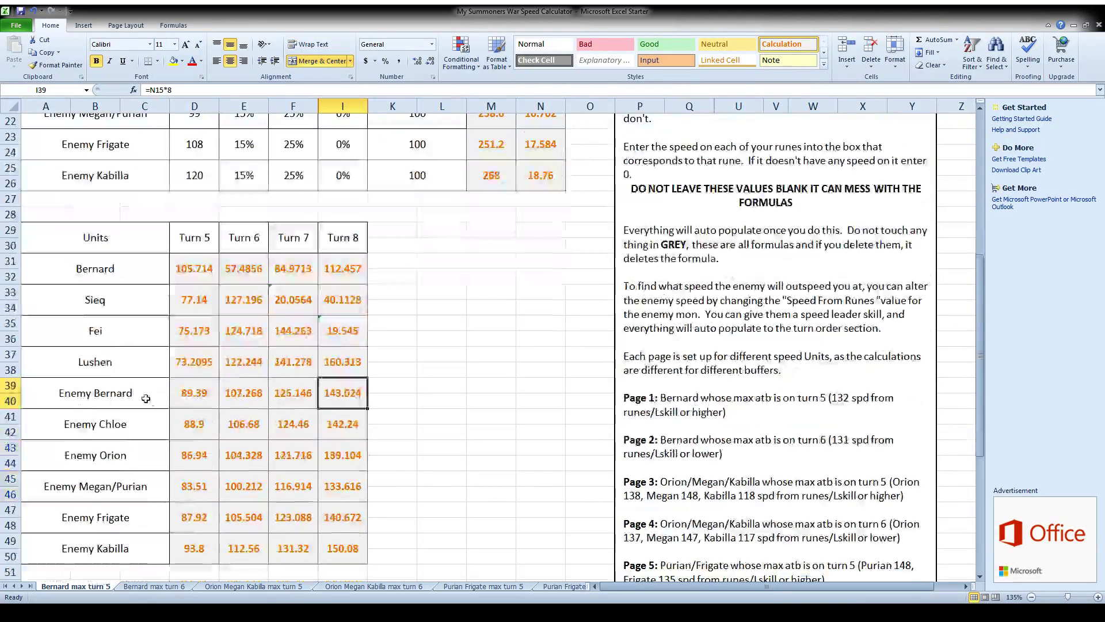
click(133, 425)
click(129, 458)
click(132, 487)
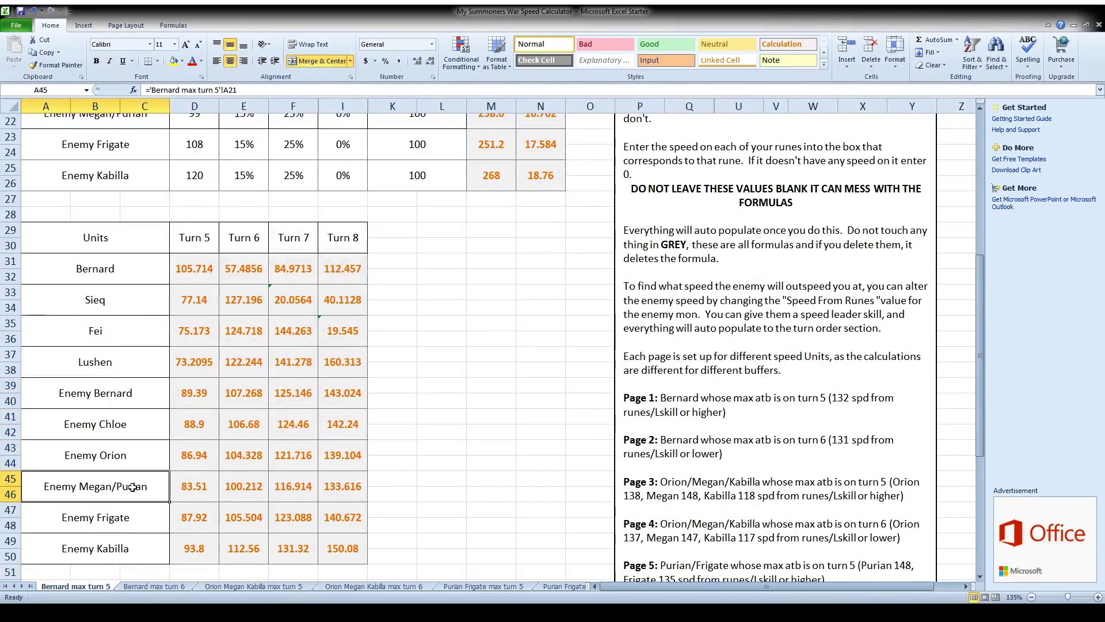
click(135, 521)
click(146, 553)
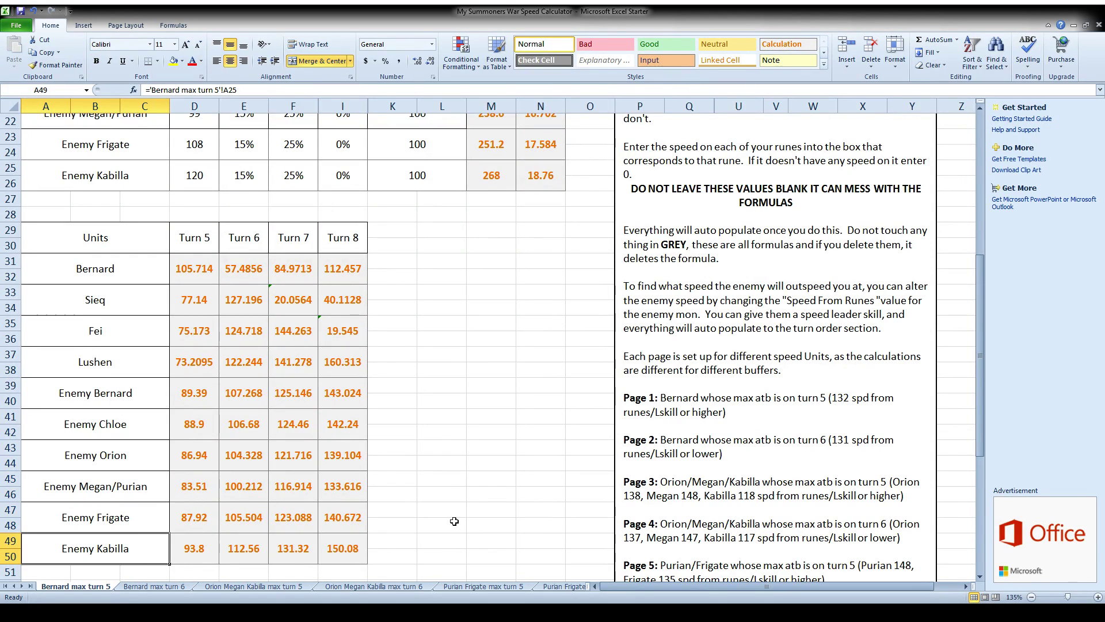
Set Enemy Bernard's Speed From Runes to 131 in the enemy speed table.
scroll(454, 521, up, 4)
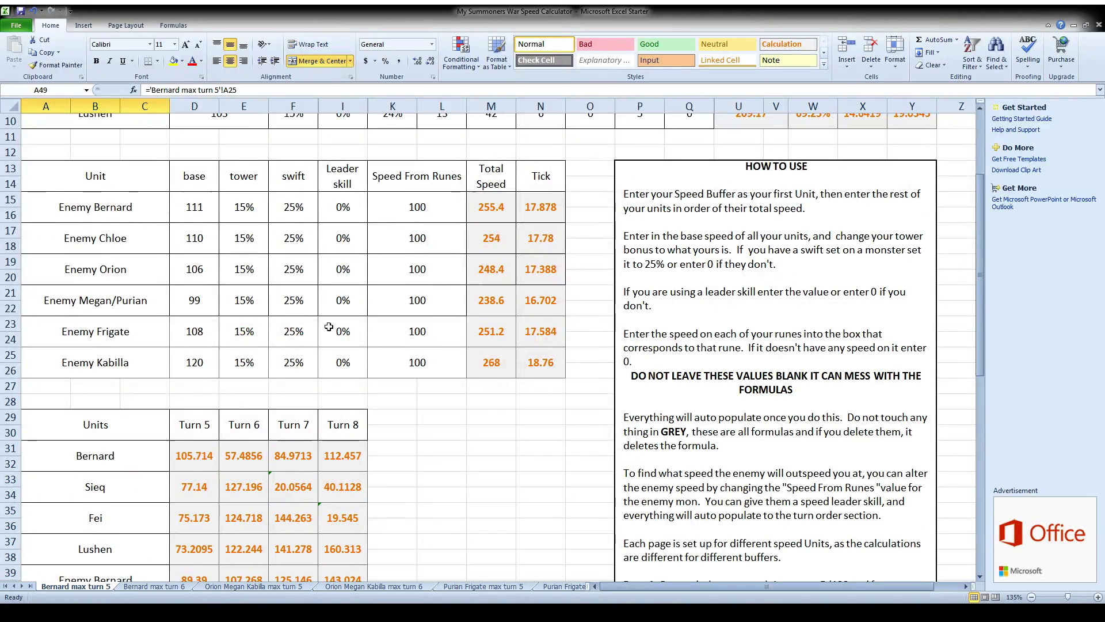
click(434, 206)
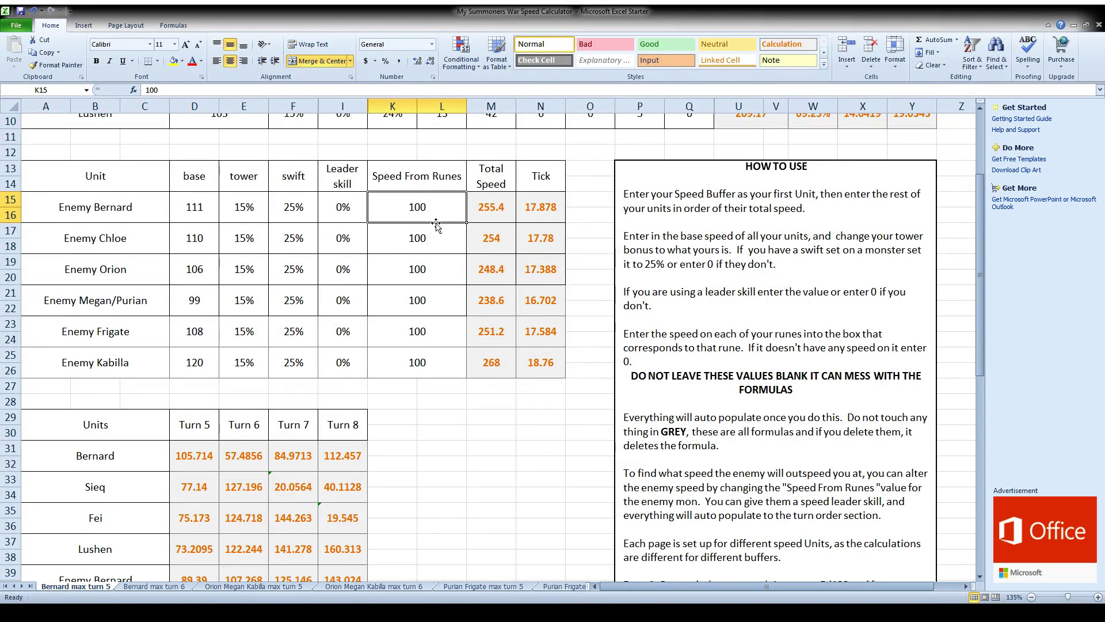
double_click(442, 207)
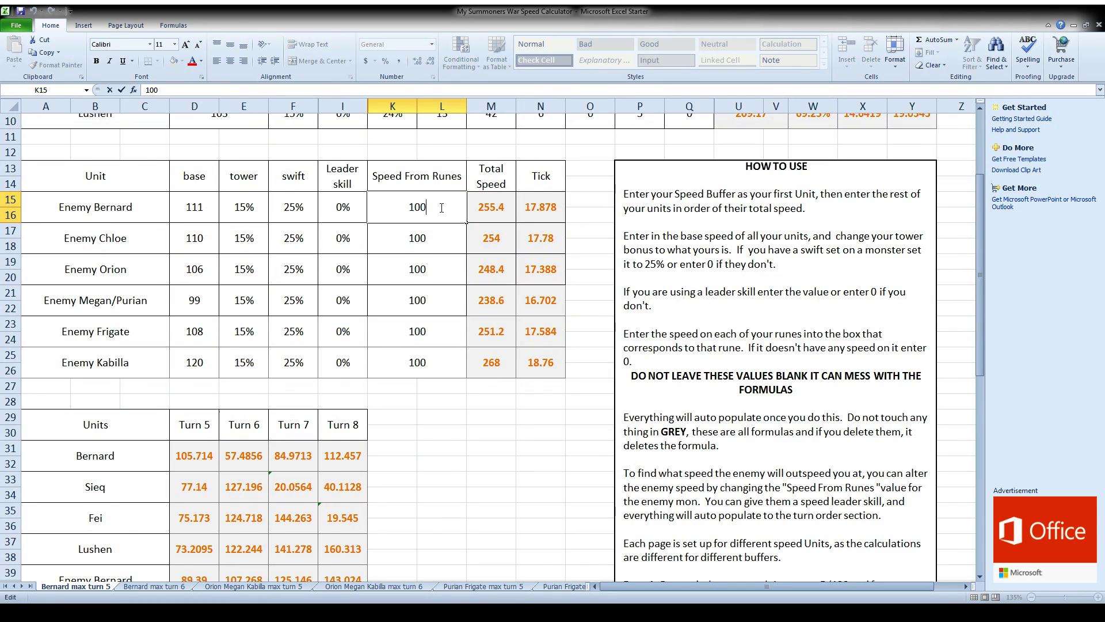
key(BackSpace)
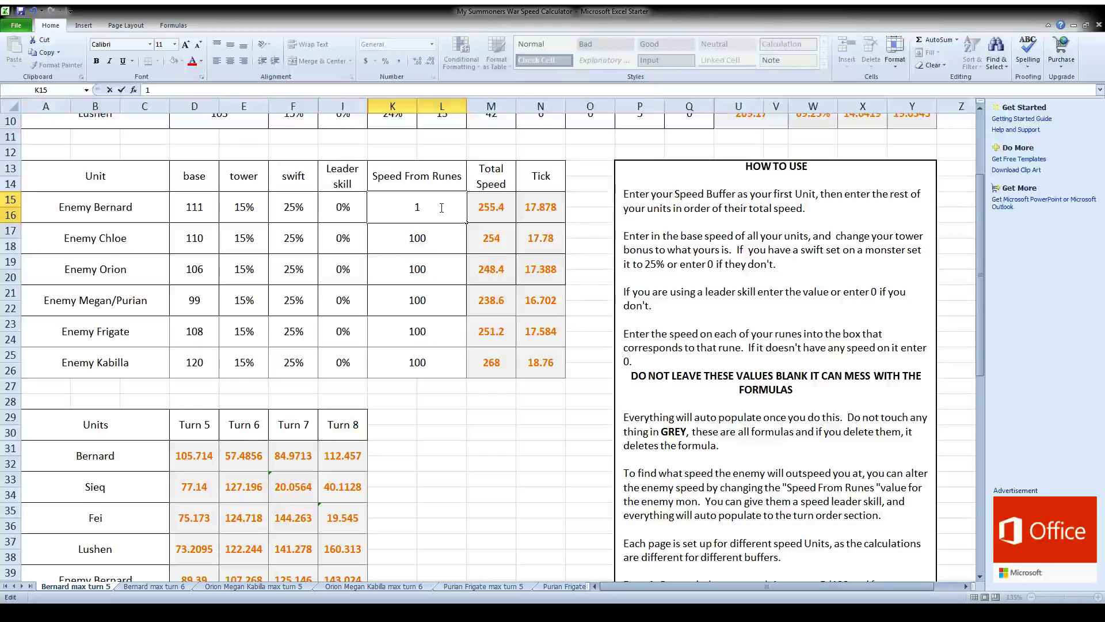
text(3)
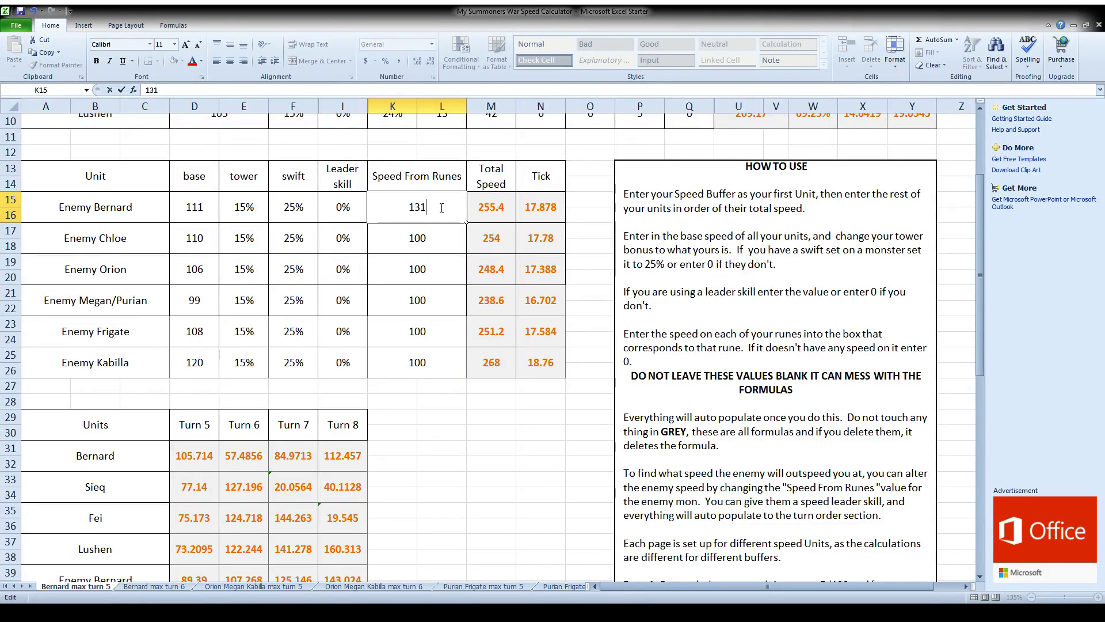
text(1)
key(Return)
Compare the Turn 8 values of Lushen and Enemy Bernard, and recheck Enemy Bernard's Speed From Runes value.
scroll(414, 406, down, 1)
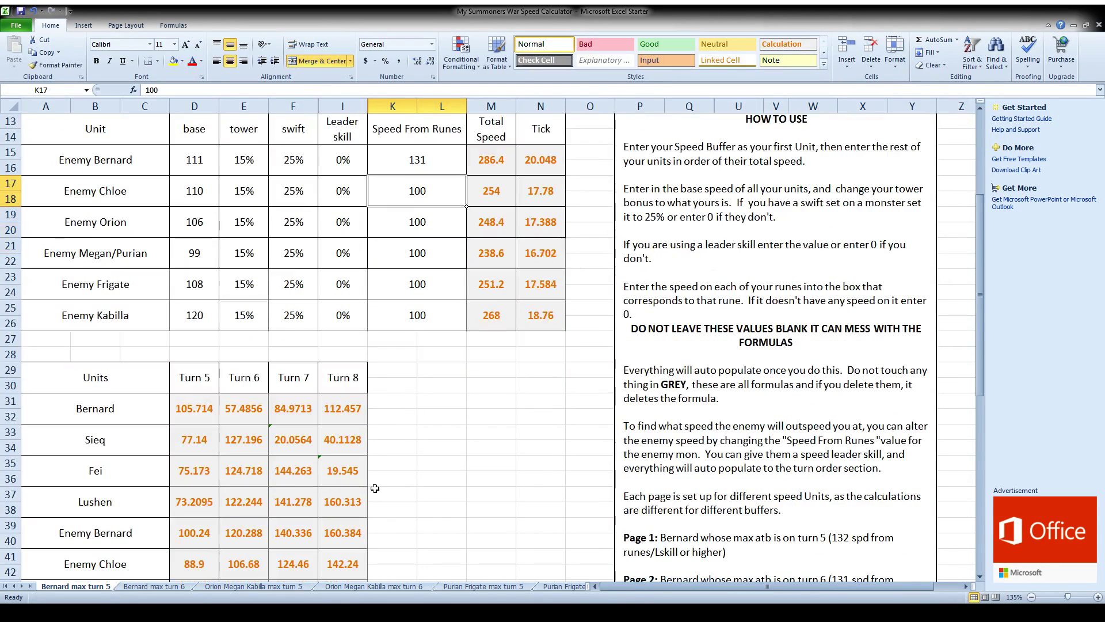
click(347, 506)
click(344, 531)
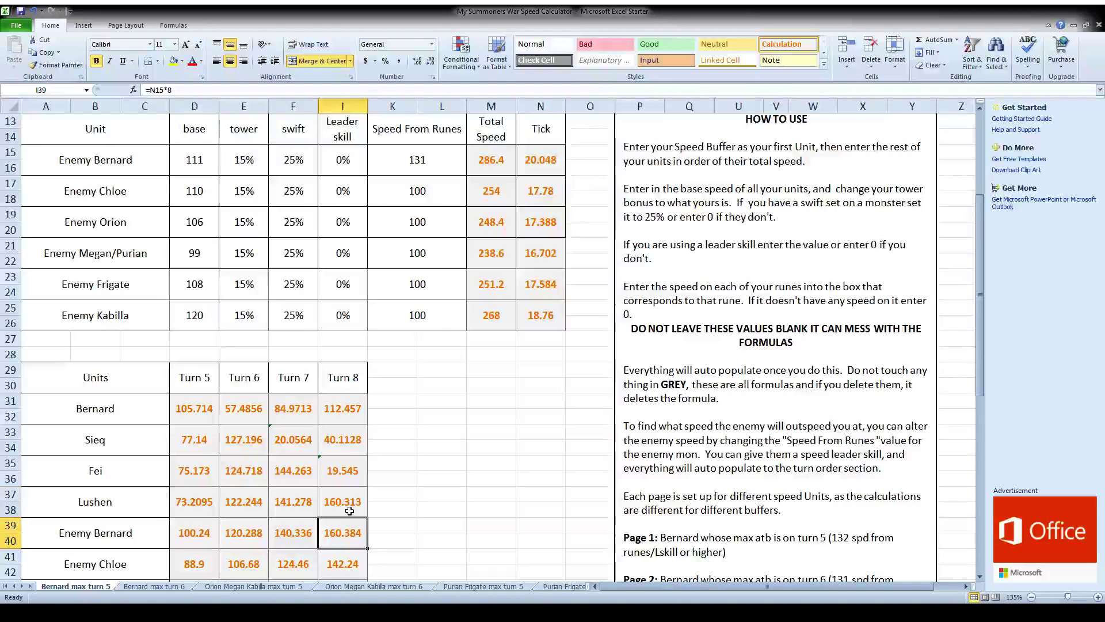
click(349, 510)
click(448, 153)
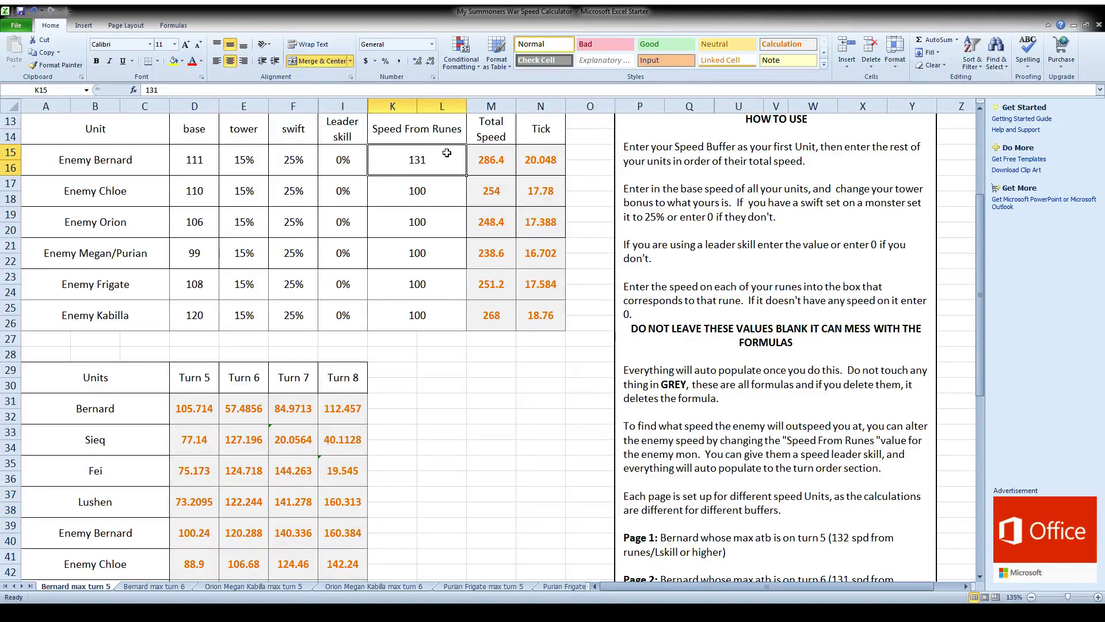
scroll(478, 286, up, 3)
scroll(433, 311, up, 1)
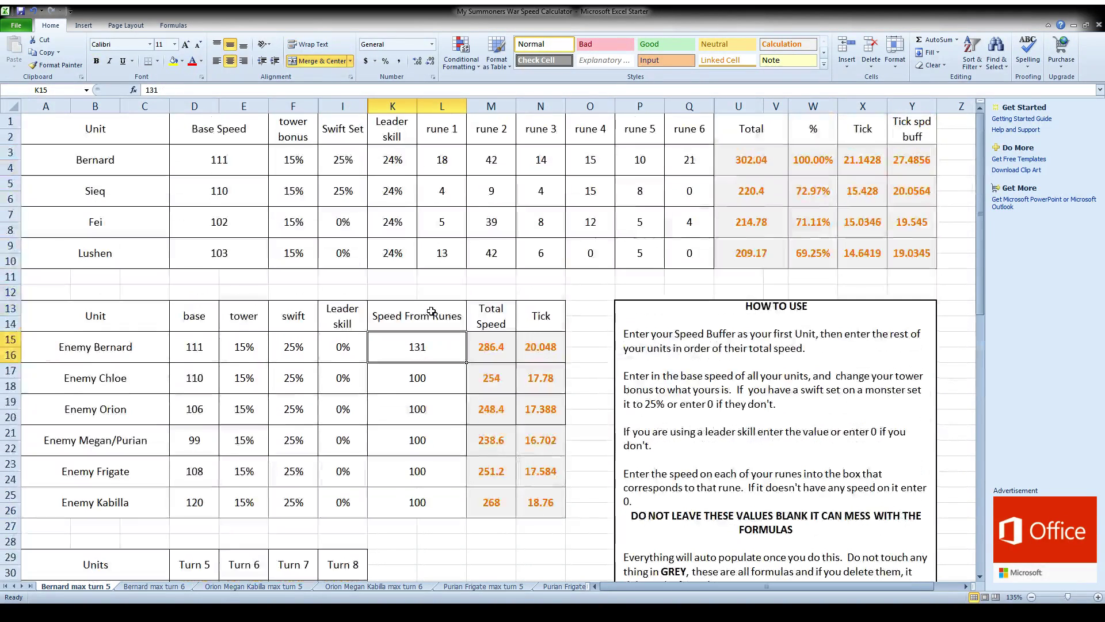
Review Bernard's six rune speeds and Swift Set bonus against Enemy Bernard's swift, tower, Speed From Runes and Total Speed values.
click(449, 134)
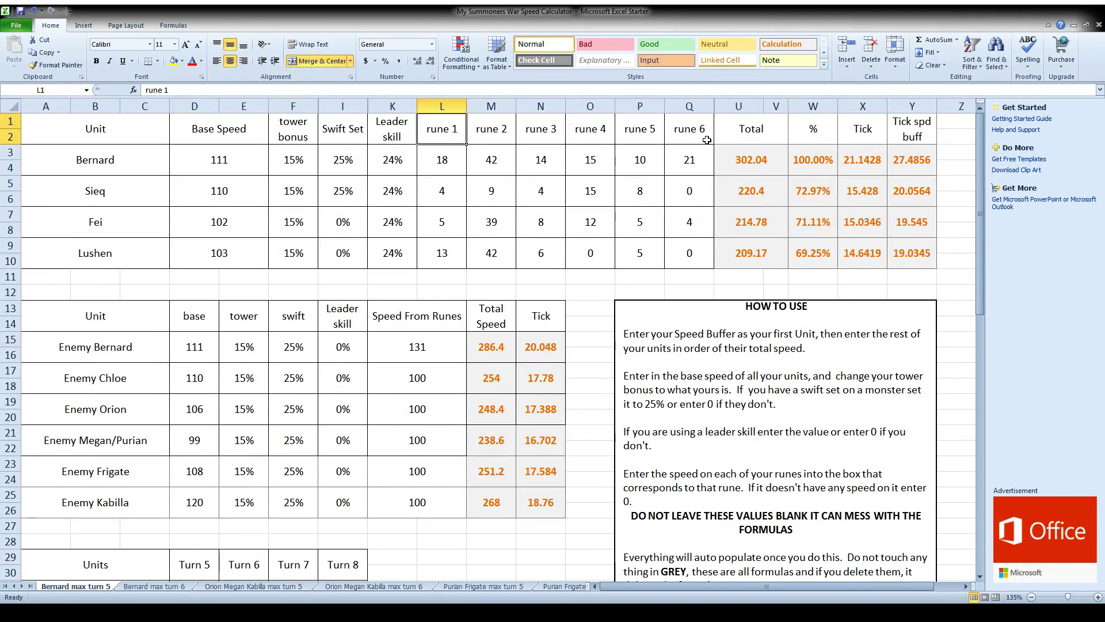
drag(445, 153, 682, 157)
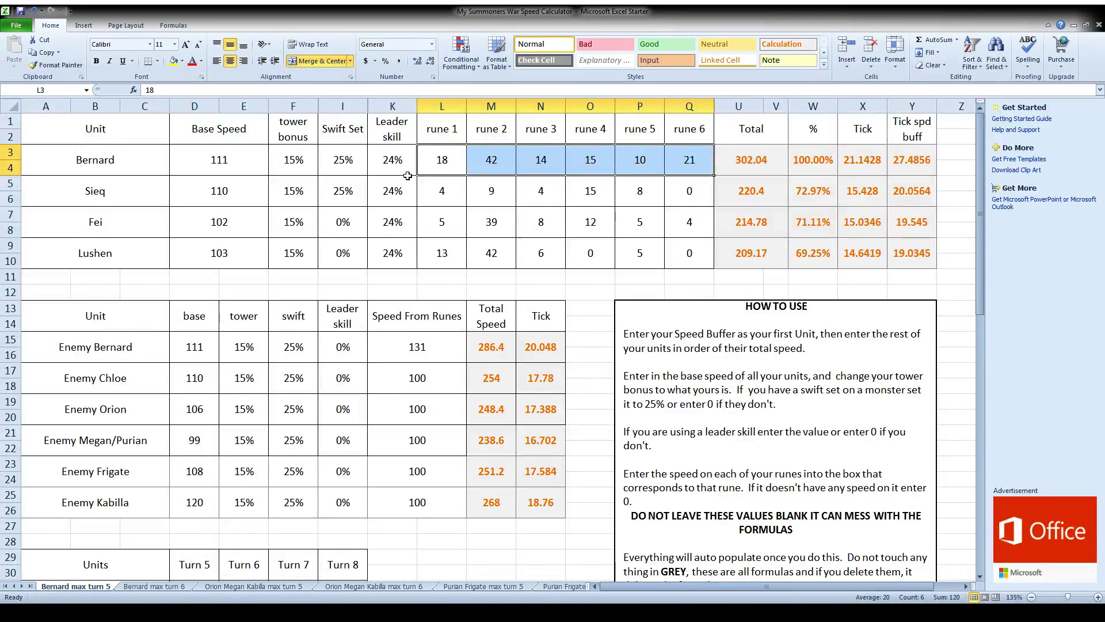
click(348, 163)
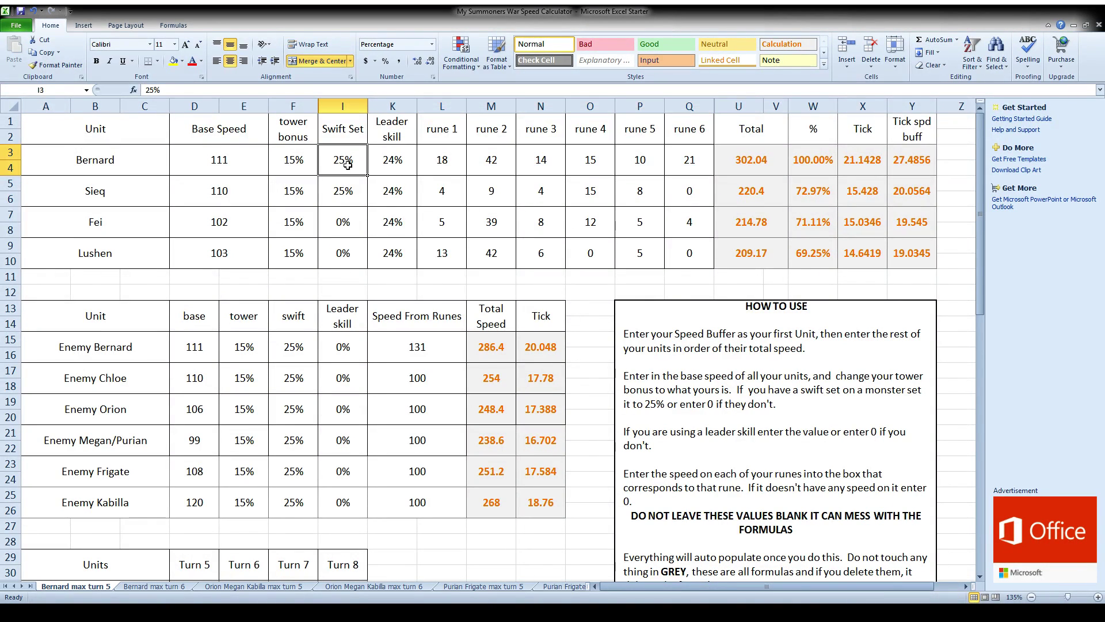
click(291, 346)
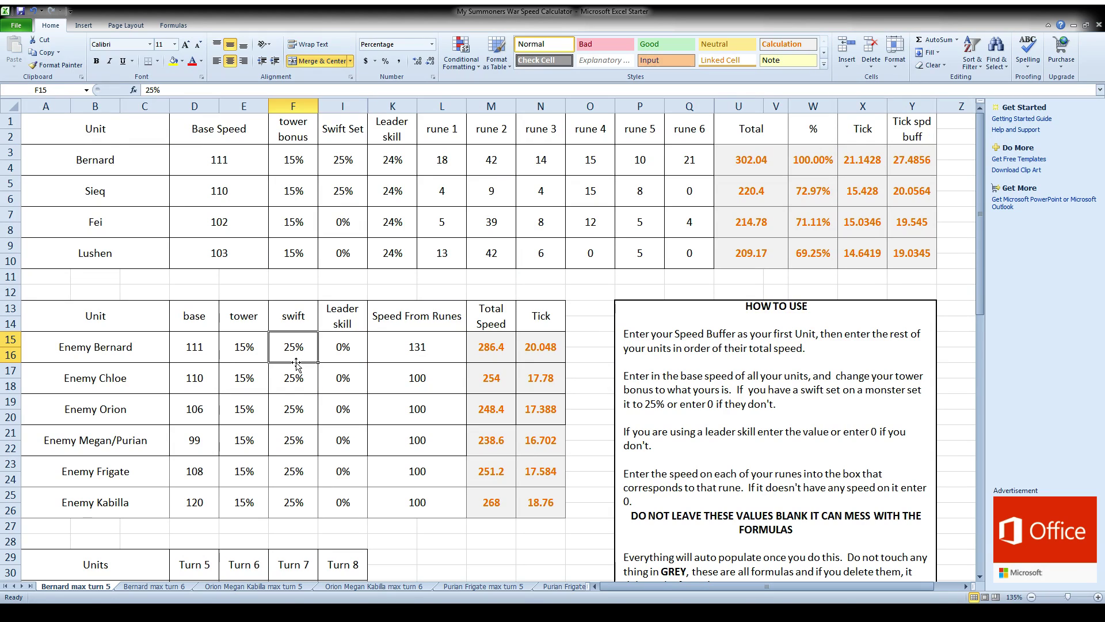
click(242, 350)
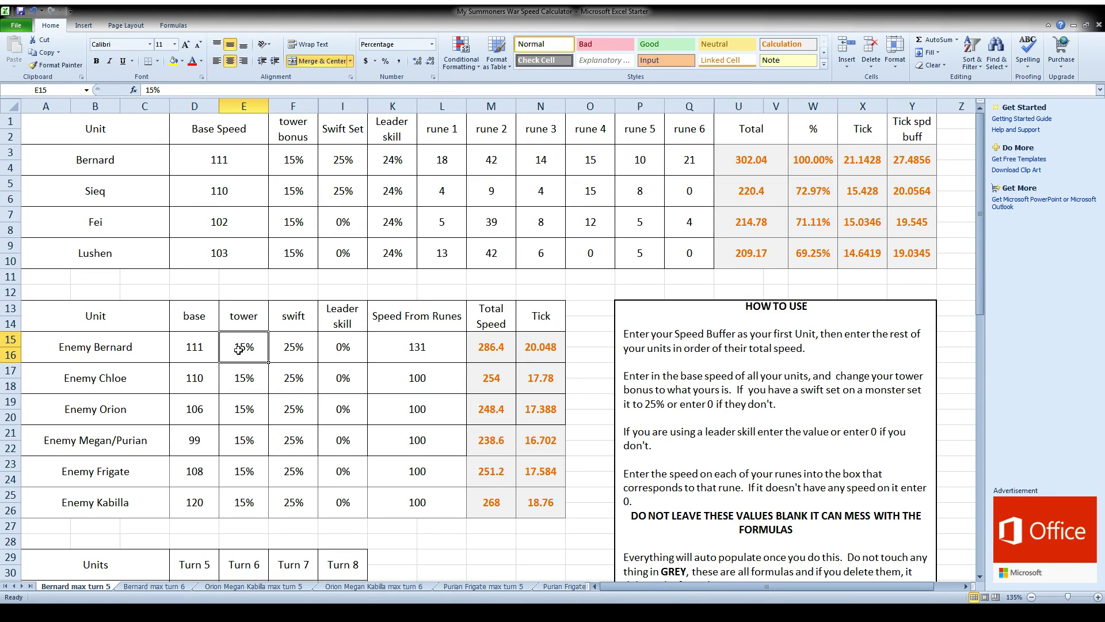
click(281, 344)
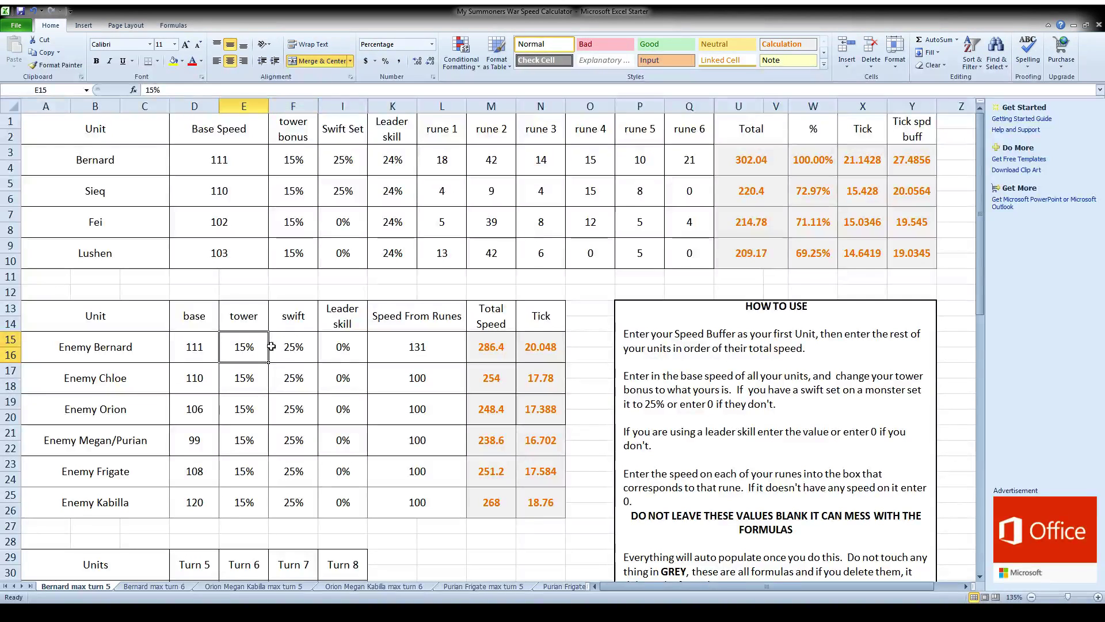
click(389, 348)
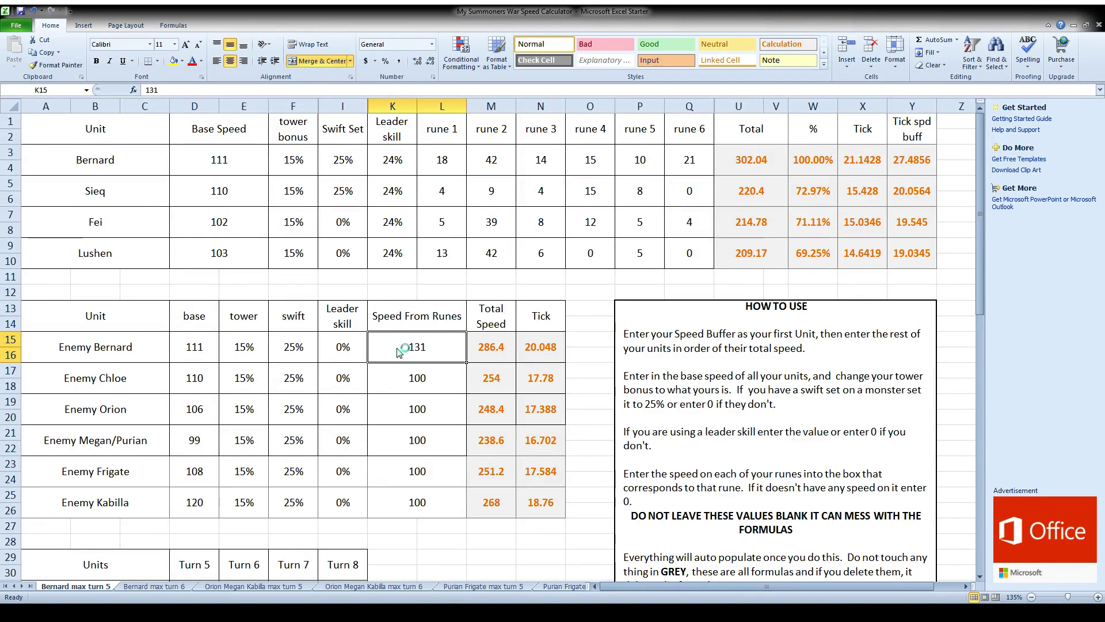
click(484, 347)
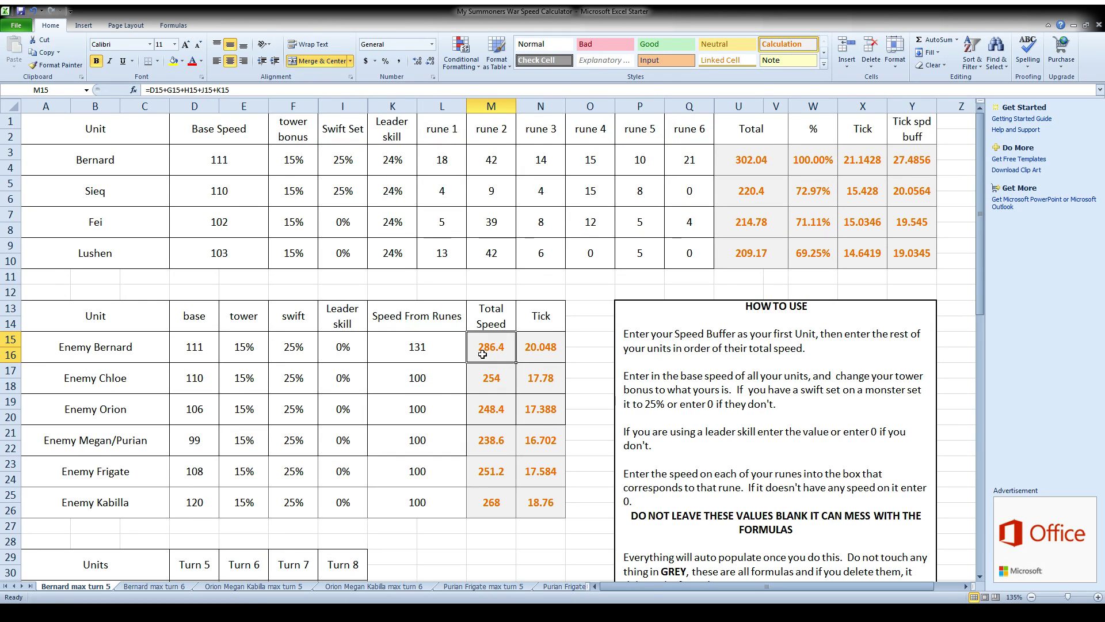
Inspect Enemy Bernard's Turn 8 value in the turn order table and review it alongside both unit speed tables.
scroll(482, 354, down, 2)
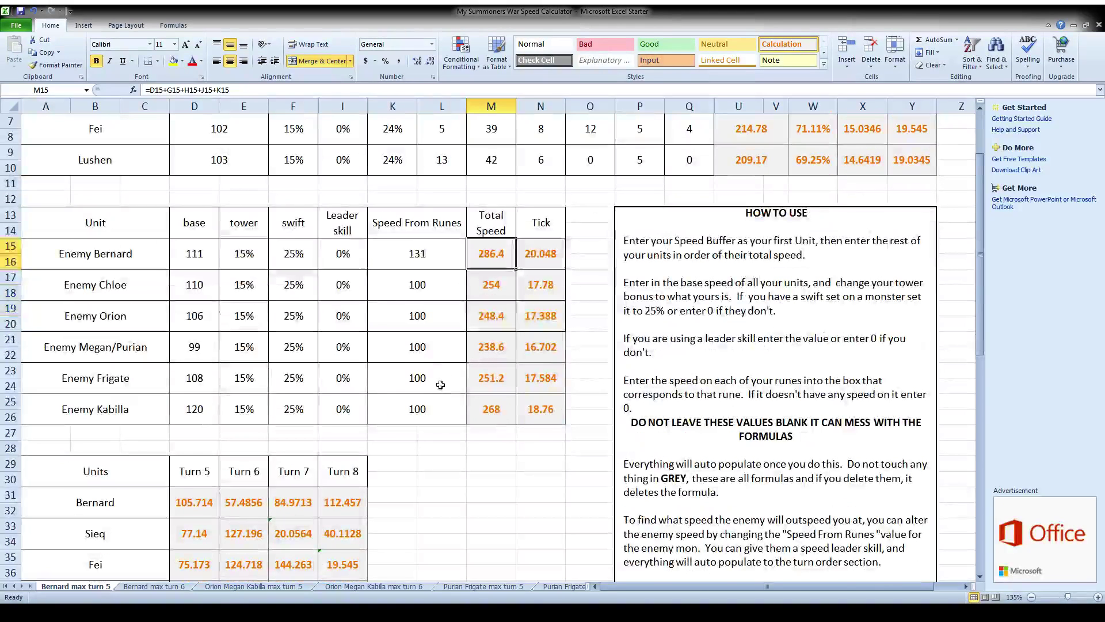
scroll(414, 432, down, 1)
scroll(384, 487, down, 1)
click(340, 533)
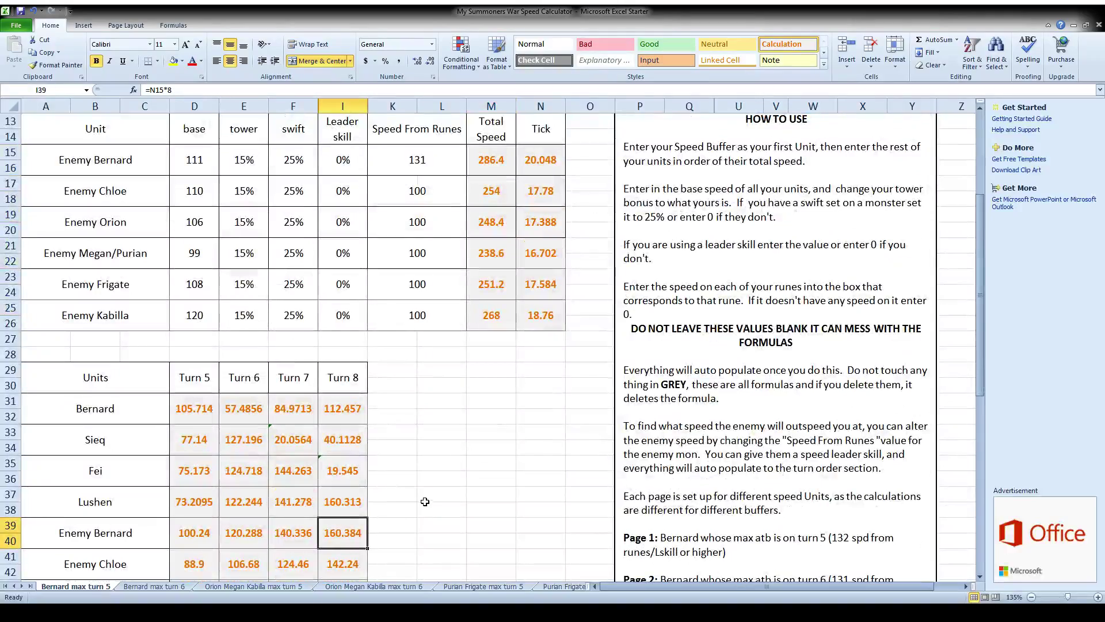
scroll(425, 500, up, 4)
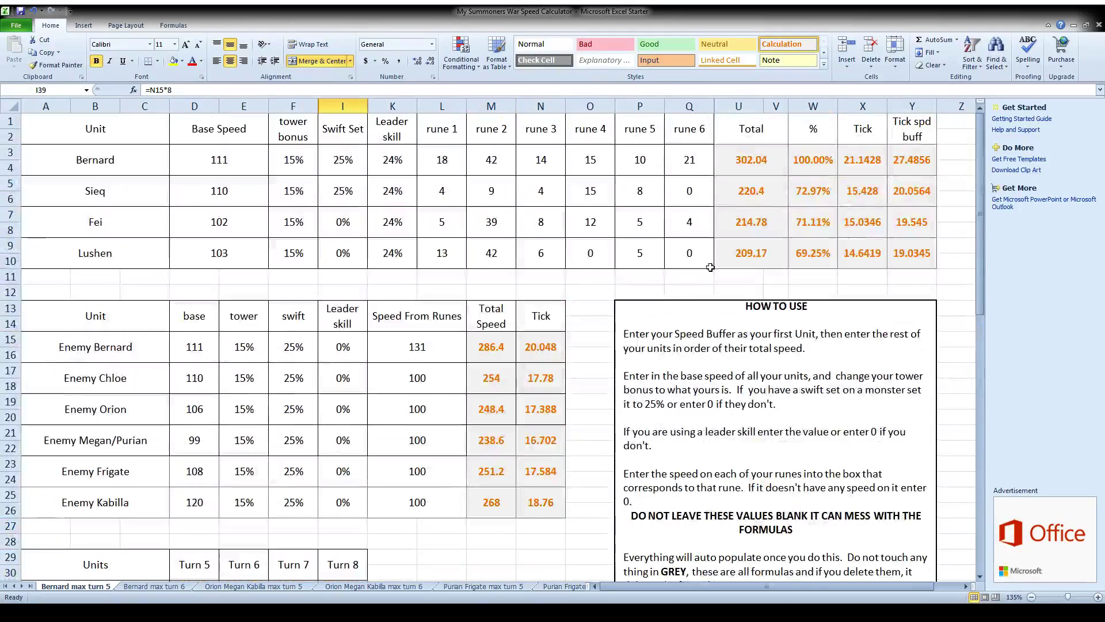
scroll(580, 370, down, 2)
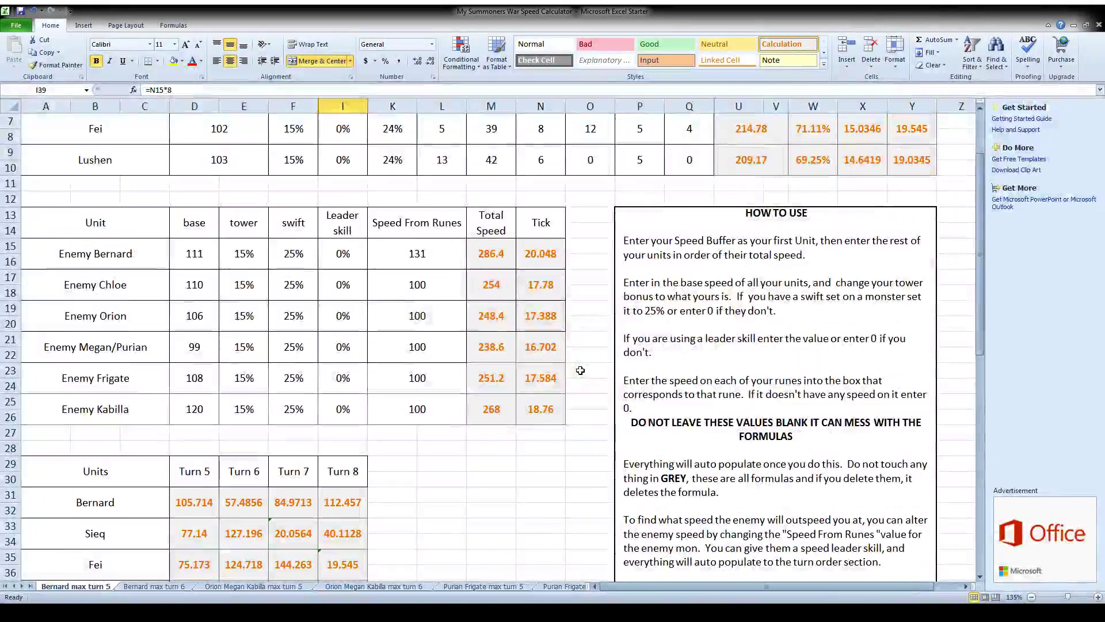
scroll(580, 370, down, 2)
scroll(424, 409, up, 4)
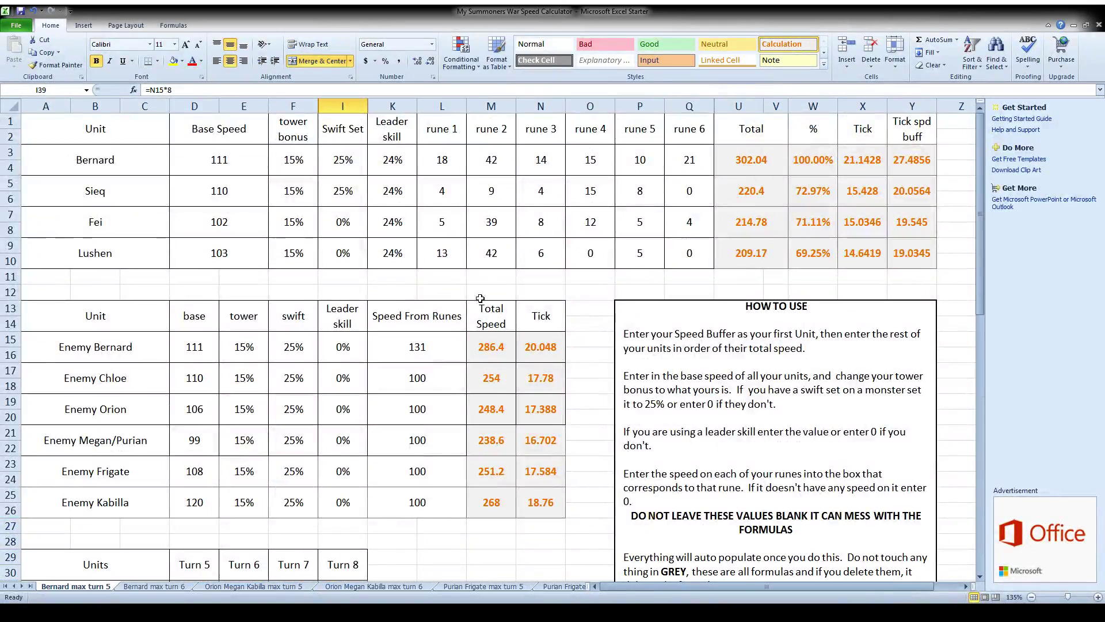
Set Enemy Bernard's Speed From Runes to 145 in the enemy speed table.
click(435, 350)
double_click(436, 350)
key(BackSpace)
key(BackSpace)
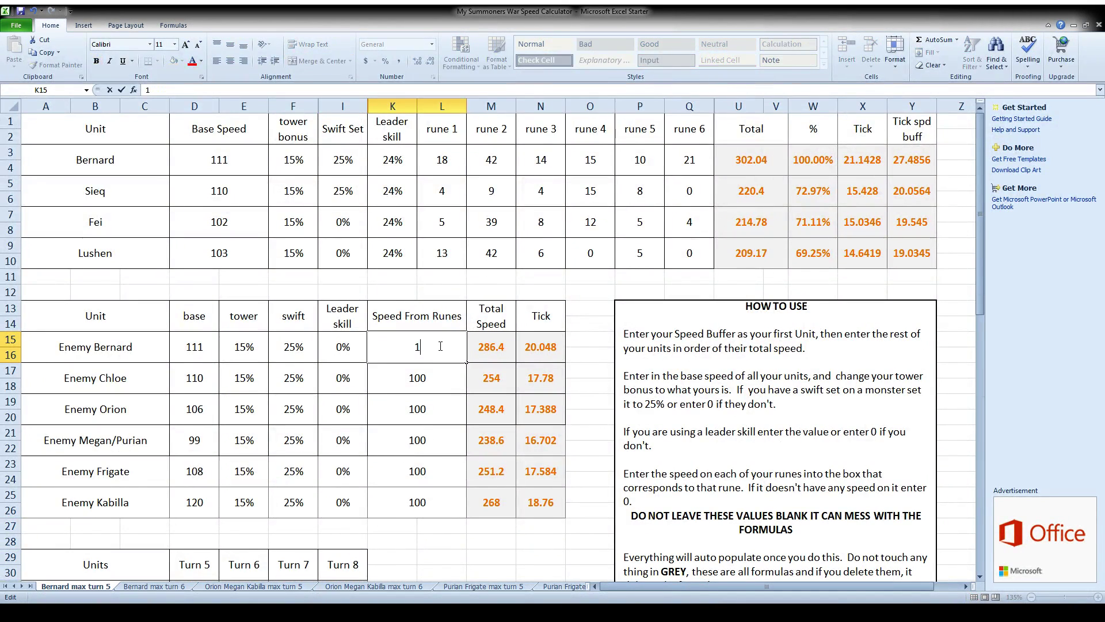
text(45)
key(ctrl+Return)
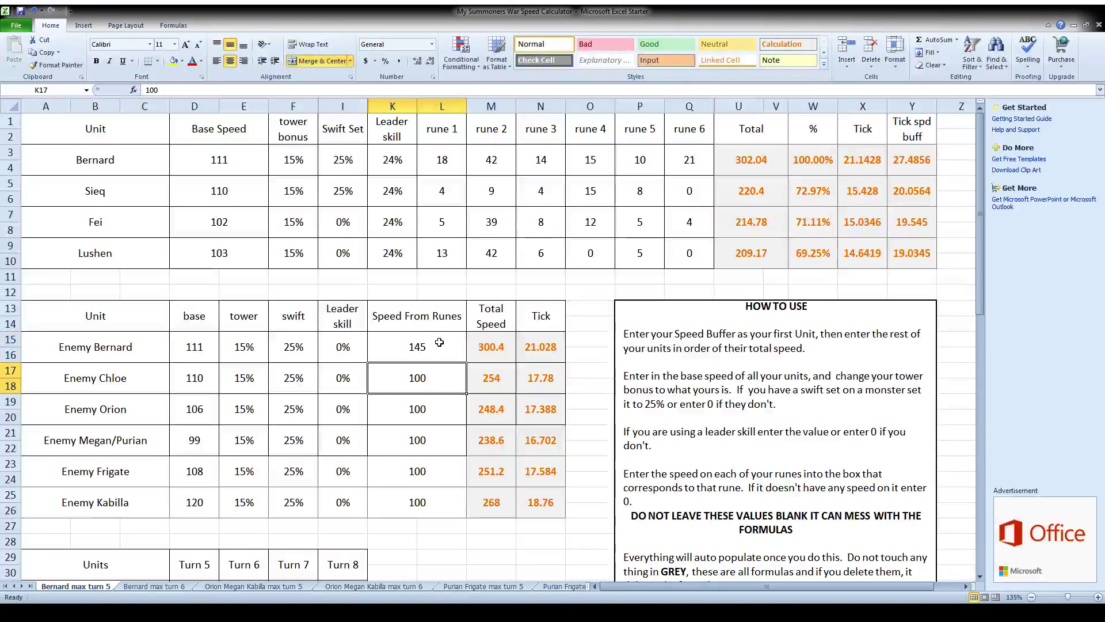
Change Enemy Bernard's Speed From Runes to 146 and check the Total Speed formula.
double_click(438, 344)
key(BackSpace)
text(6)
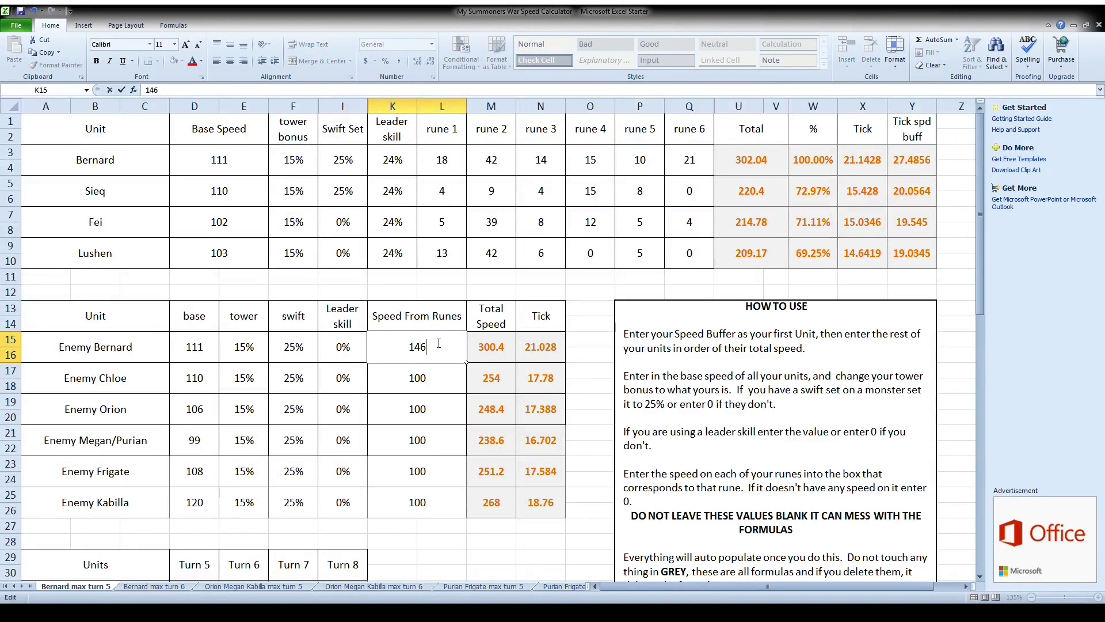
key(Return)
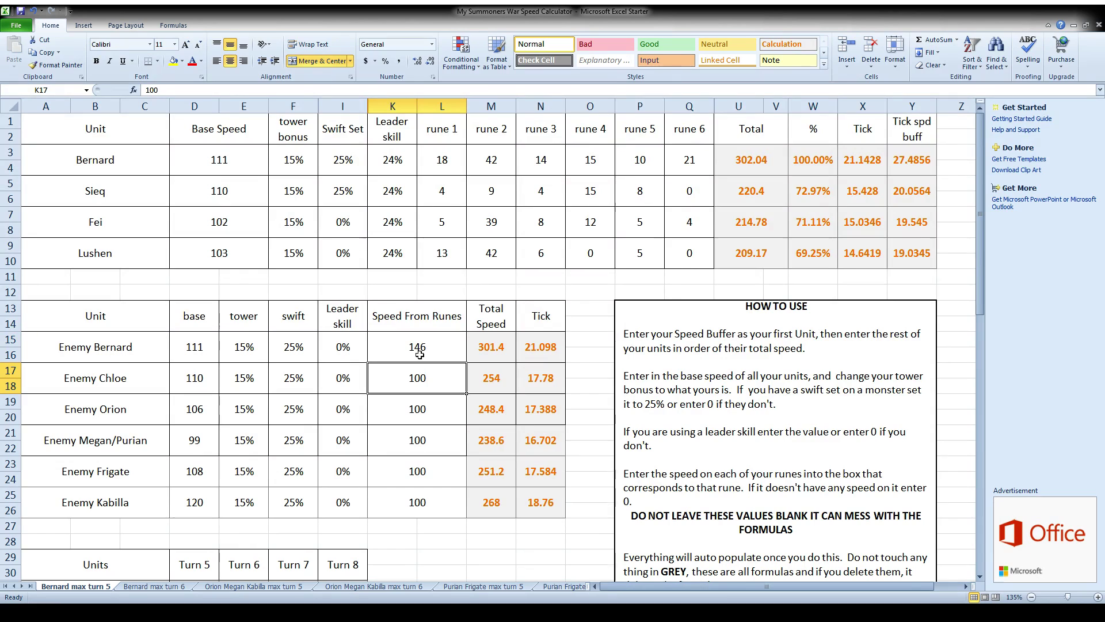
click(487, 350)
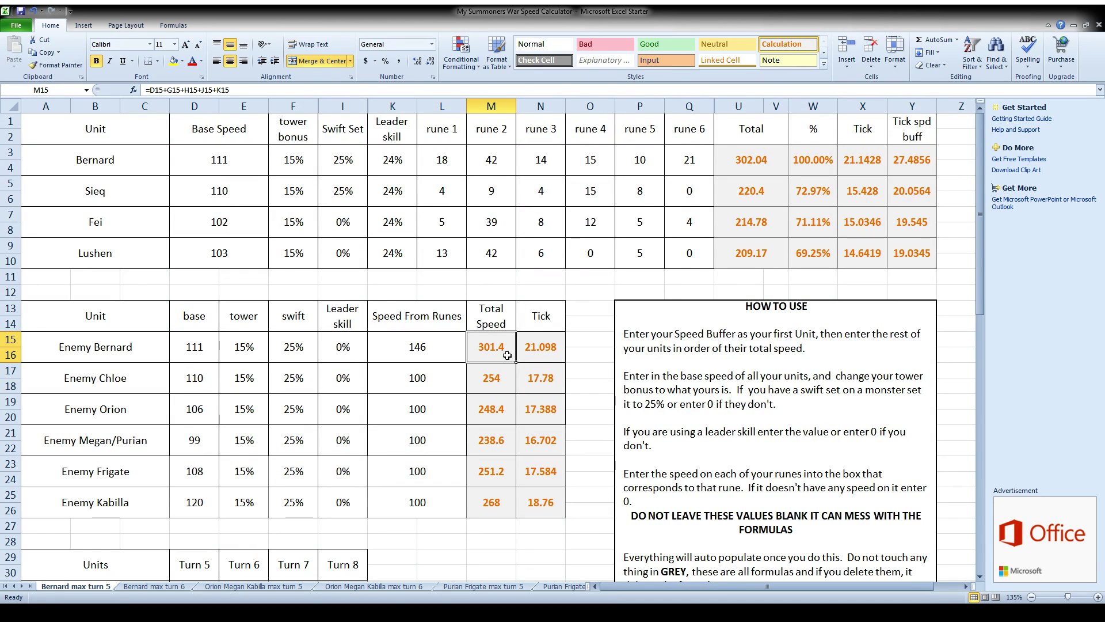
Try a Speed From Runes value of 147 for Enemy Bernard.
double_click(440, 347)
key(BackSpace)
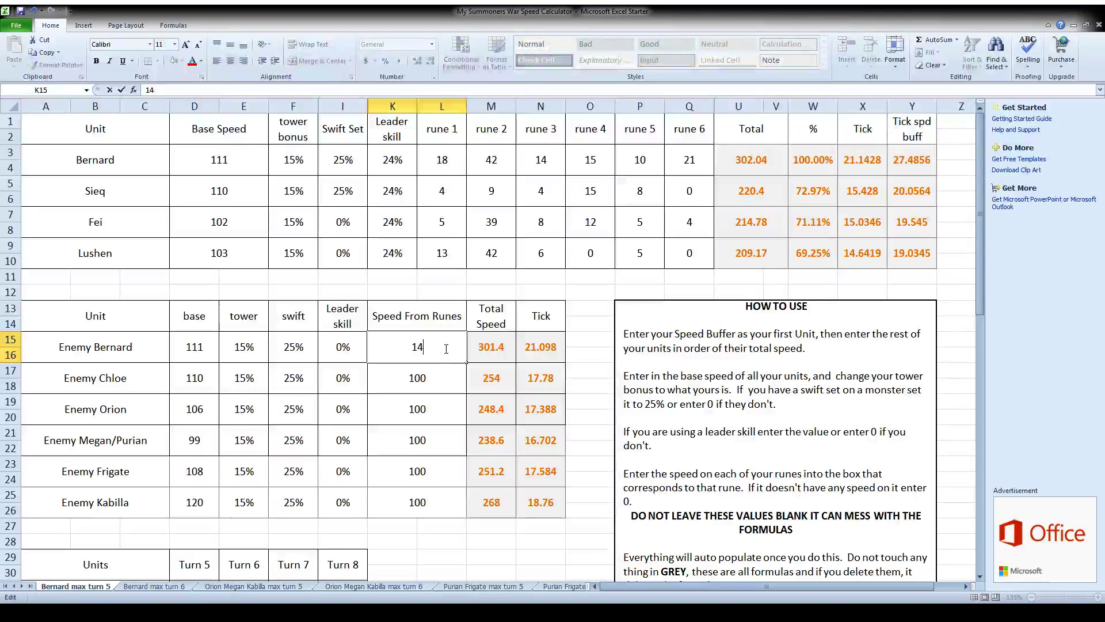
text(7)
key(Return)
Set Enemy Bernard's Speed From Runes back to 146.
double_click(445, 348)
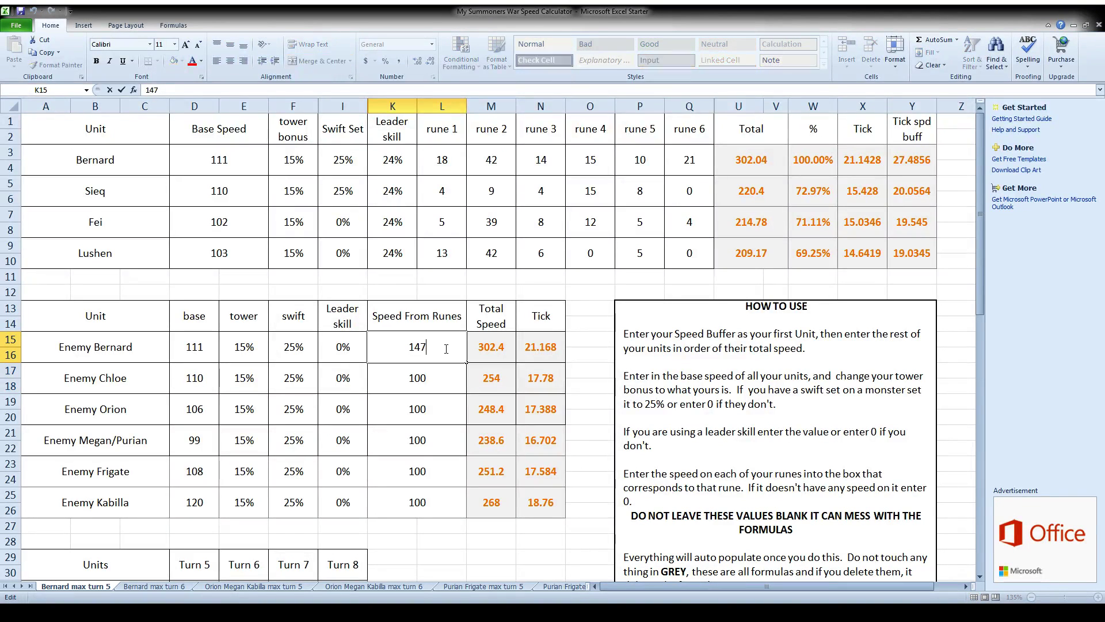
key(BackSpace)
text(6)
key(Return)
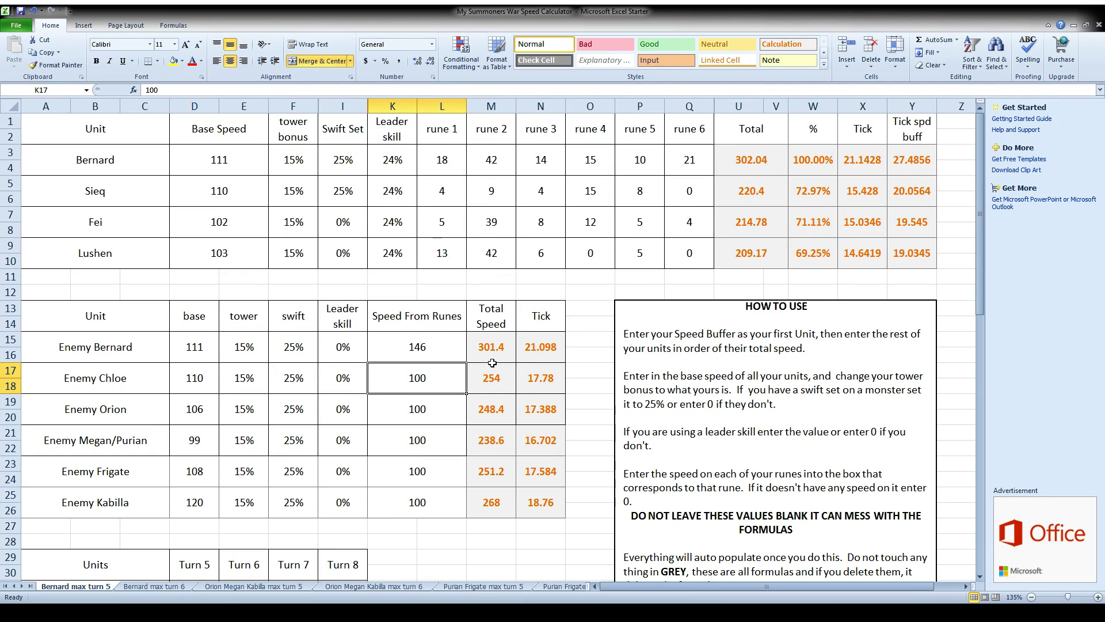
Compare the Turn 5 values of Bernard and Enemy Bernard in the turn order table, and check Bernard's leader skill bonus.
scroll(473, 355, down, 3)
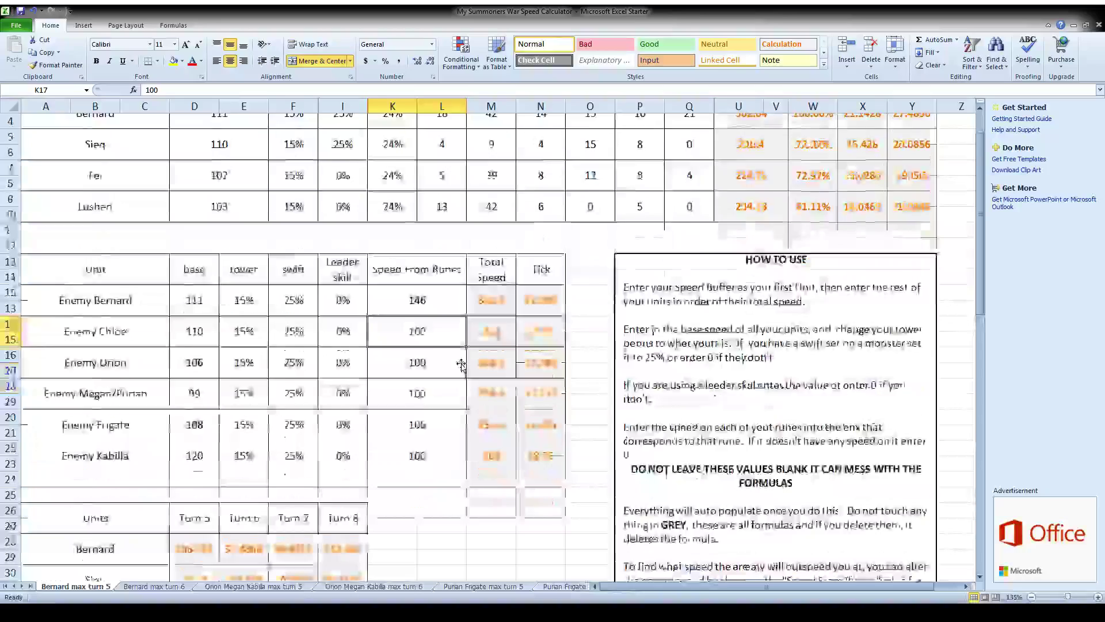
click(199, 455)
scroll(199, 455, down, 2)
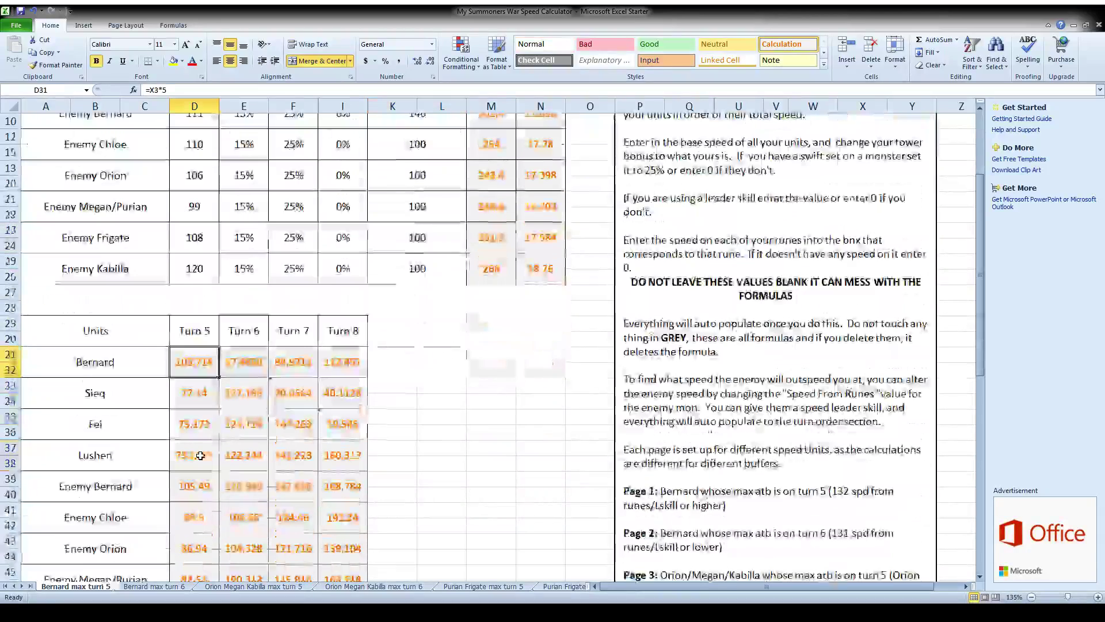
click(202, 578)
click(221, 364)
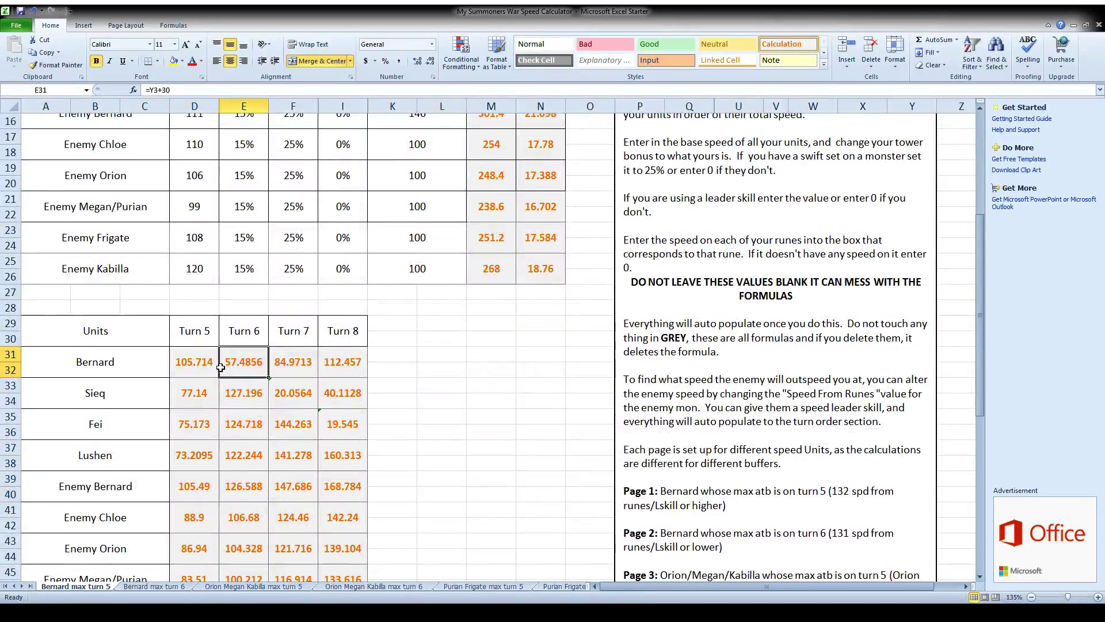
click(202, 357)
scroll(404, 442, up, 5)
click(392, 160)
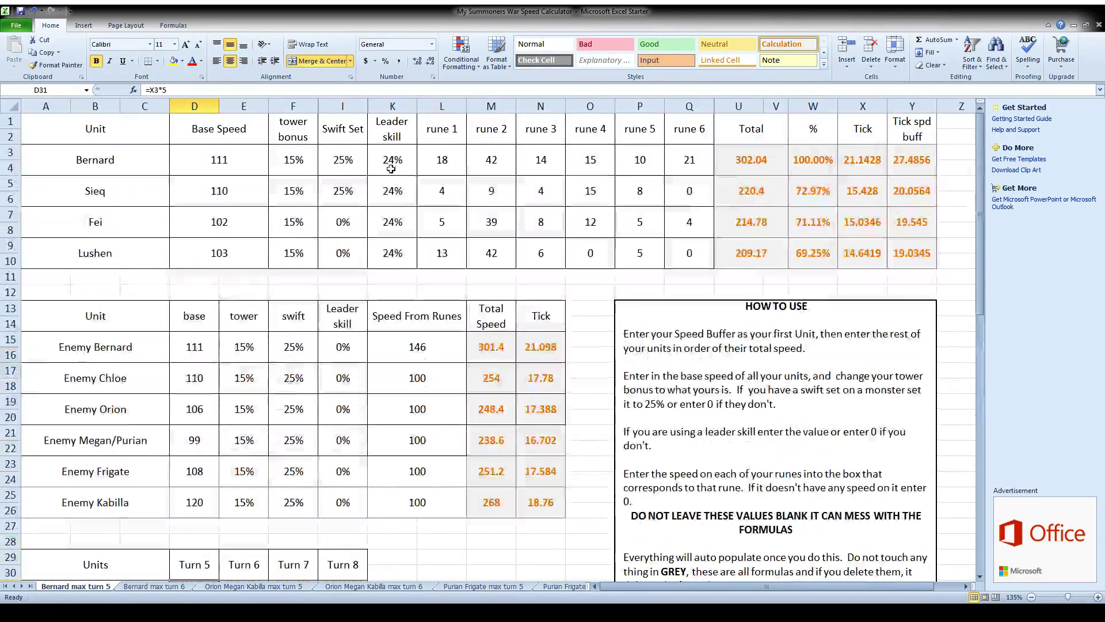
scroll(239, 329, down, 6)
click(196, 317)
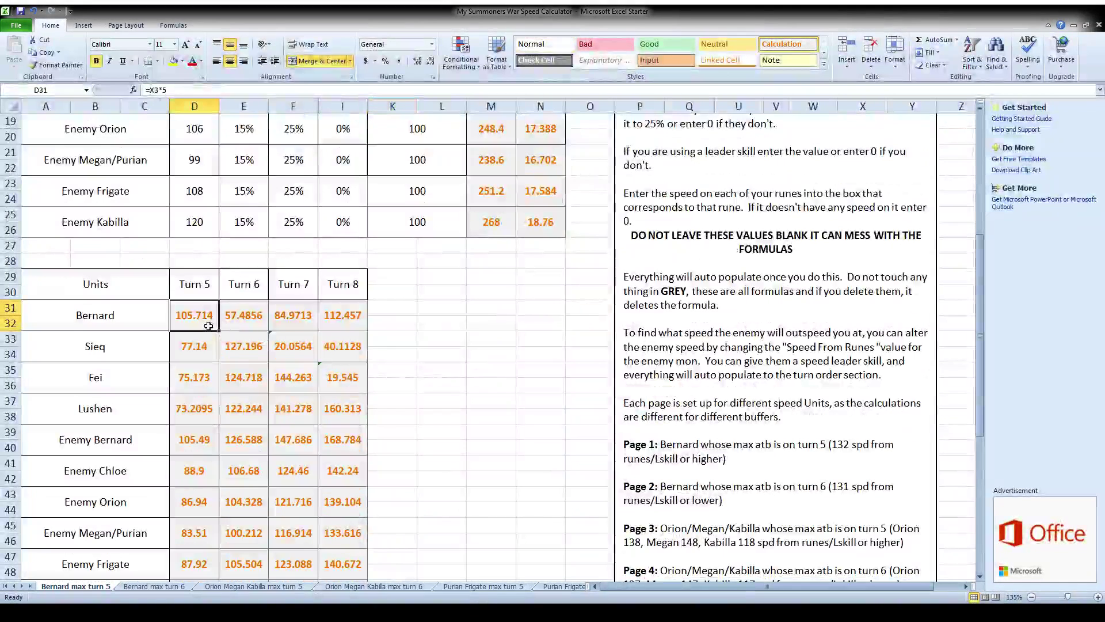
click(198, 440)
Compare Enemy Bernard's Turn 6 value with Sieq's and the Turn 7 value with Fei's in the turn order table.
click(255, 442)
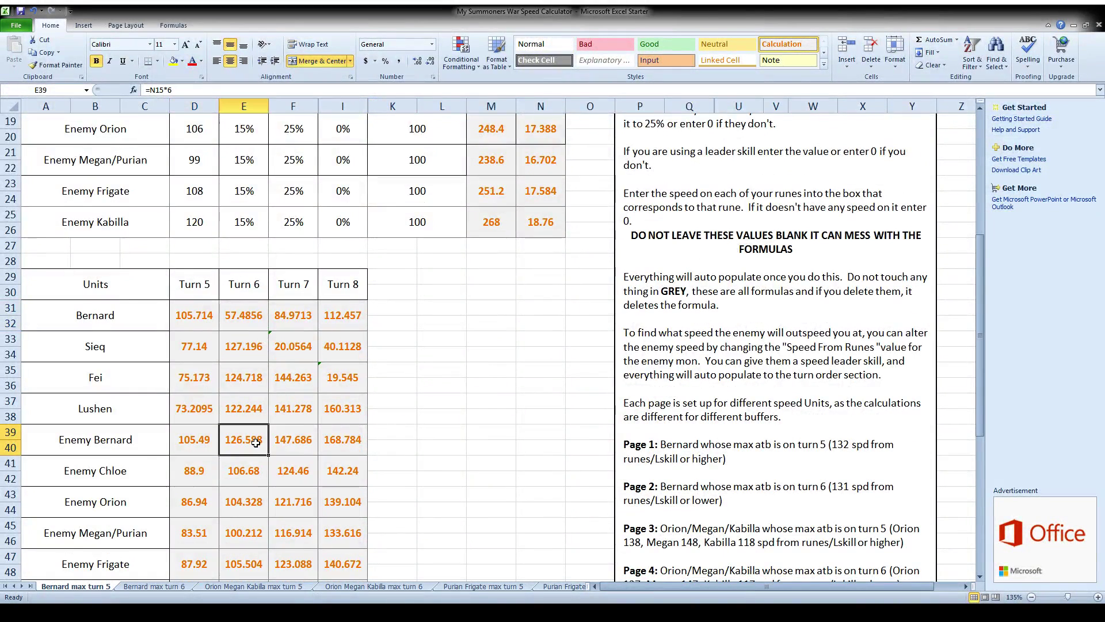
click(254, 341)
click(245, 433)
click(245, 353)
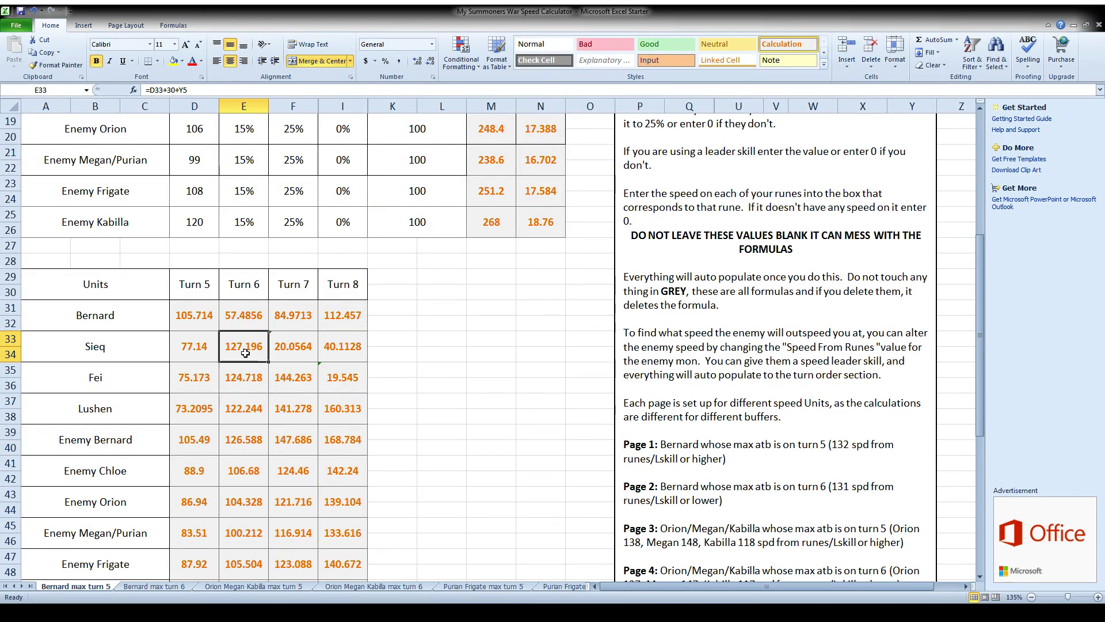
click(289, 387)
click(294, 442)
click(304, 384)
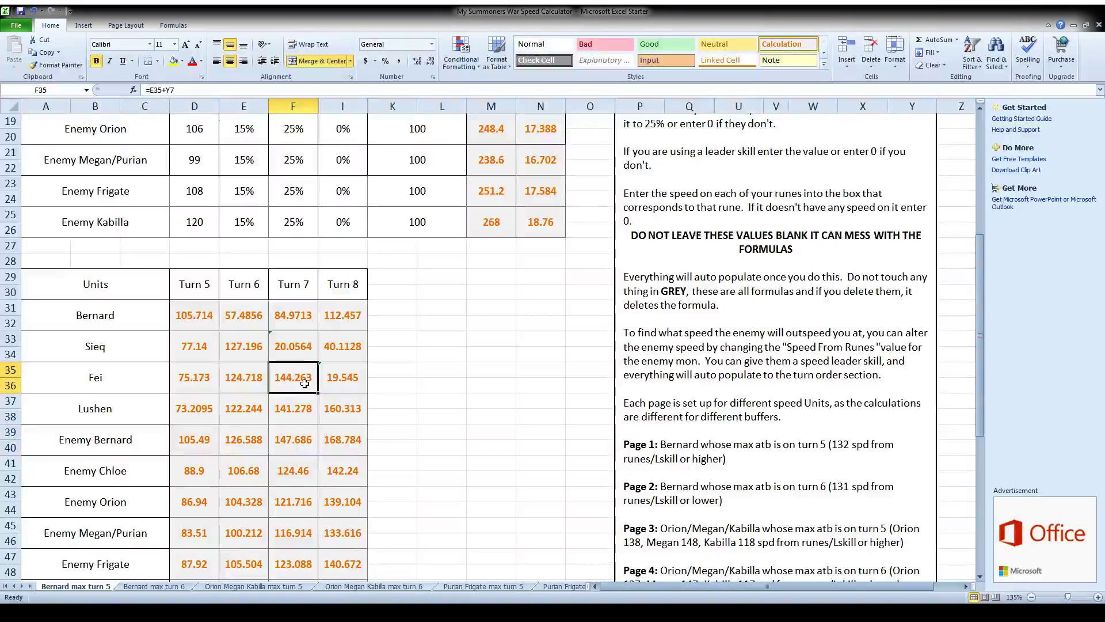
Recheck Sieq's Turn 6 value, and inspect the Total speed formulas of Bernard and Sieq.
scroll(305, 384, up, 3)
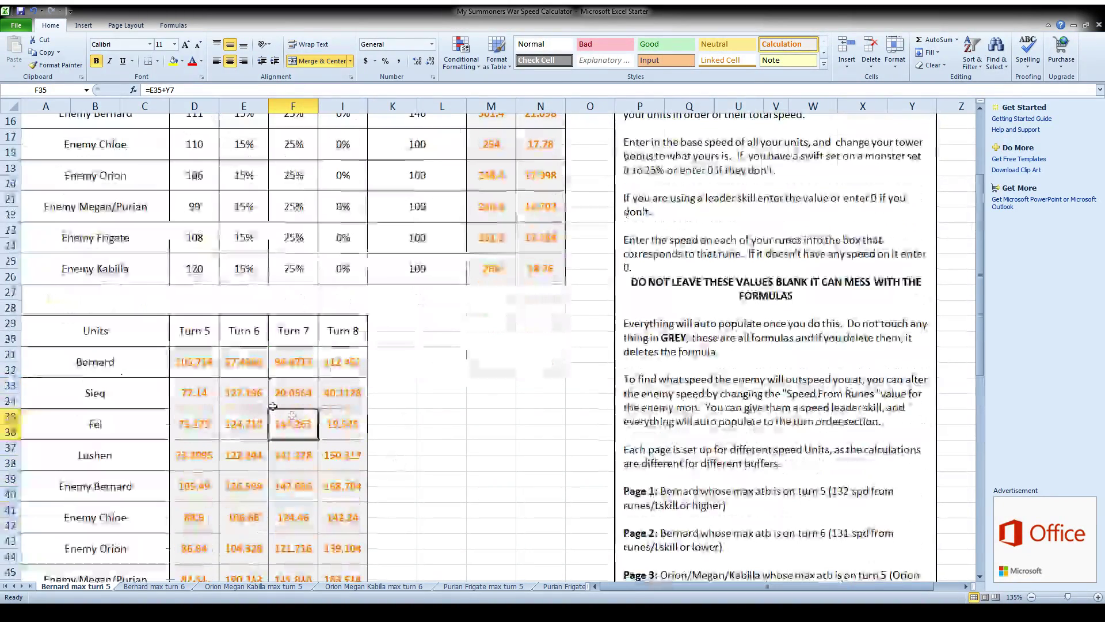
click(244, 393)
scroll(679, 180, up, 3)
click(740, 162)
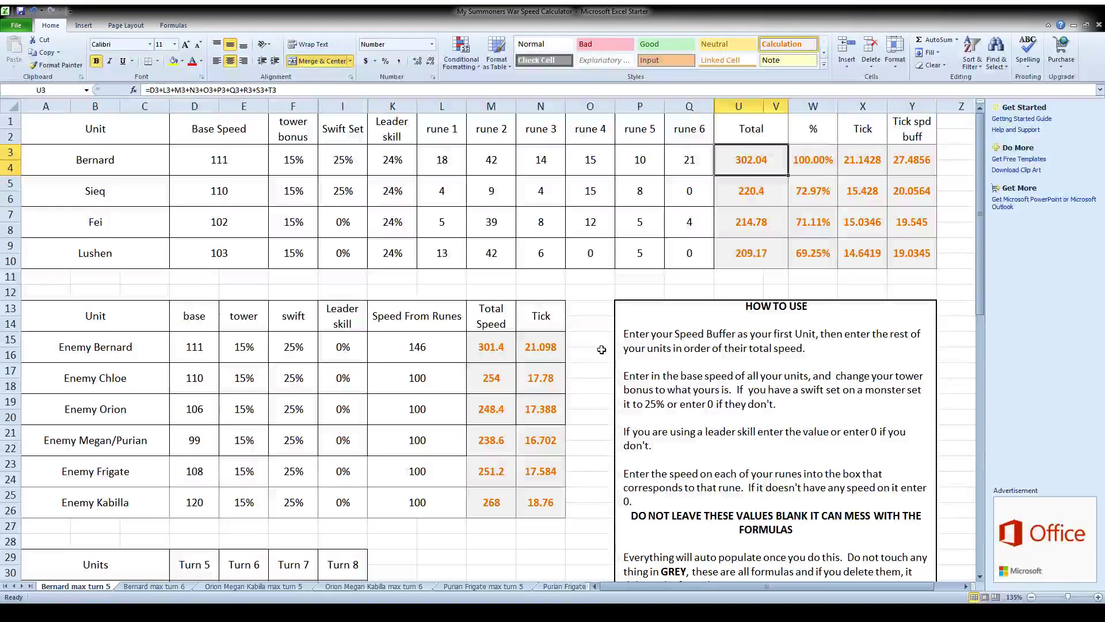
click(754, 195)
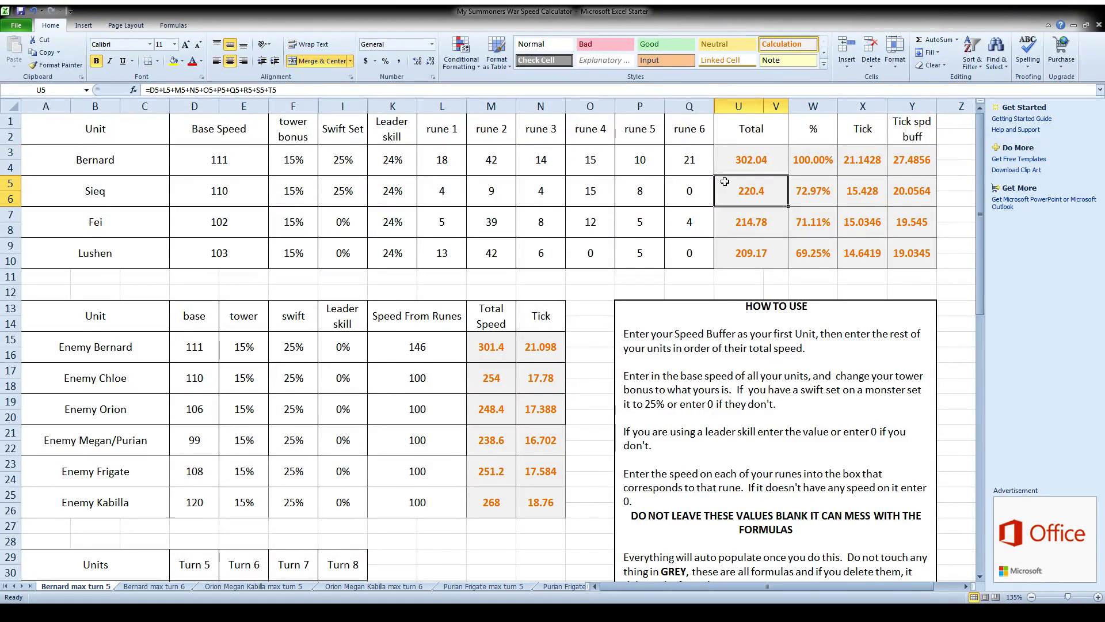
Compare Sieq's Turn 6 value with Enemy Bernard's, and inspect Enemy Bernard's Turn 5 formula.
scroll(416, 335, down, 3)
click(243, 486)
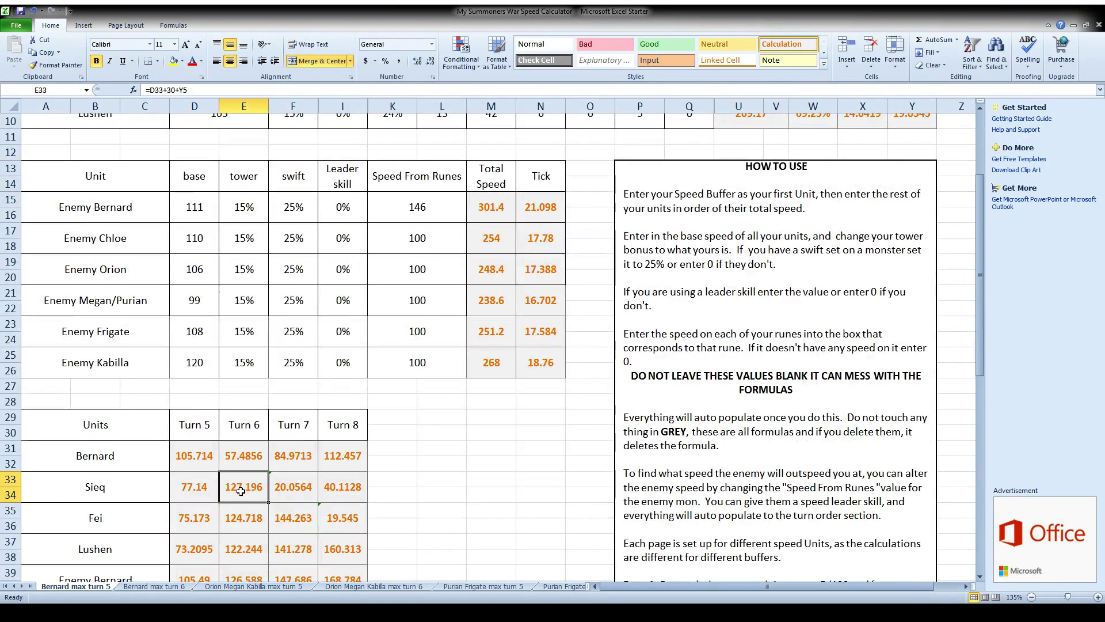
scroll(226, 467, down, 1)
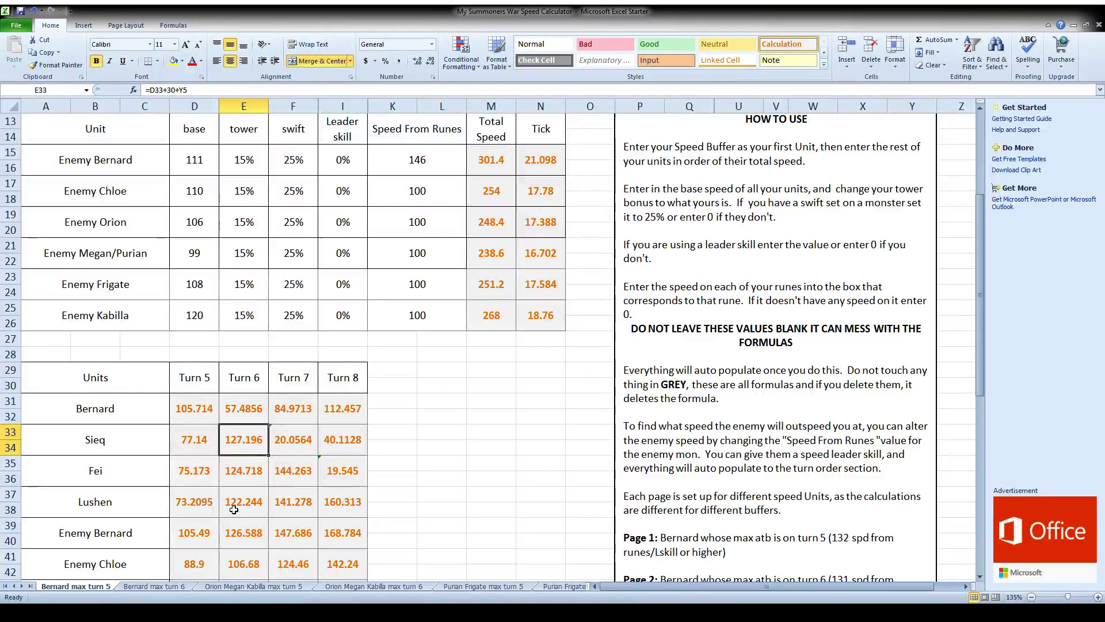
click(247, 533)
click(206, 528)
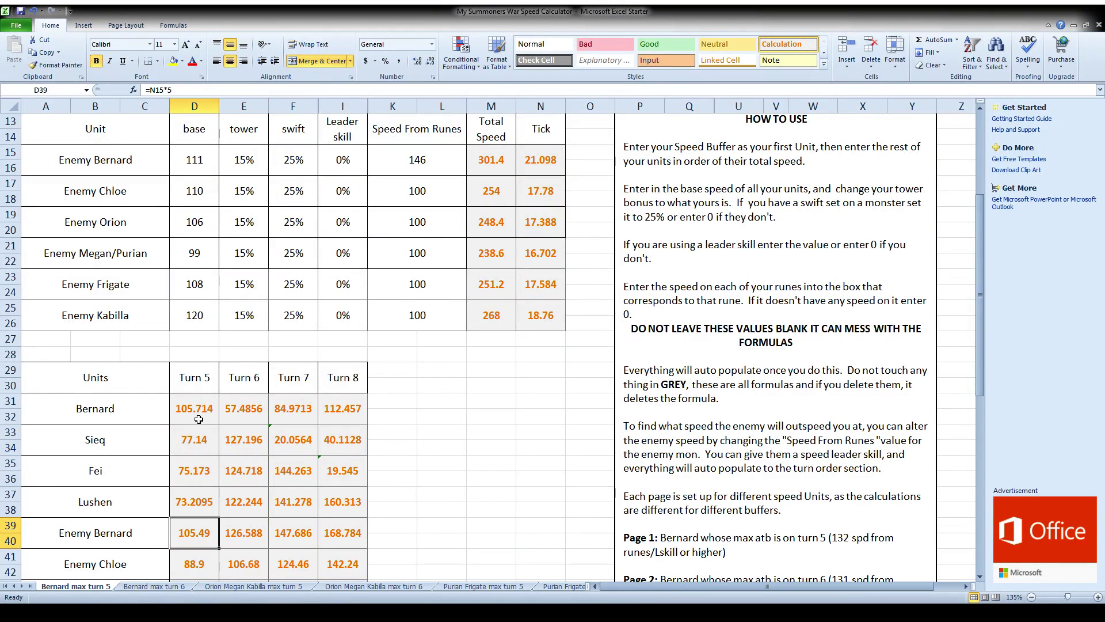
Check Bernard's Turn 5 value and set Enemy Bernard's Speed From Runes to 148.
click(198, 419)
scroll(445, 462, up, 3)
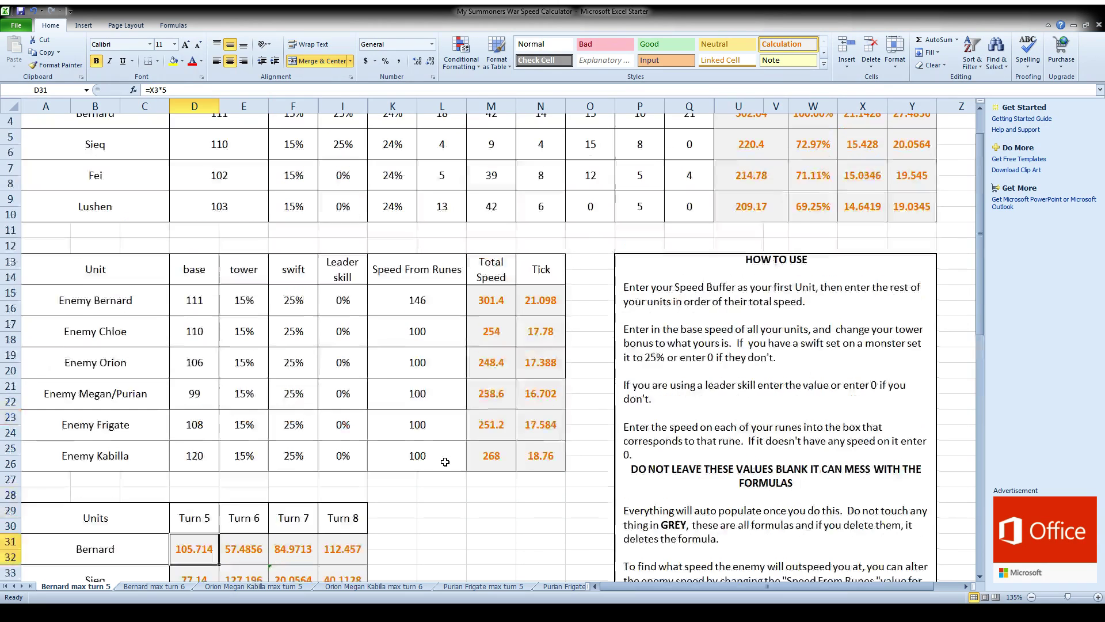
double_click(436, 301)
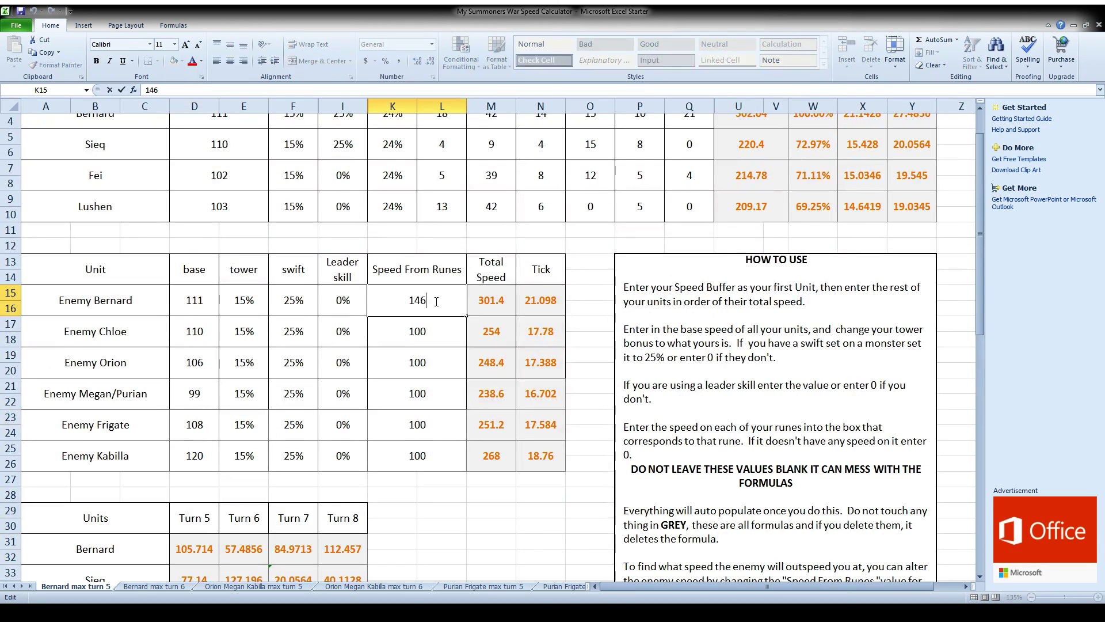
key(BackSpace)
text(8)
key(Return)
Compare Enemy Bernard's recalculated Turn 5 value with Bernard's in the turn order table.
scroll(270, 556, down, 2)
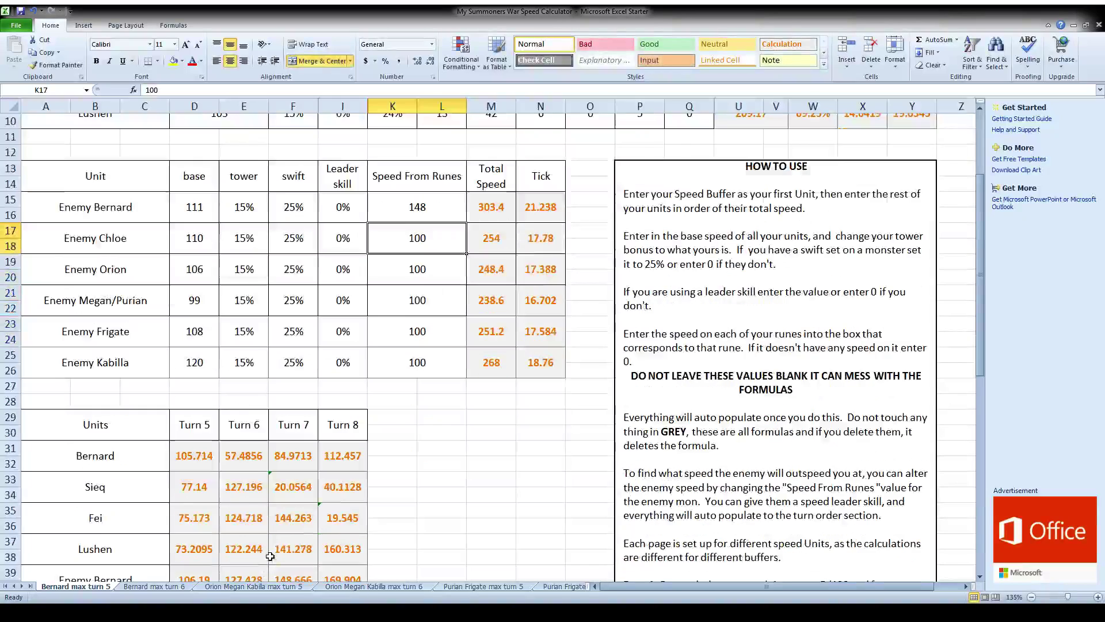
scroll(242, 547, down, 1)
click(192, 533)
click(207, 419)
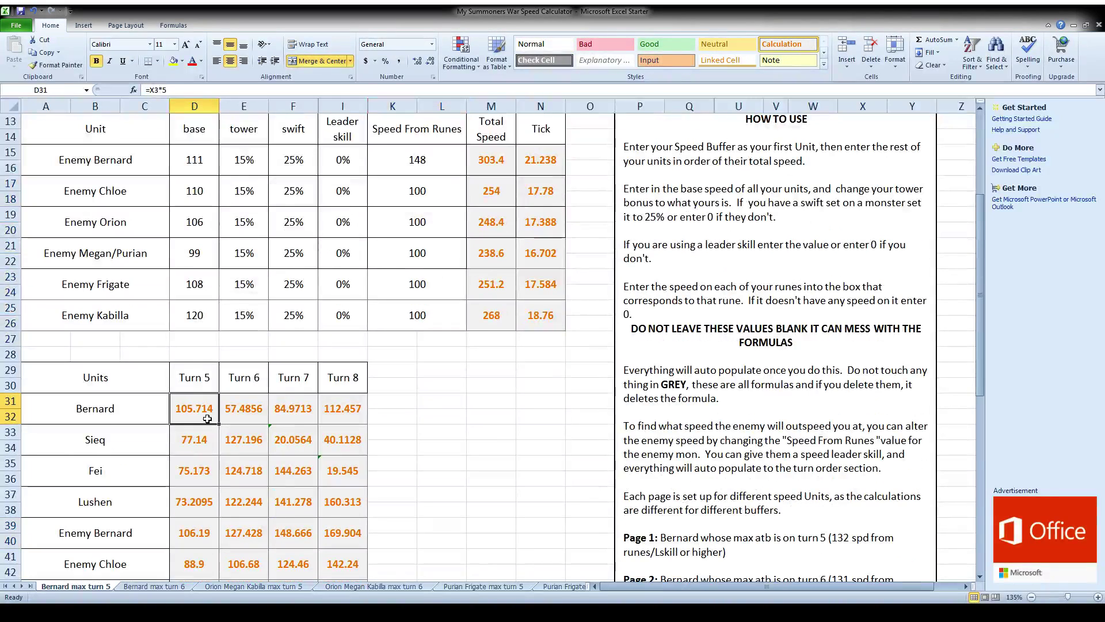
Reset Enemy Bernard's Speed From Runes to 100.
scroll(207, 418, up, 3)
click(451, 302)
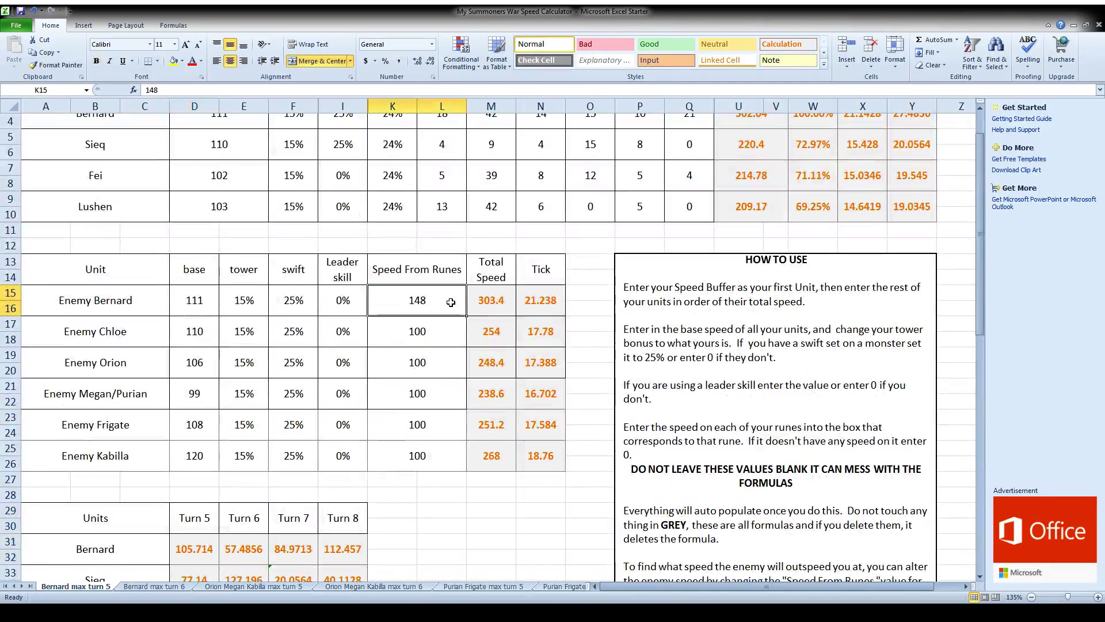
double_click(450, 302)
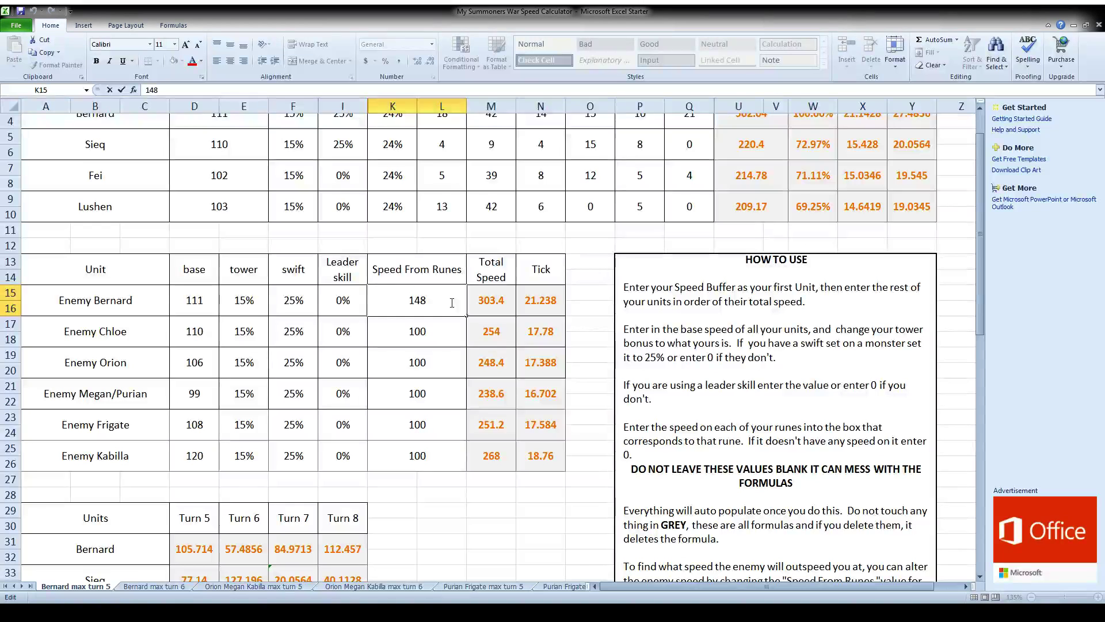
key(BackSpace)
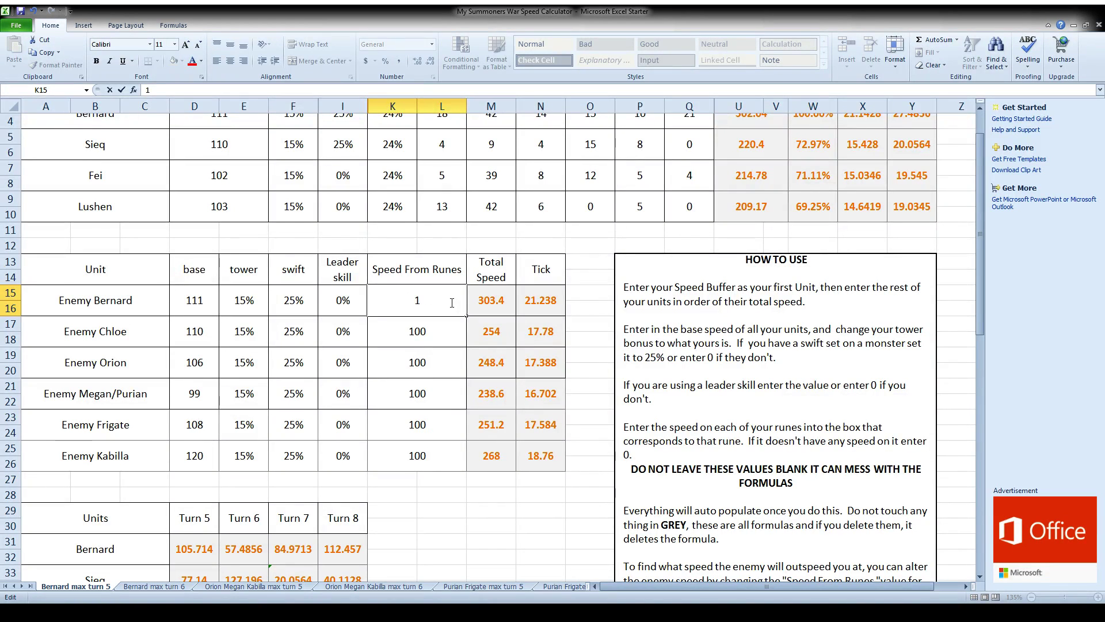
text(00)
key(Return)
Check Fei's Turn 7 value and Lushen's Turn 8 value in the turn order table.
scroll(494, 380, down, 3)
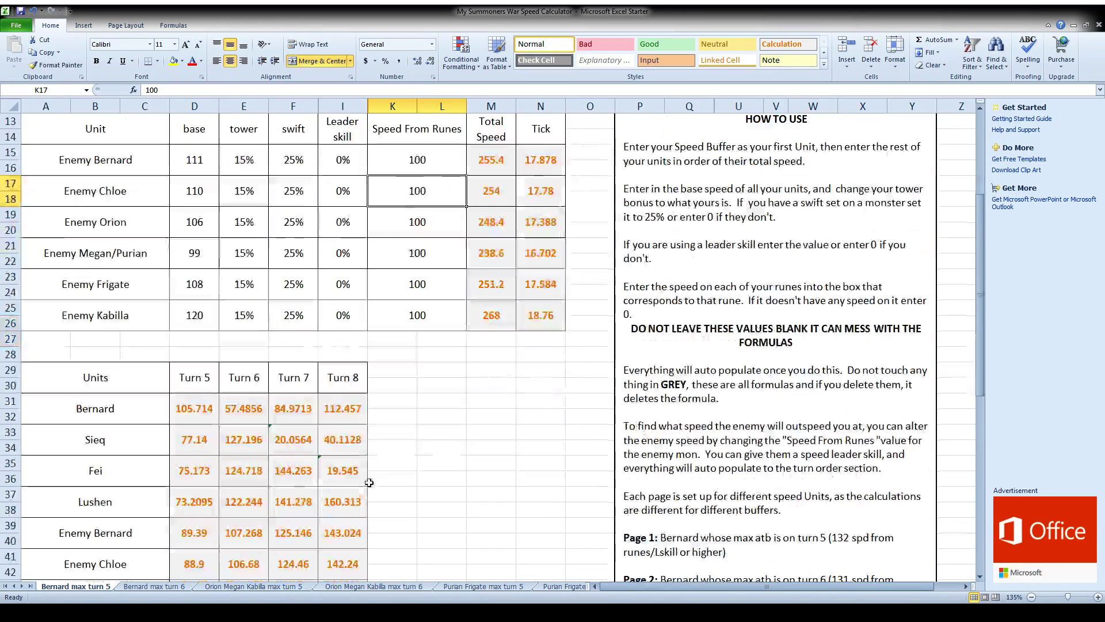
click(293, 466)
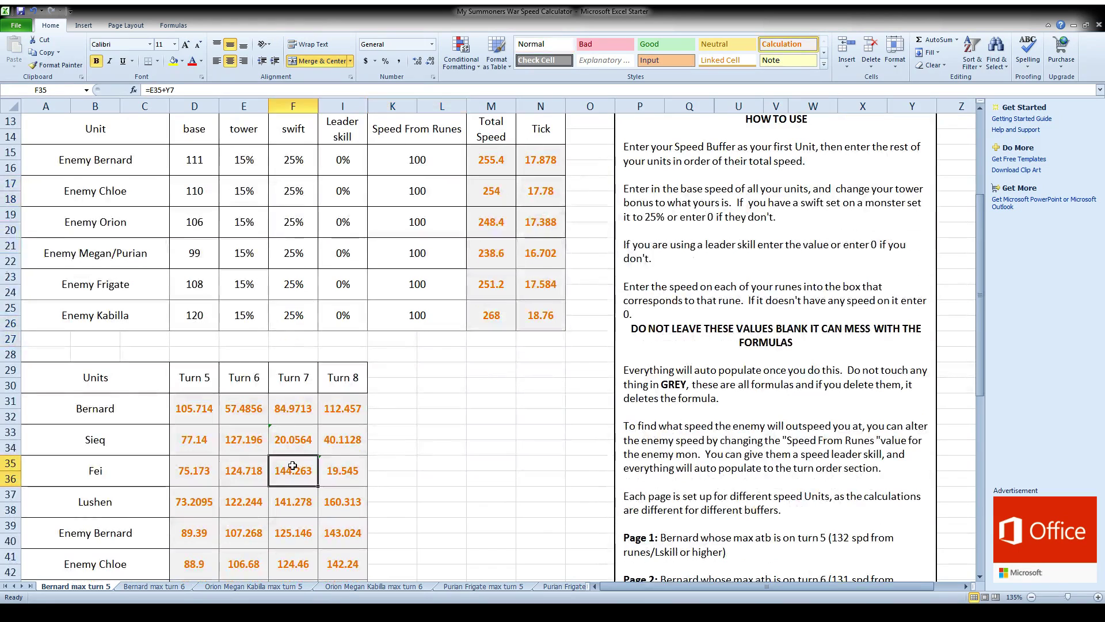
click(348, 506)
Review the Fei and Lushen entries and Sieq's Total speed in the unit table.
scroll(444, 504, up, 4)
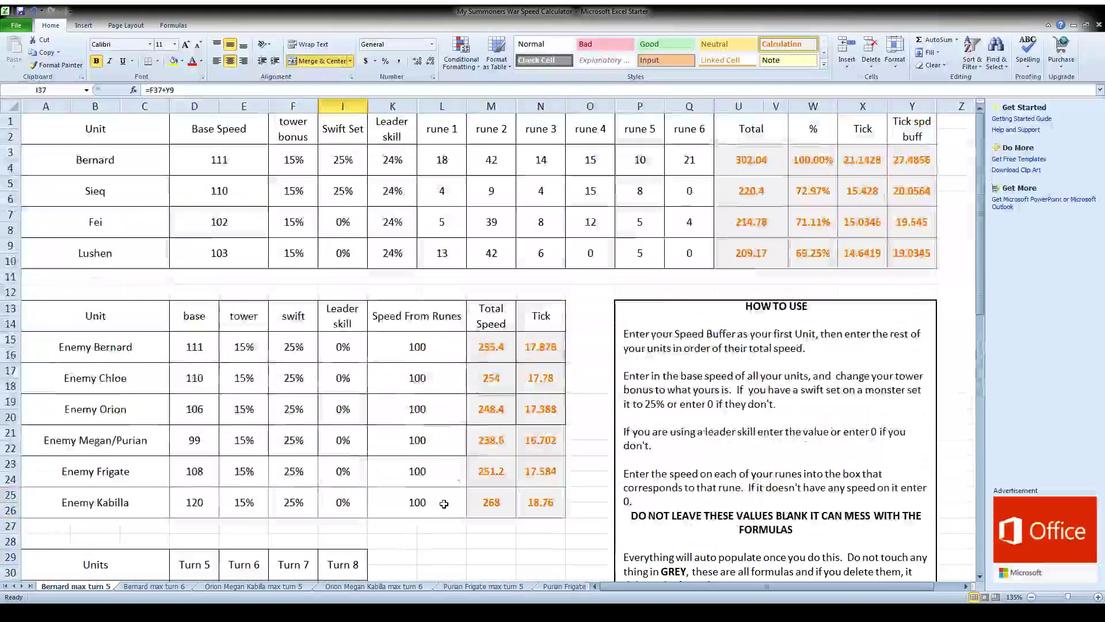
click(123, 230)
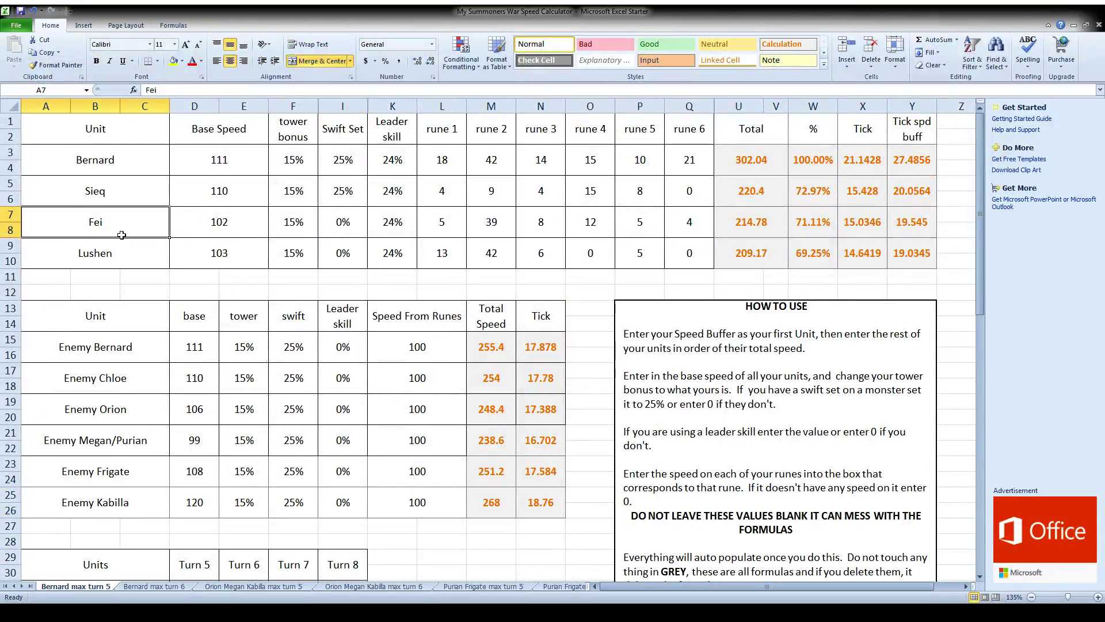
click(113, 259)
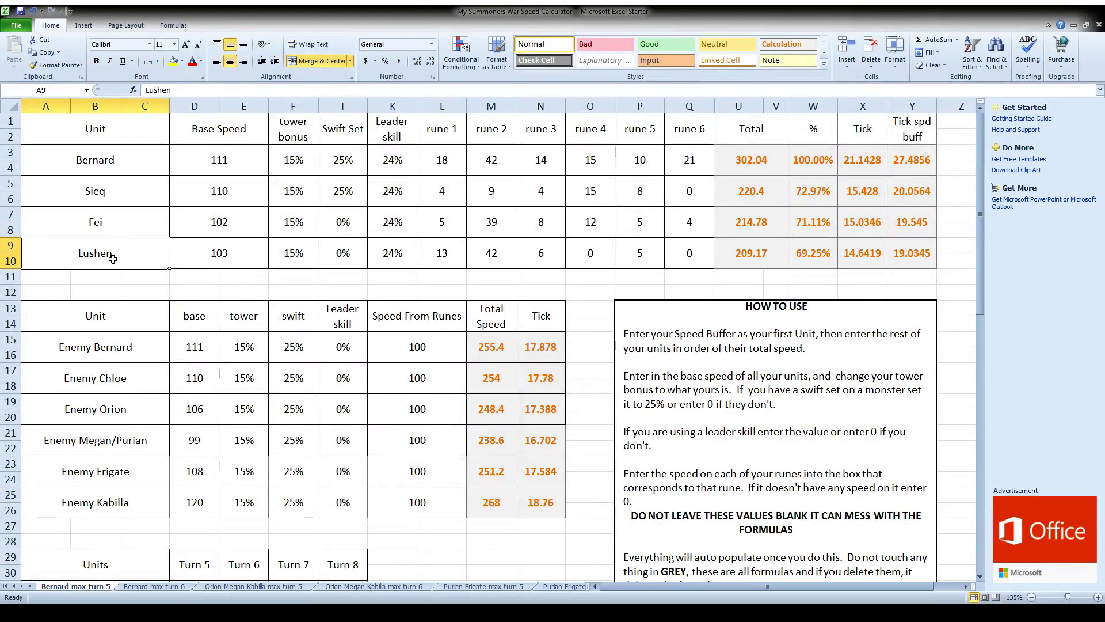
click(772, 192)
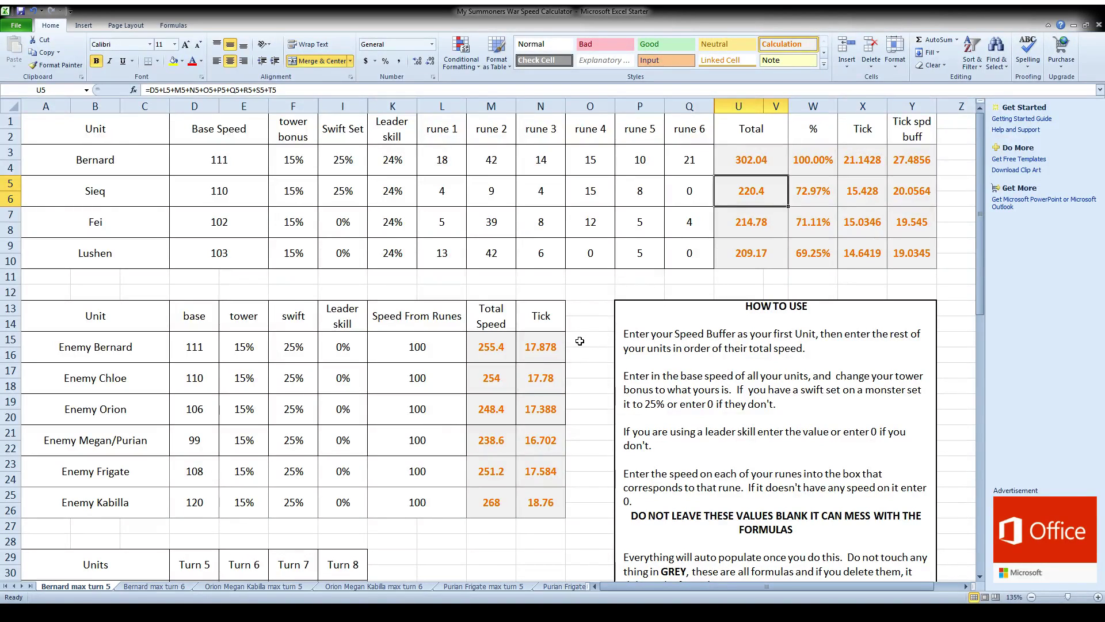
Clear Lushen's name, base speed and tower bonus from the fourth unit row.
click(105, 262)
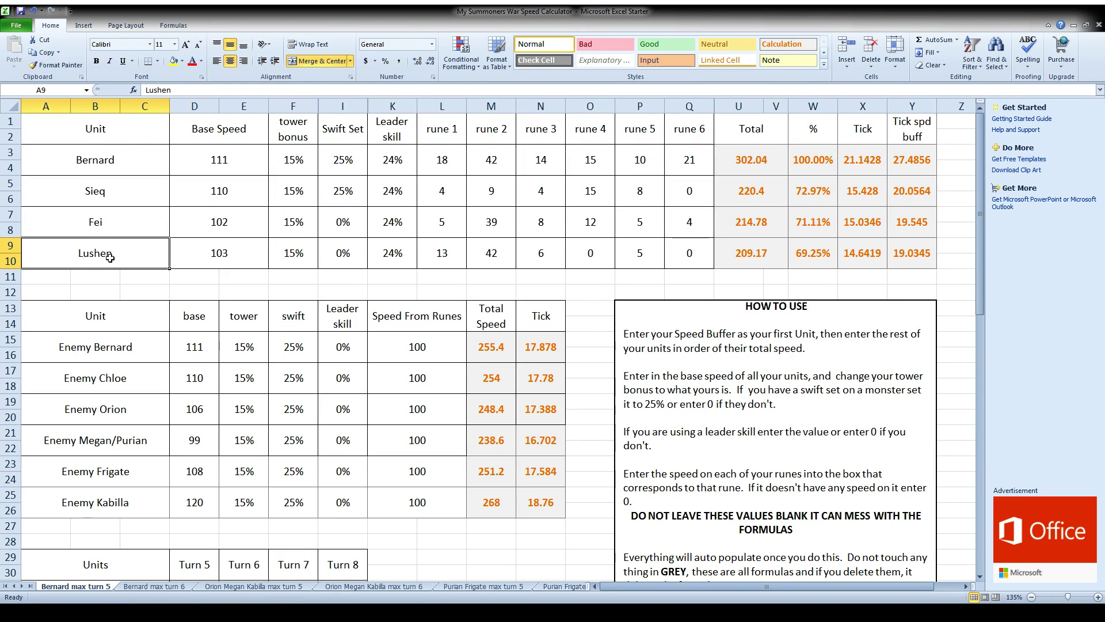
key(Delete)
key(Tab)
key(Delete)
key(Tab)
key(Delete)
key(Tab)
key(Tab)
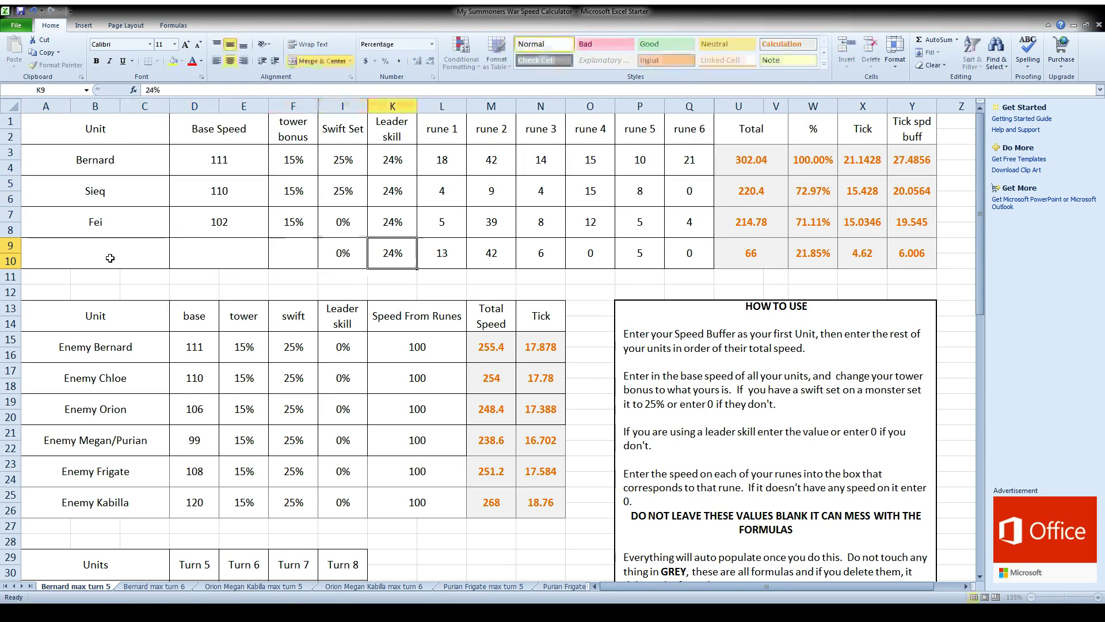
Clear the leader skill and the rune 1 to rune 6 values from the fourth unit row.
key(BackSpace)
key(Tab)
key(BackSpace)
key(Tab)
key(BackSpace)
key(Tab)
key(BackSpace)
key(Tab)
key(BackSpace)
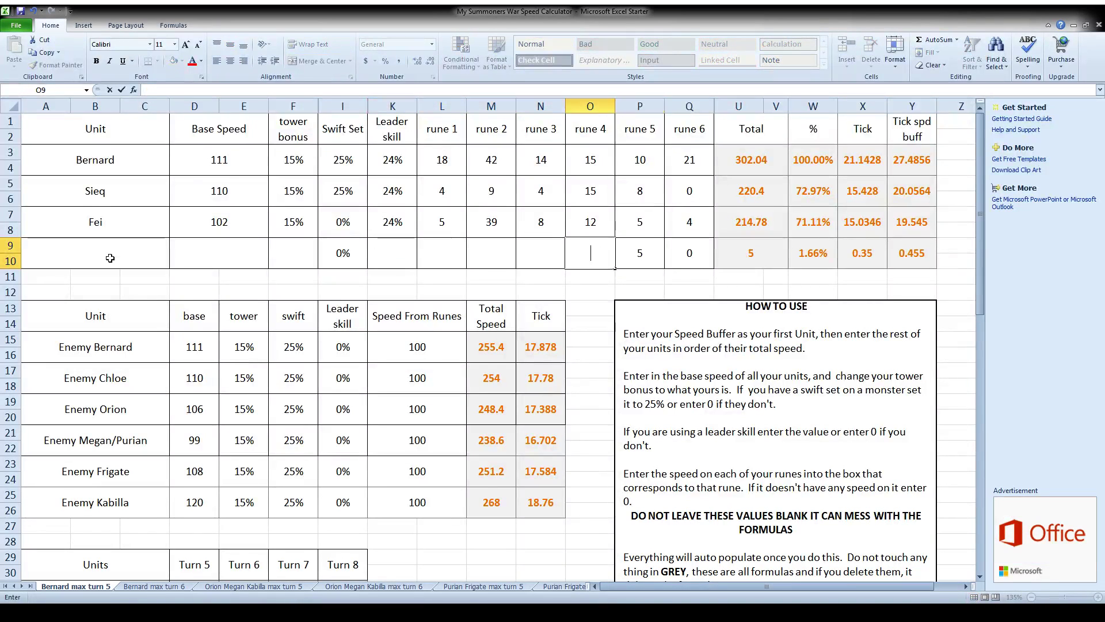
key(Tab)
key(BackSpace)
key(Tab)
key(BackSpace)
Clear the remaining Swift Set value from the fourth unit row.
click(110, 258)
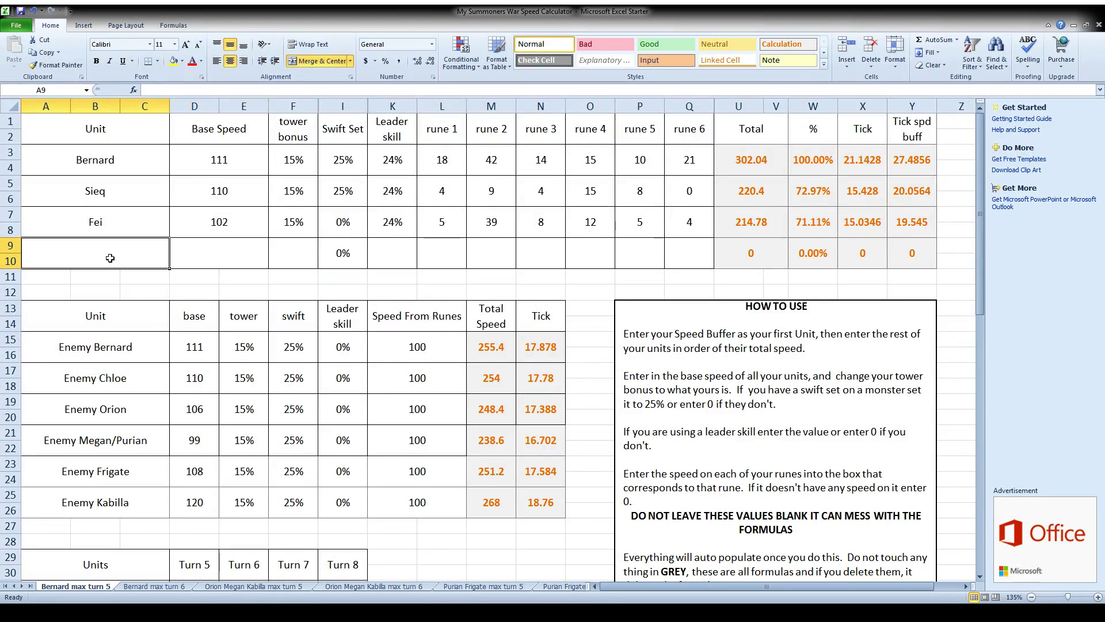
key(Tab)
key(Tab)
key(Tab)
key(BackSpace)
click(110, 257)
Replace Sieq with Galleon as the second unit and set its base speed to 108.
key(Up)
key(Up)
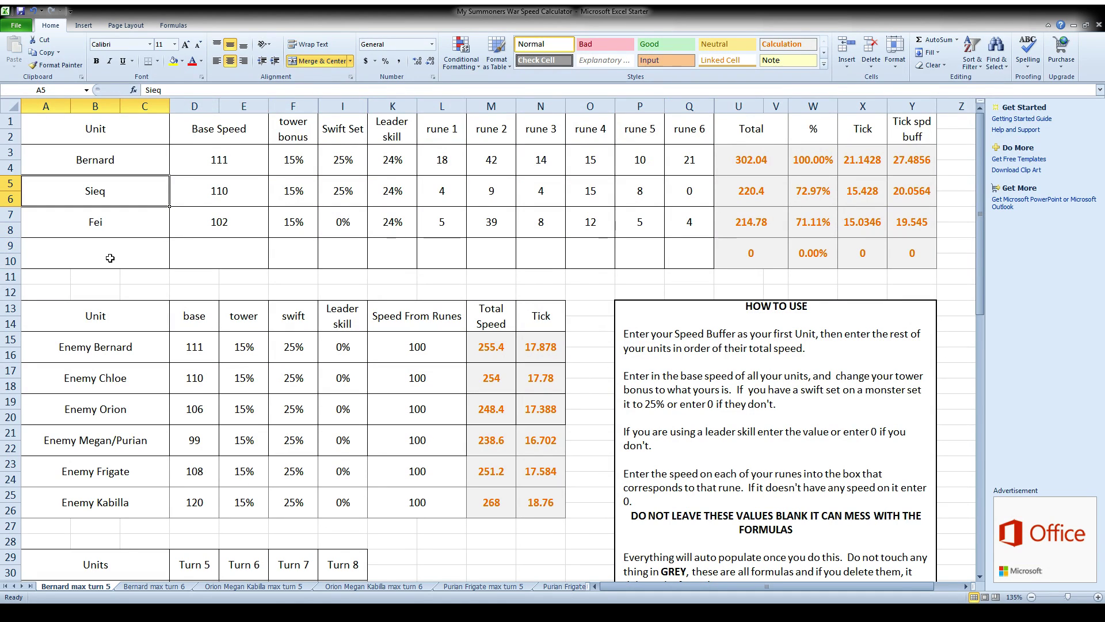
text(Galleon)
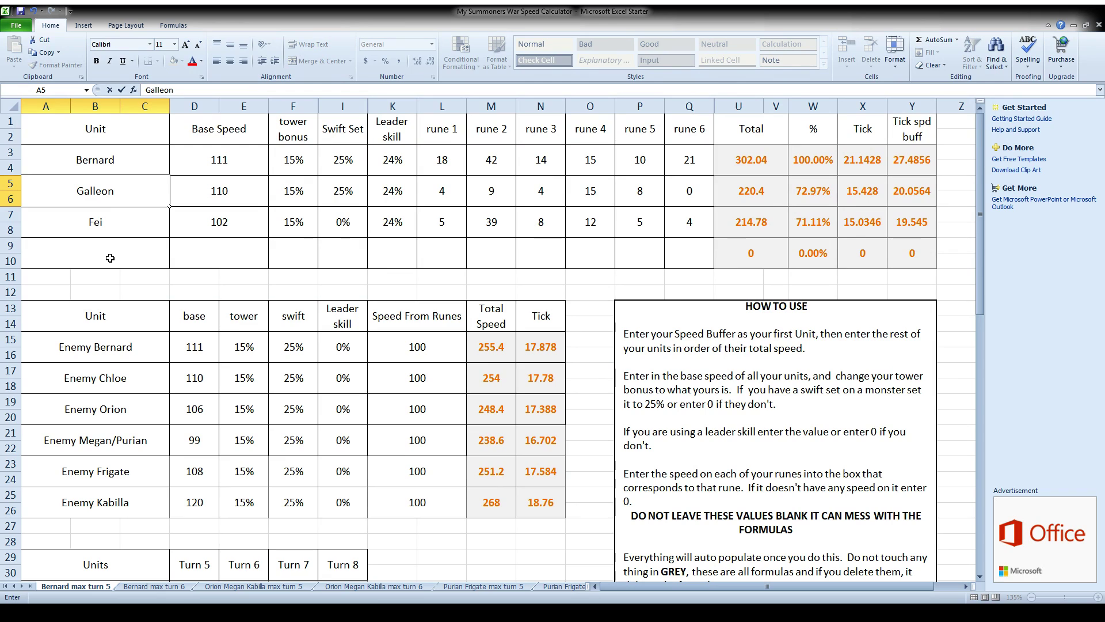
key(Tab)
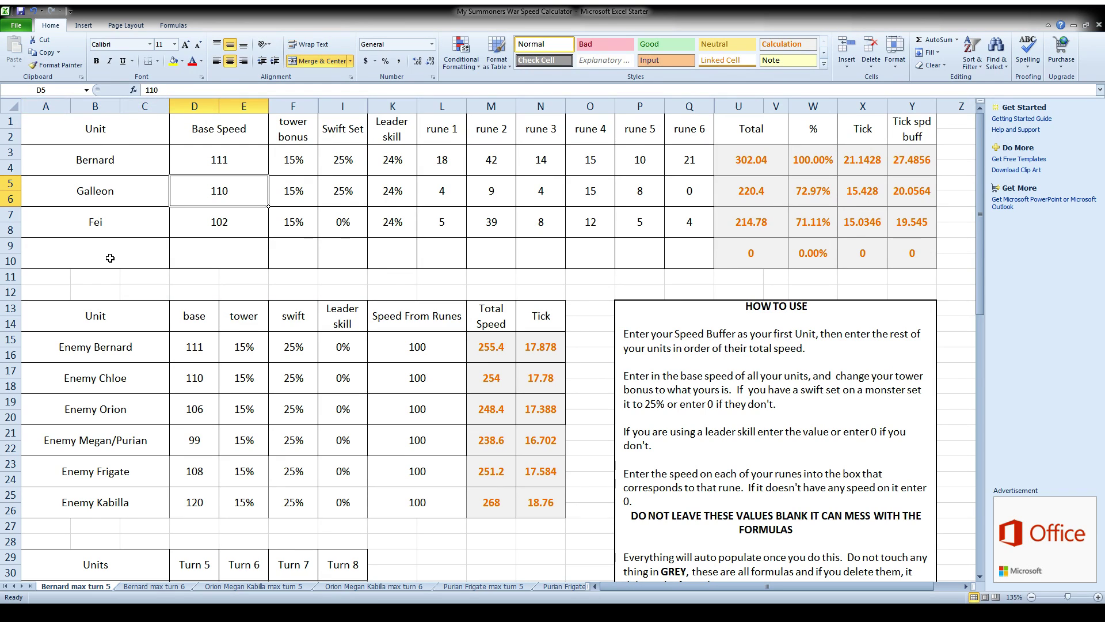
text(108)
key(Return)
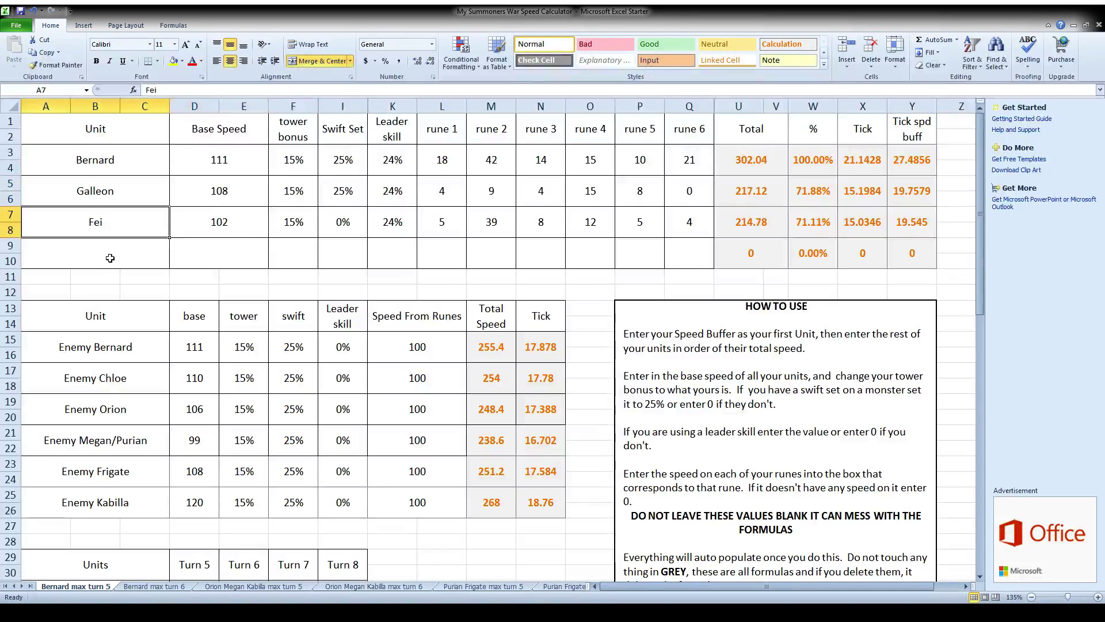
Set Galleon's Swift Set bonus to 0%.
key(Up)
key(Right)
key(Right)
key(Right)
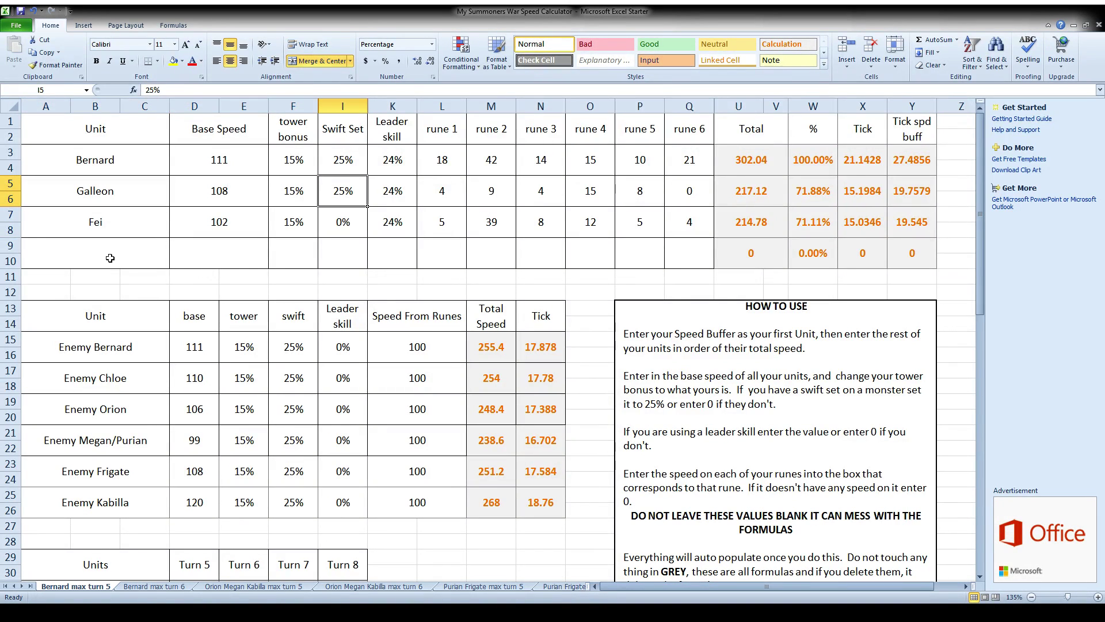
text(0)
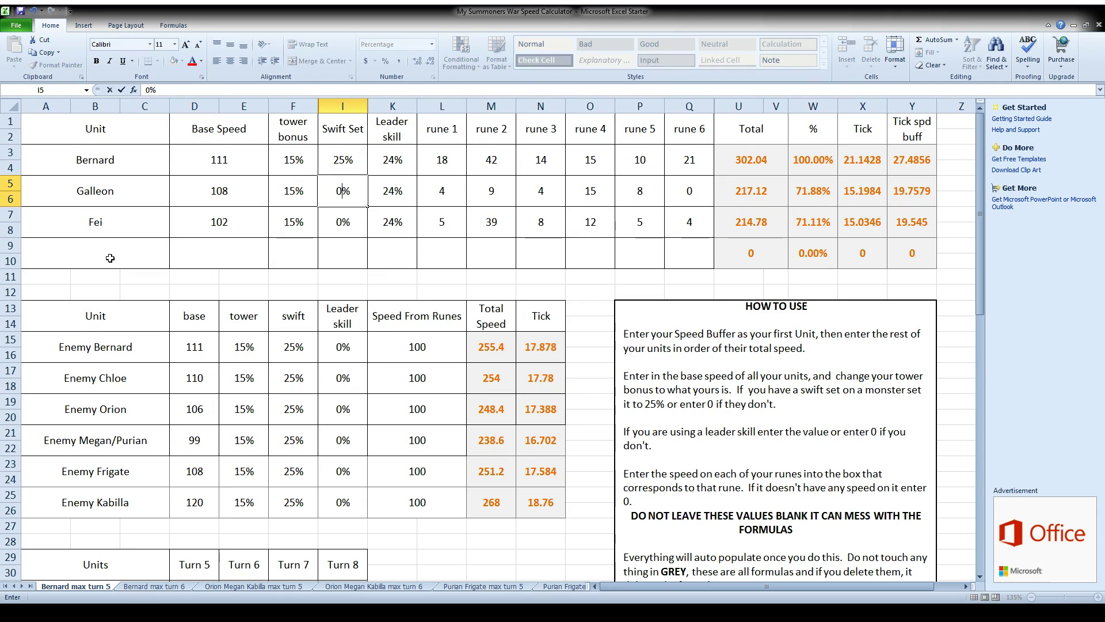
key(Return)
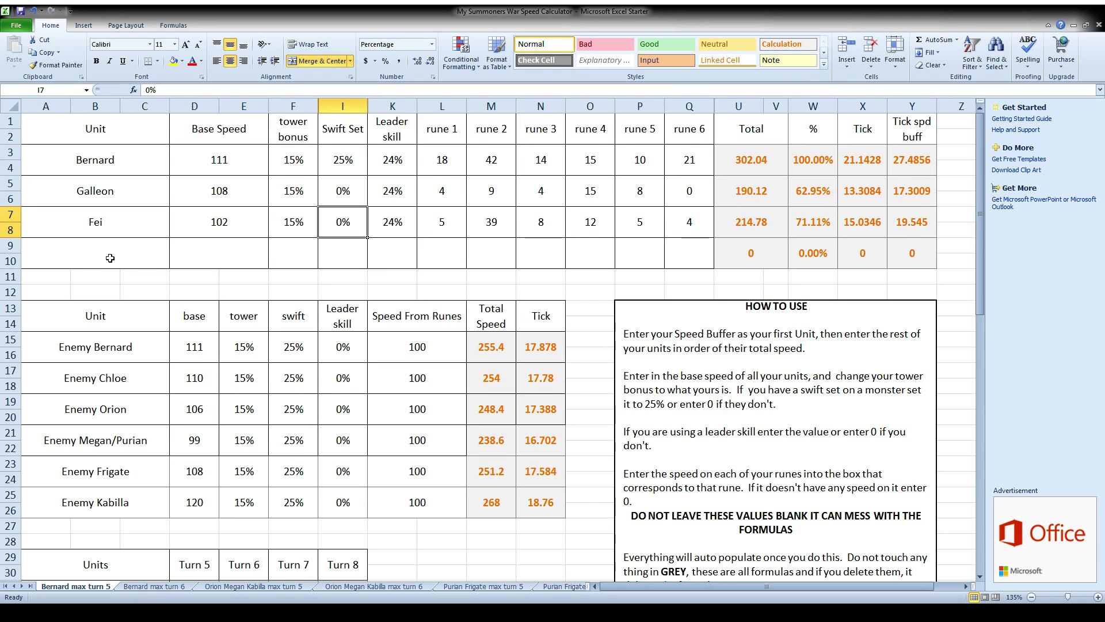
Set Galleon's rune 1 speed to 5, rune 2 to 42 and rune 3 to 9.
key(Up)
key(Right)
key(Right)
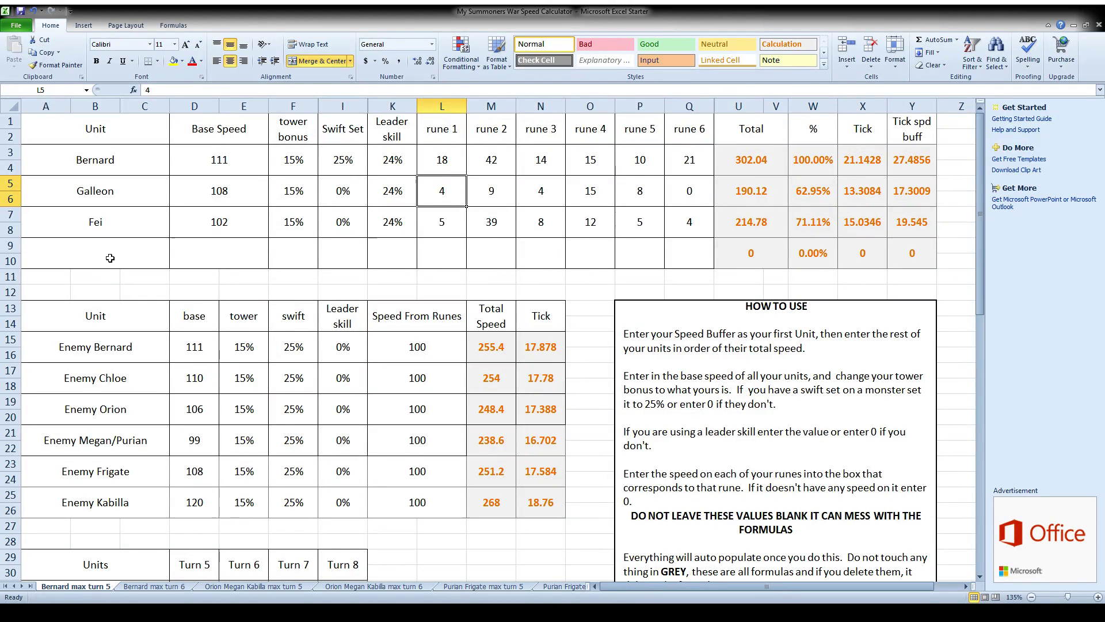
text(5)
key(Right)
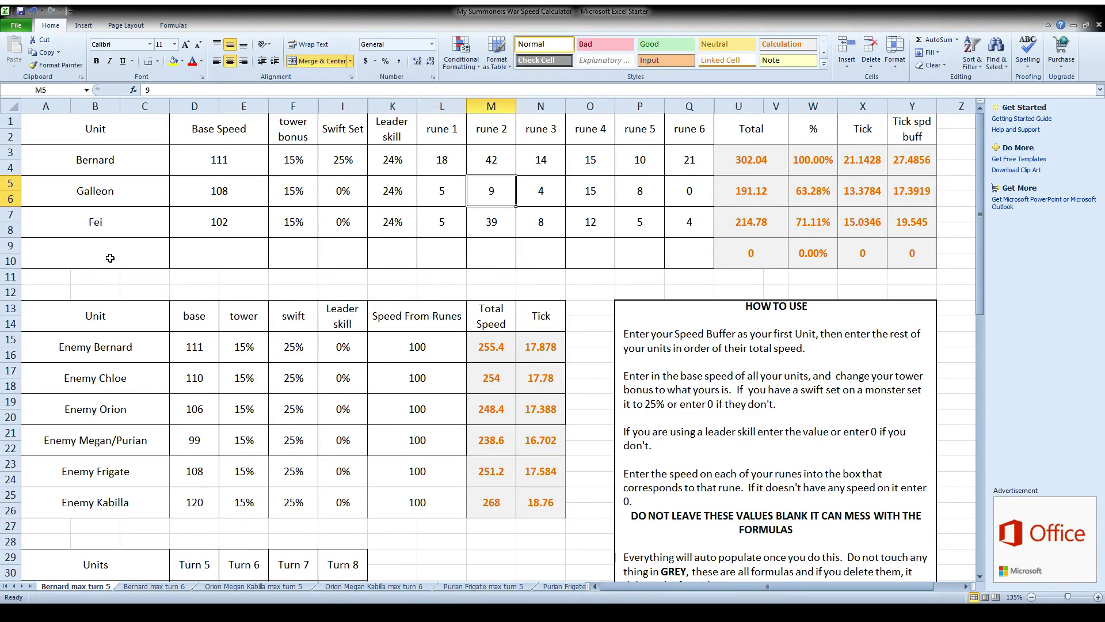
text(42)
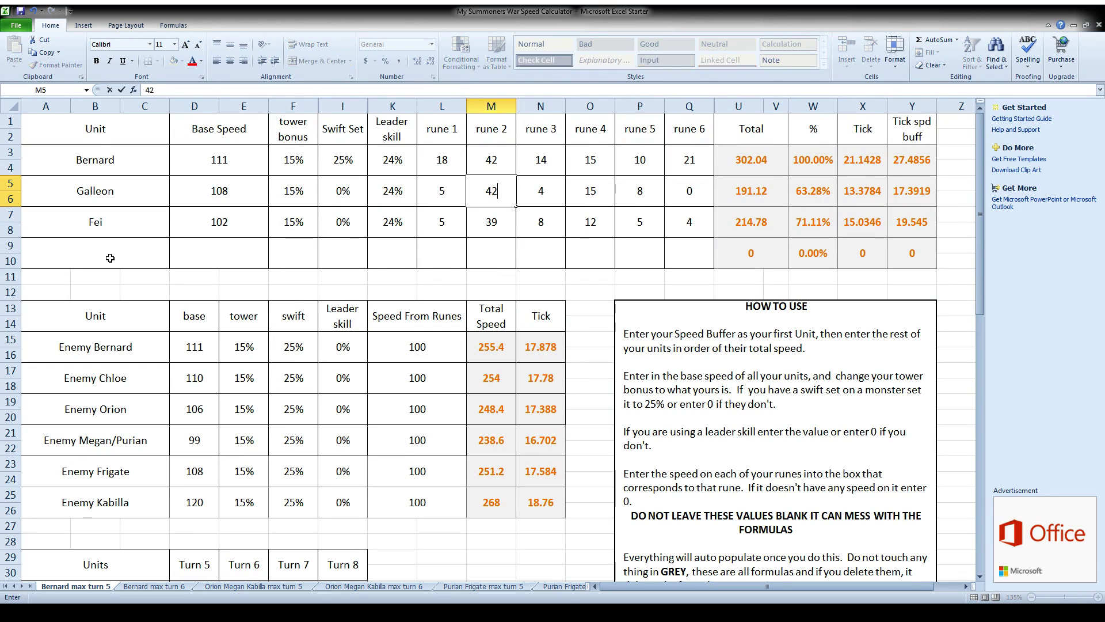
key(Right)
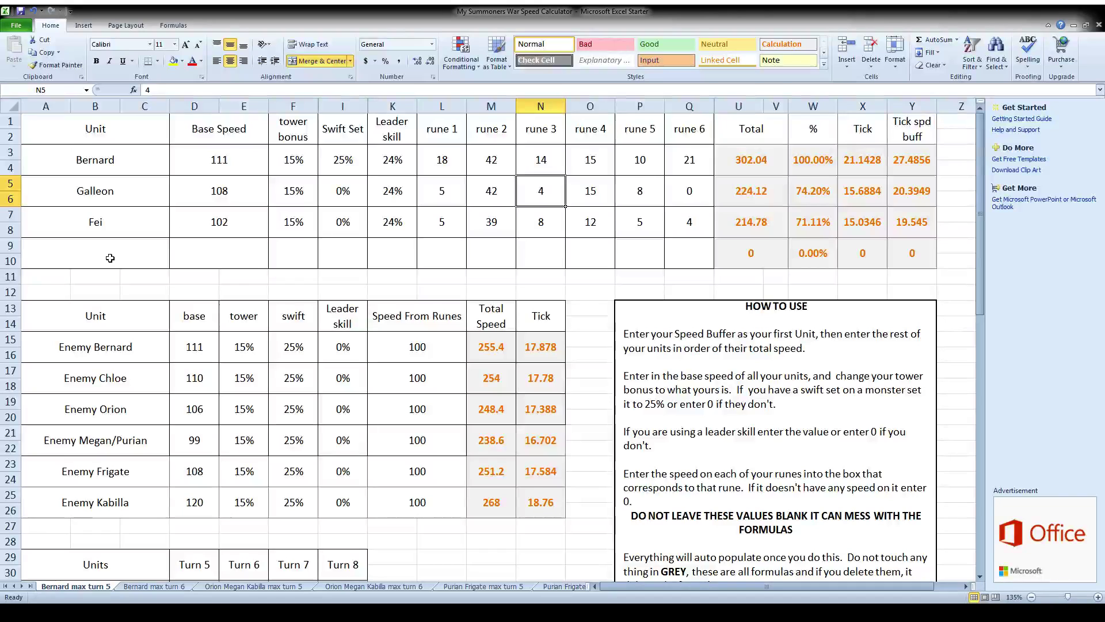
text(9)
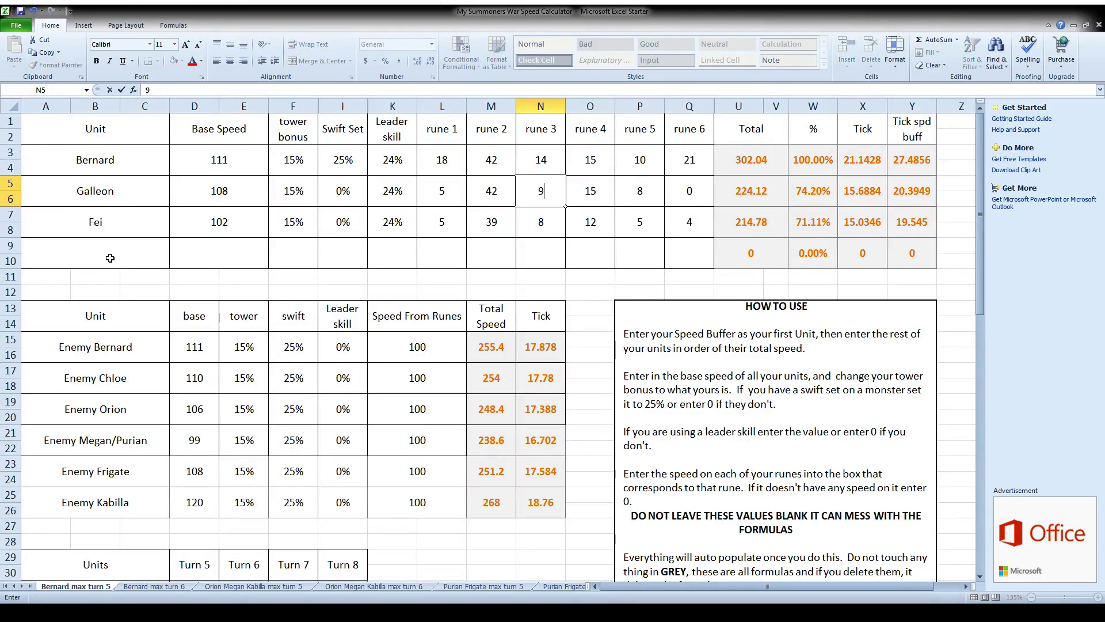
key(Tab)
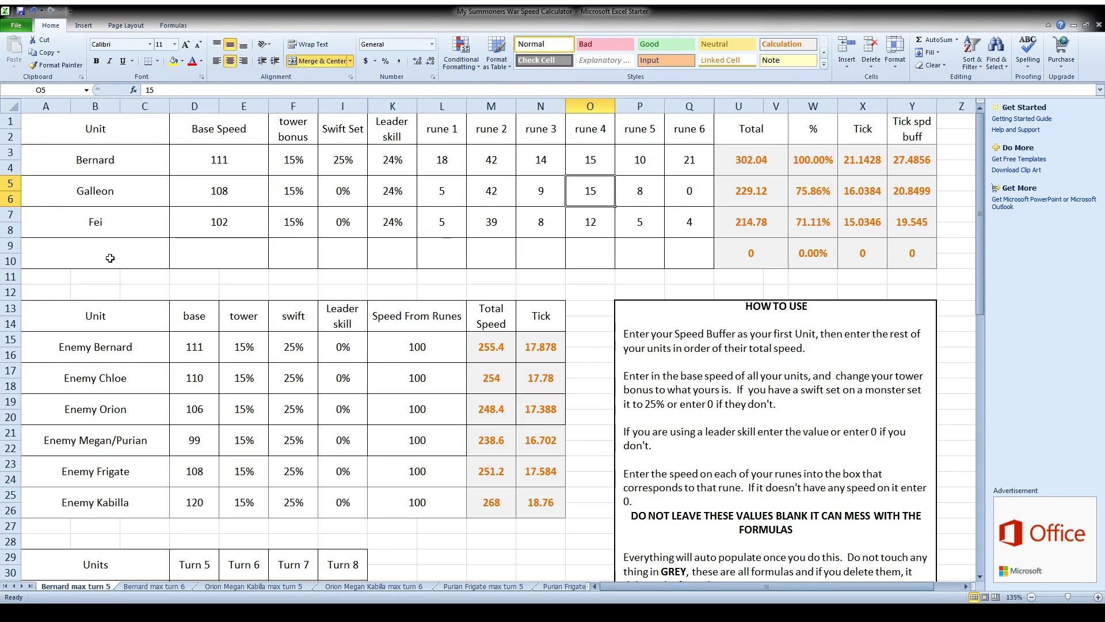
Set Galleon's rune 4 speed to 0 and rune 5 speed to 13.
text(0)
key(Tab)
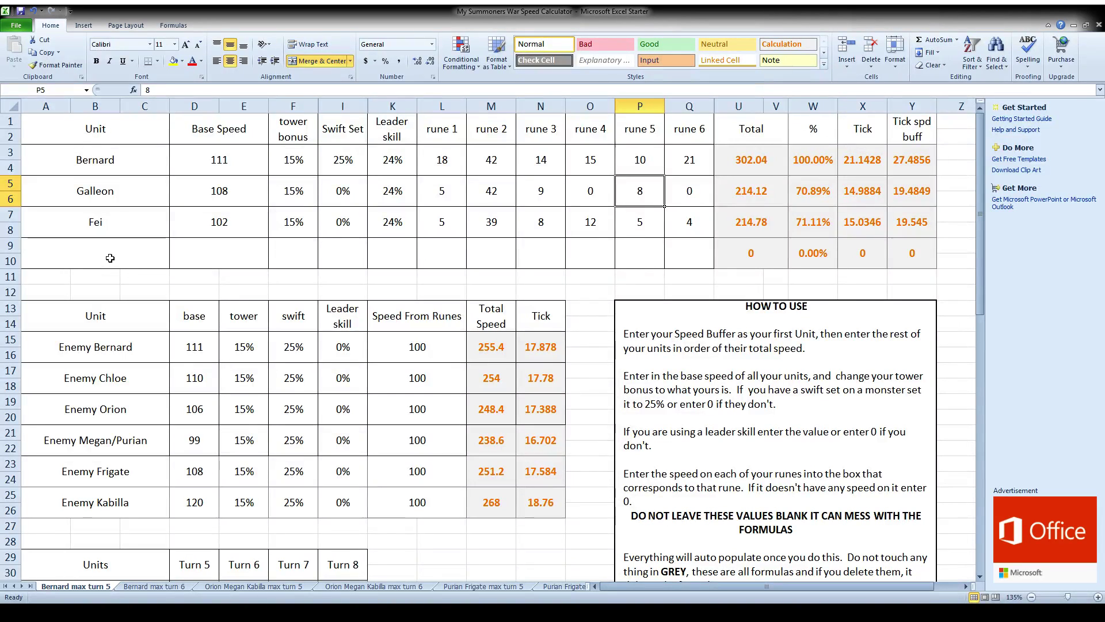
text(13)
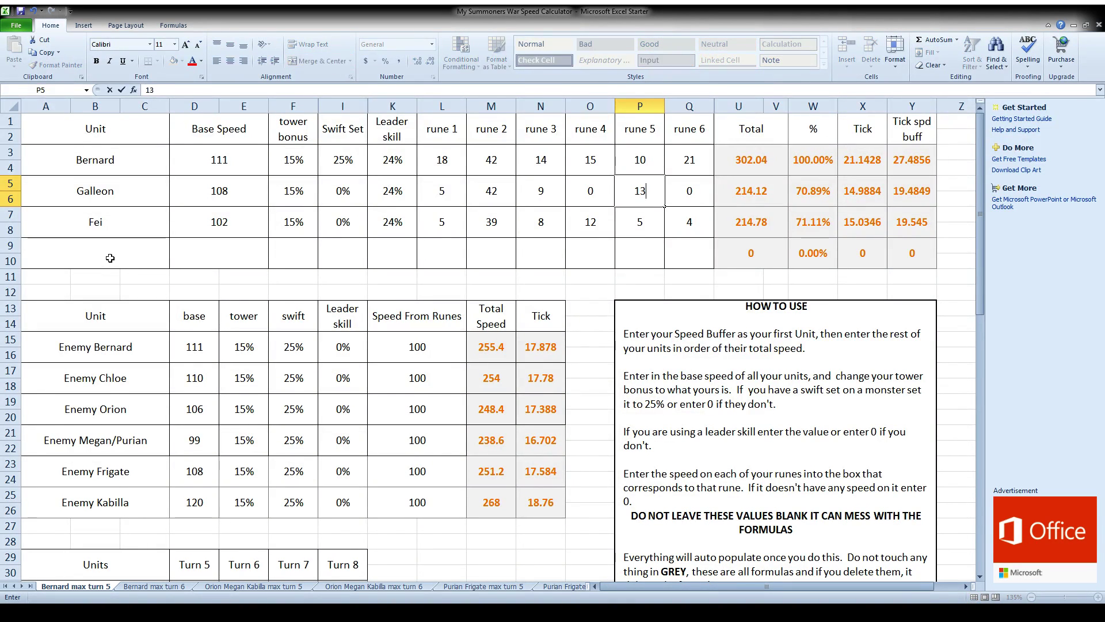
key(Tab)
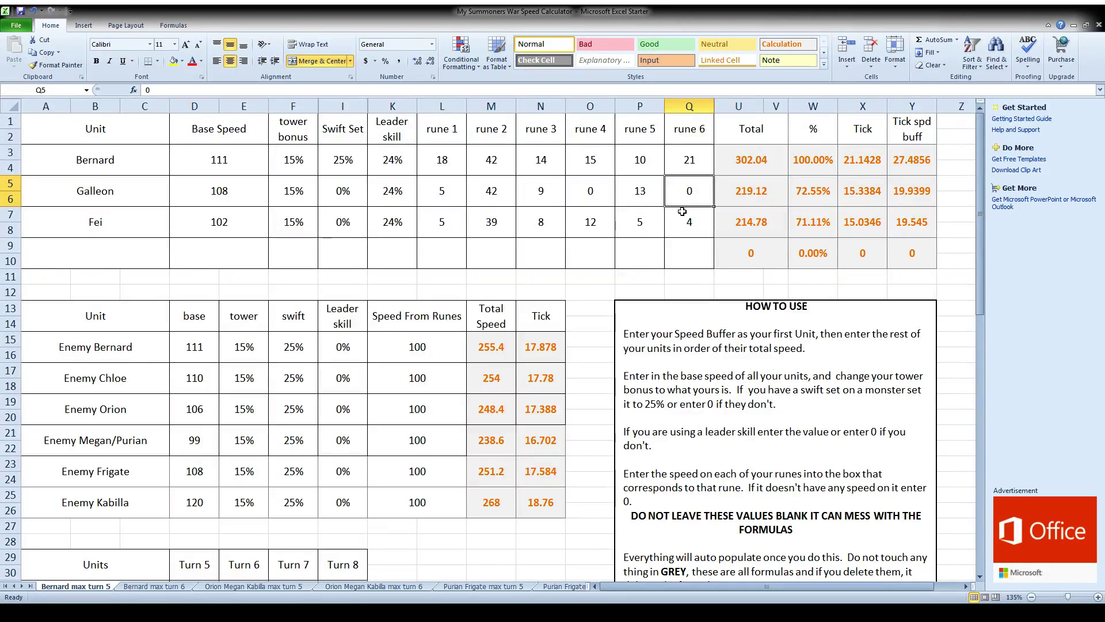
Replace Fei with Theo as the third unit and set its base speed to 100.
click(113, 224)
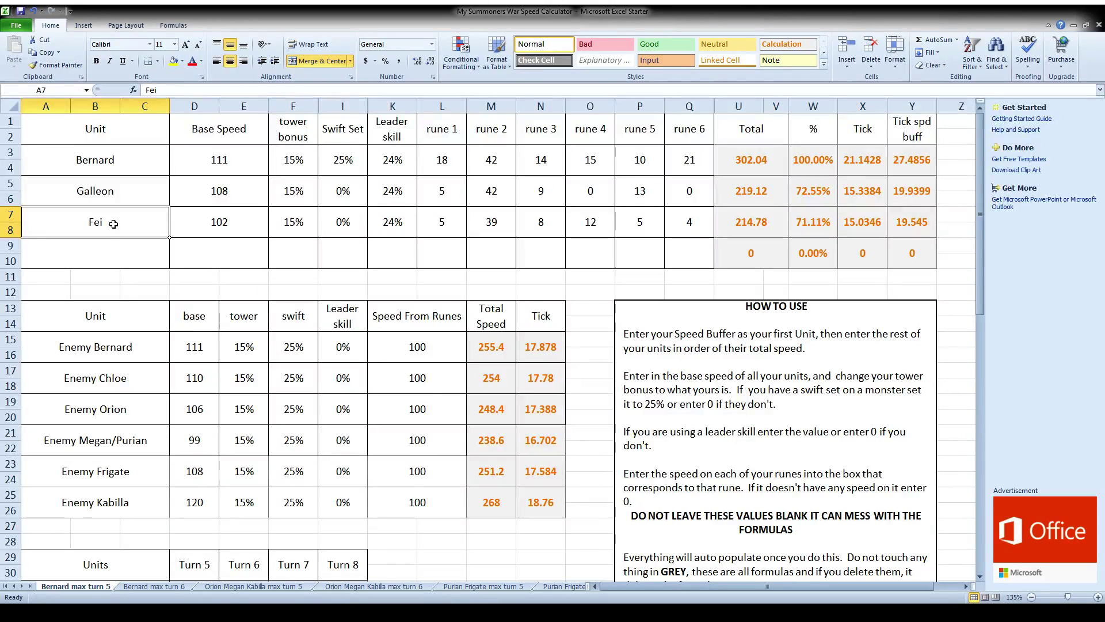
text(Th)
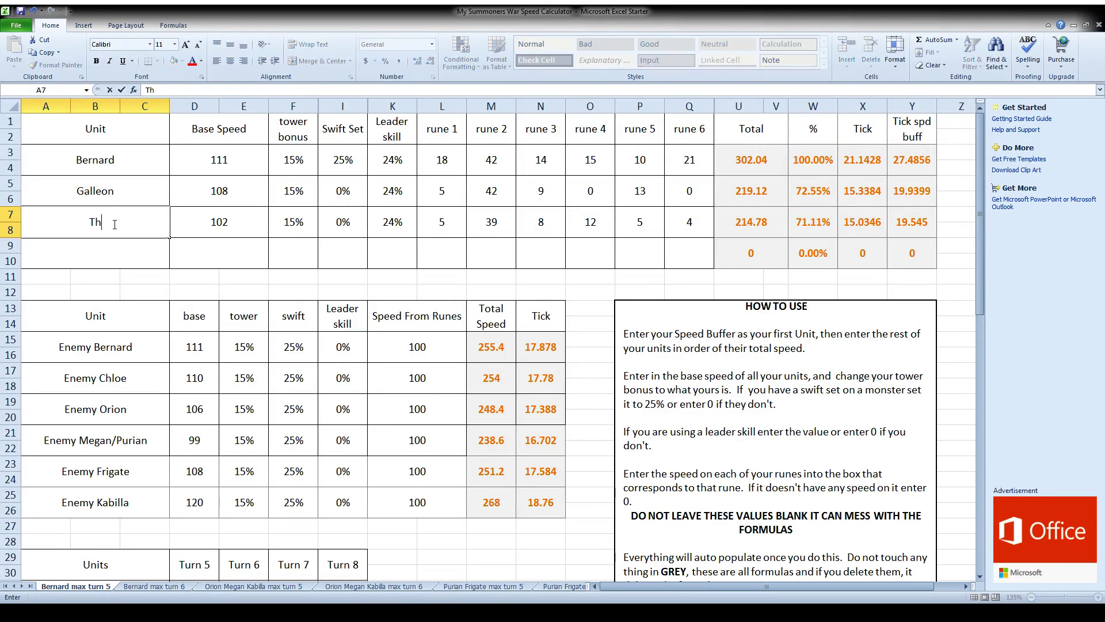
text(eo)
key(Tab)
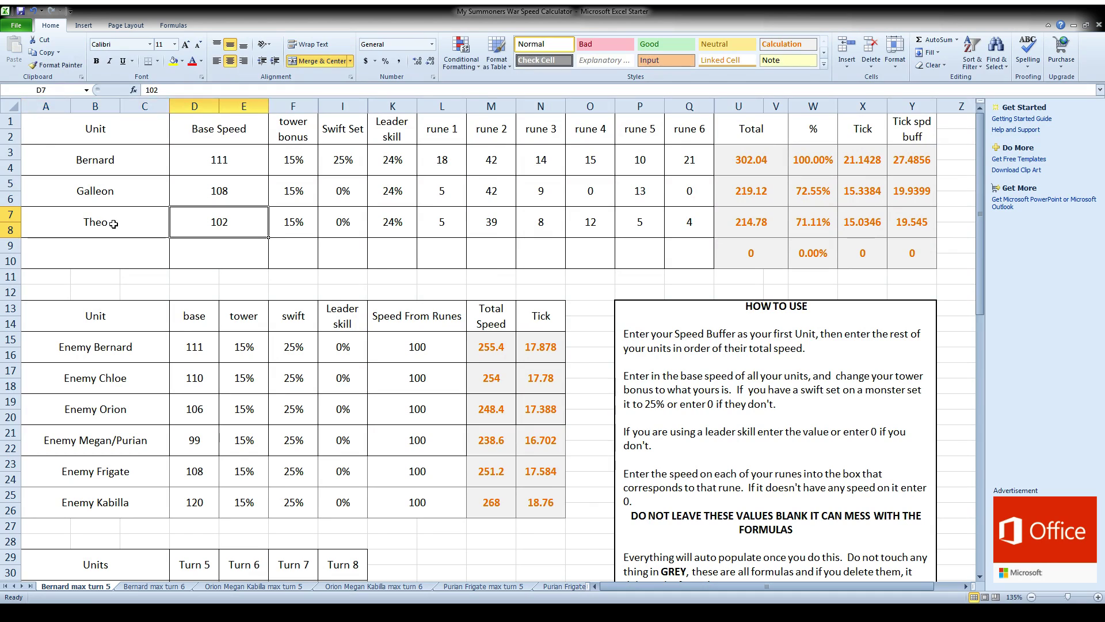
text(100)
key(Tab)
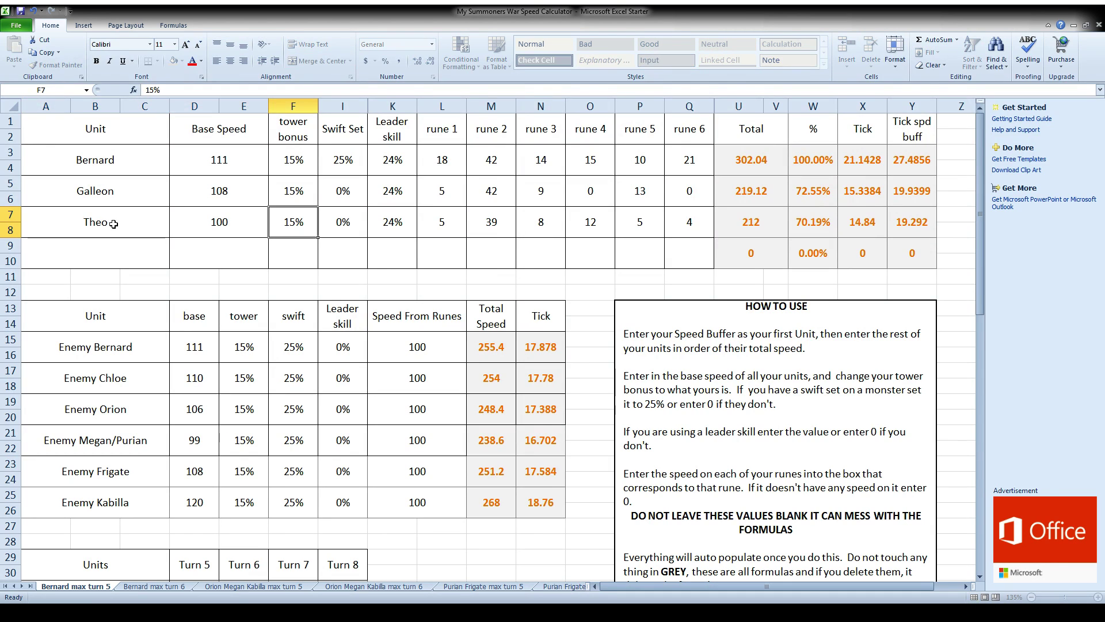
Set Theo's rune 1 speed to 0 and rune 3 speed to 5, keeping the bonuses and rune 2 as they are.
key(Tab)
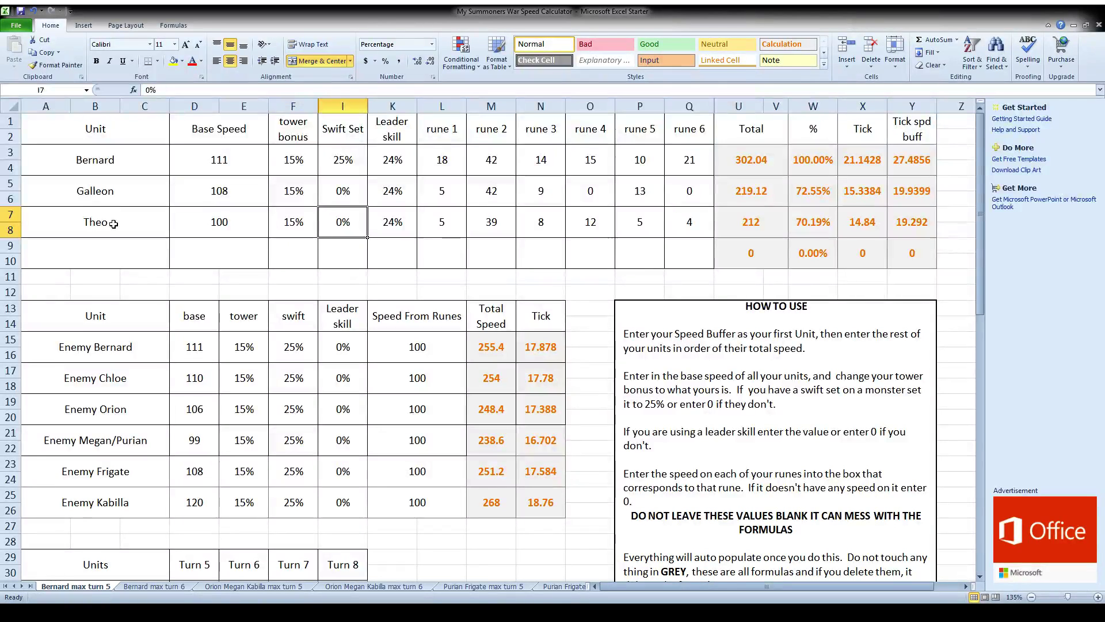
key(Tab)
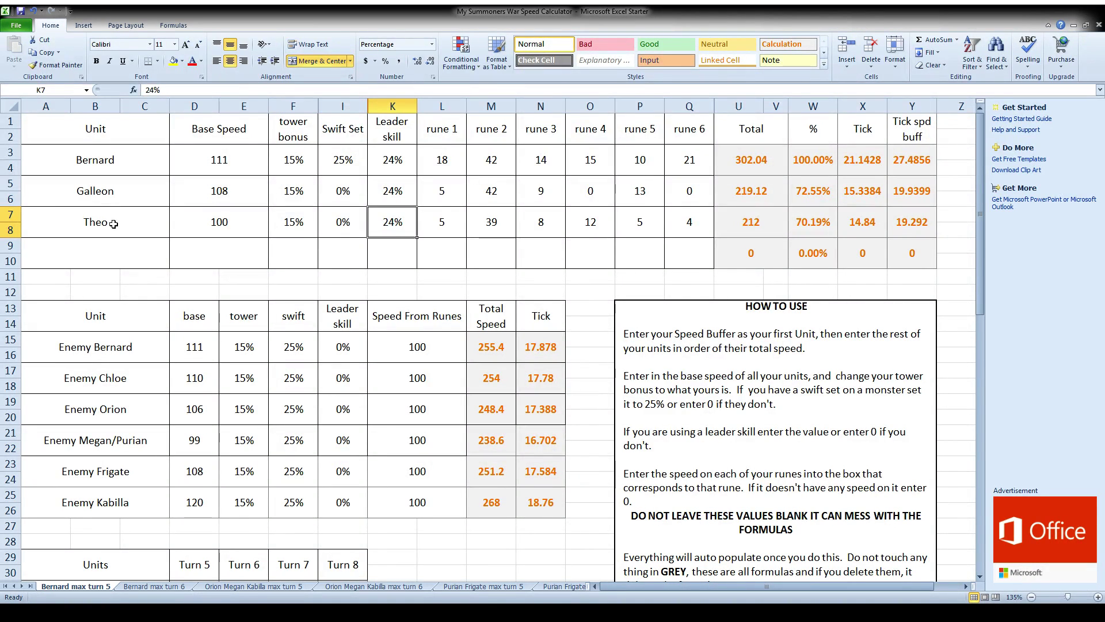
key(Tab)
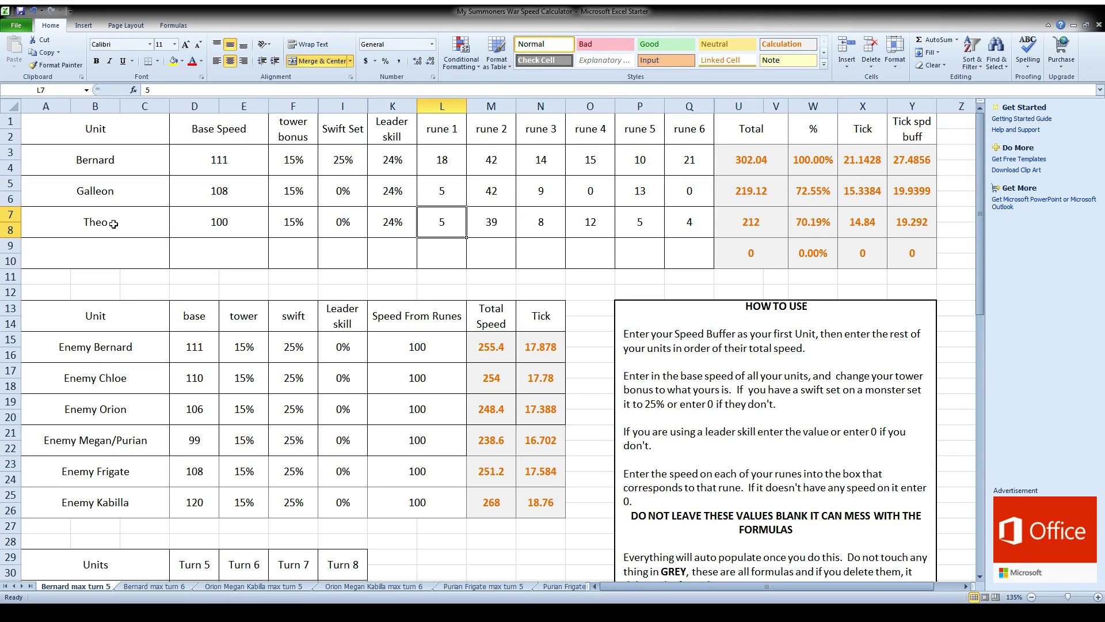
text(0)
key(Tab)
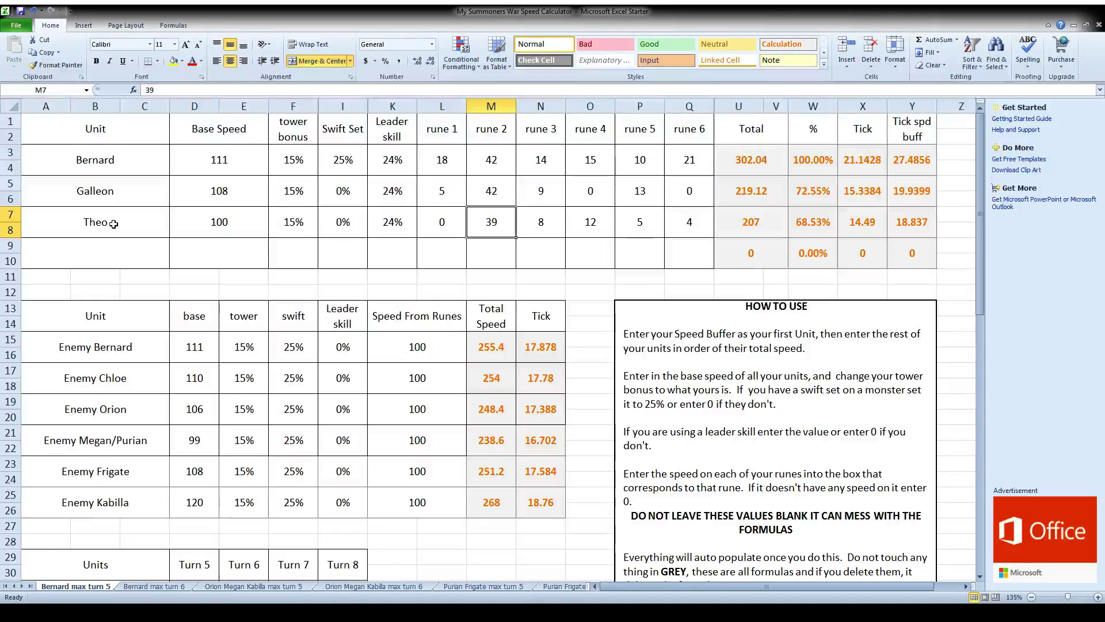
key(Tab)
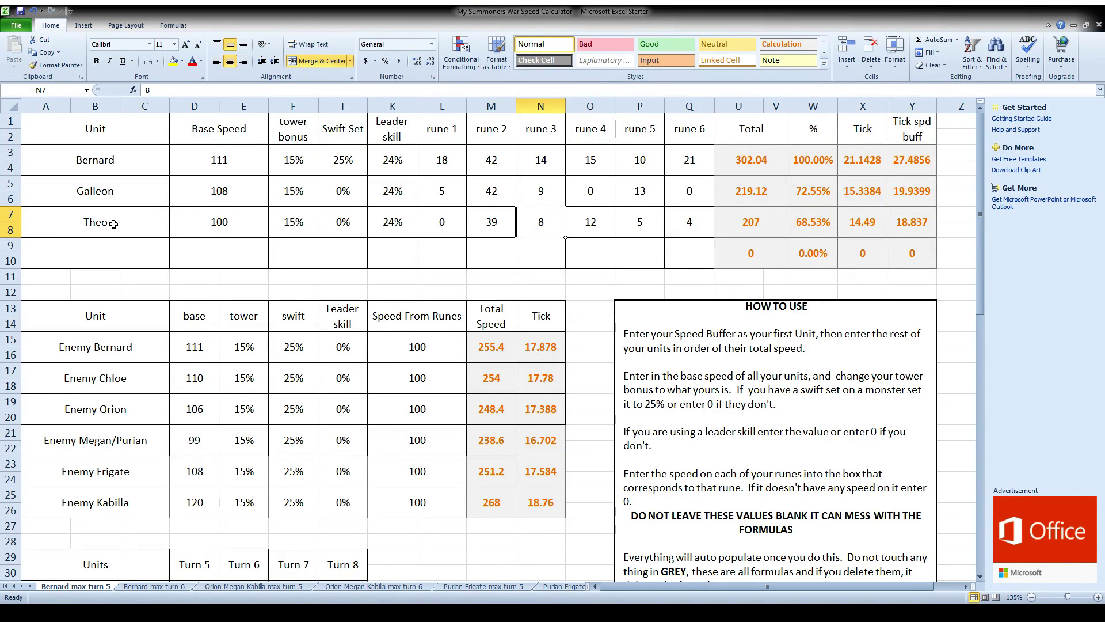
text(5)
key(Tab)
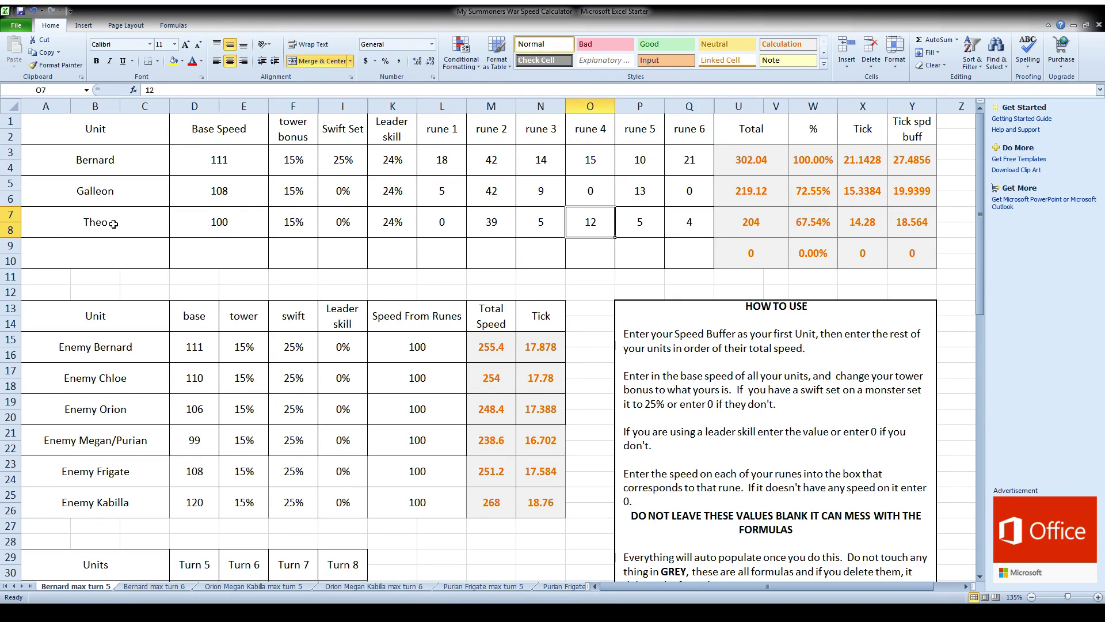
Set Theo's rune 4 speed to 5, rune 5 to 9 and rune 6 to 17.
text(5)
key(Tab)
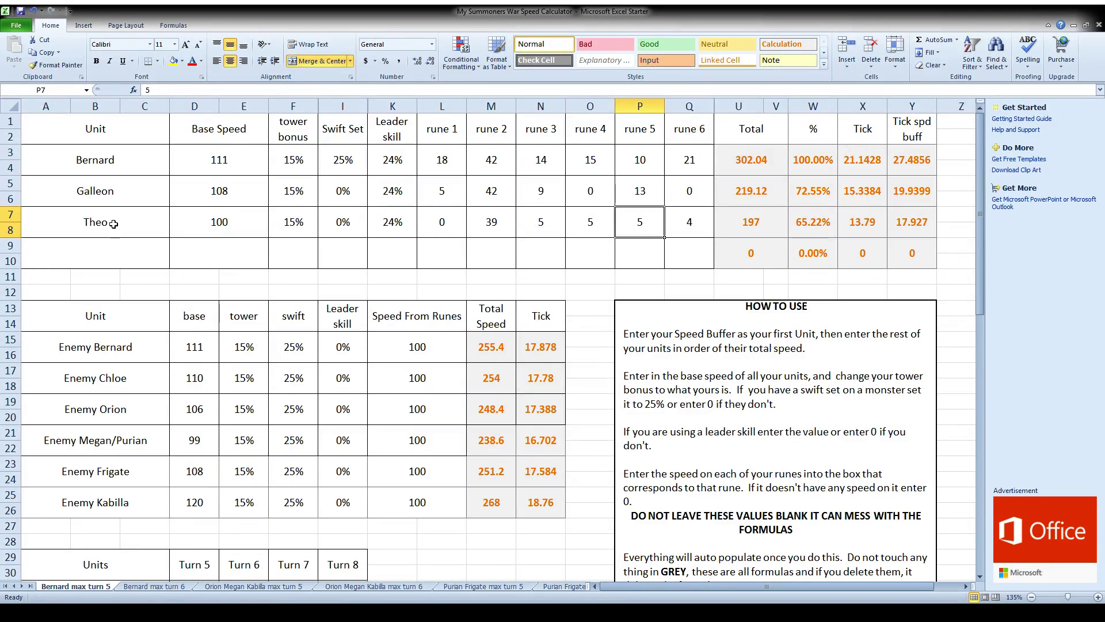
text(9)
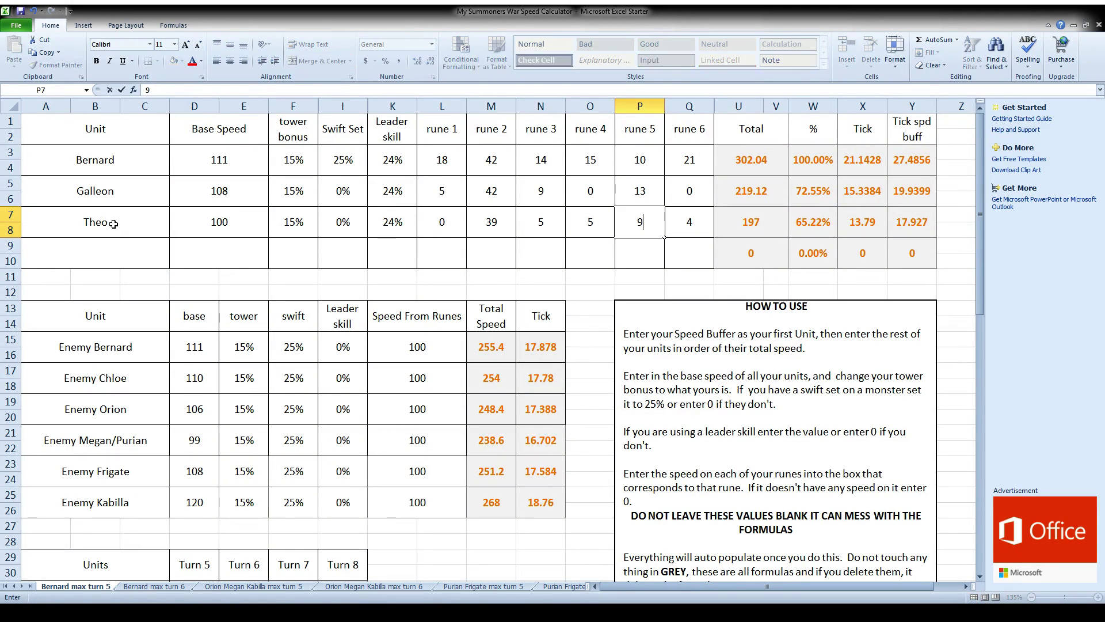
key(Tab)
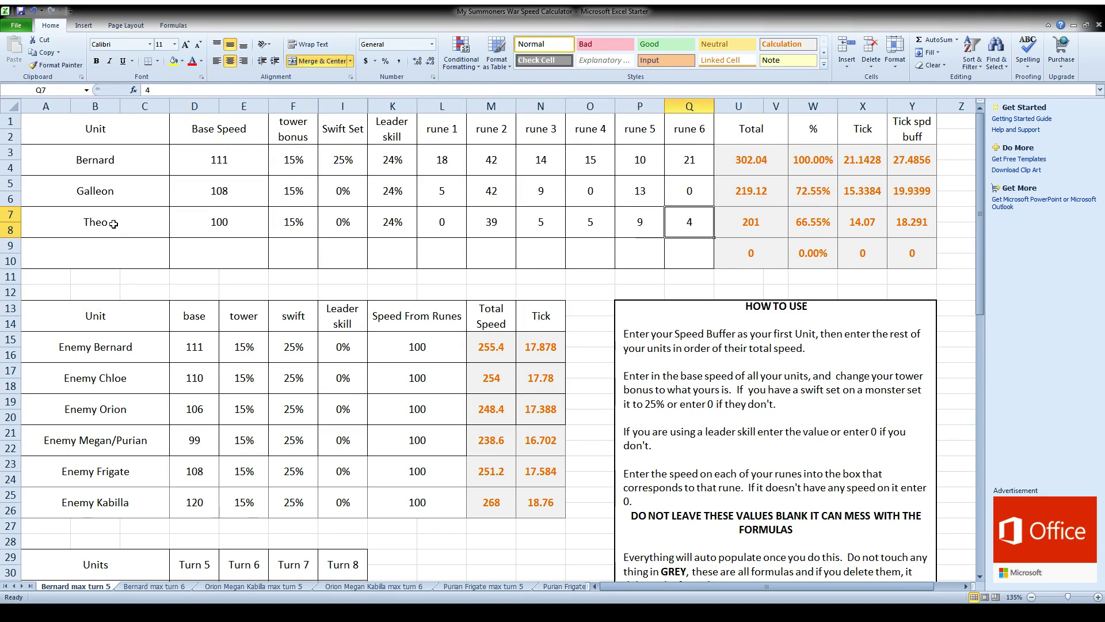
text(17)
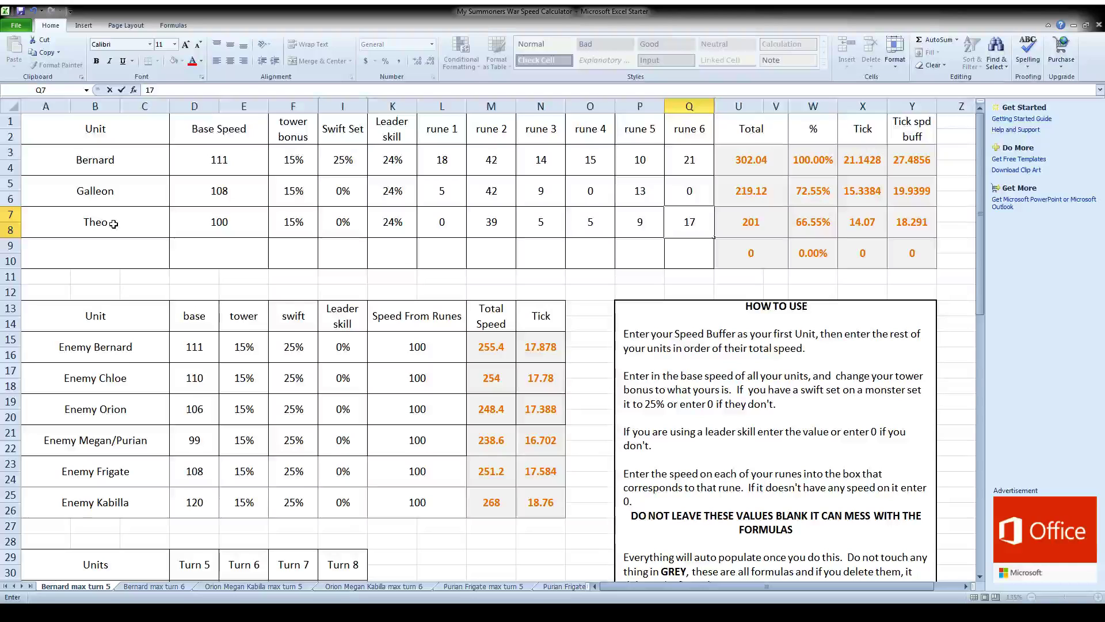
key(Tab)
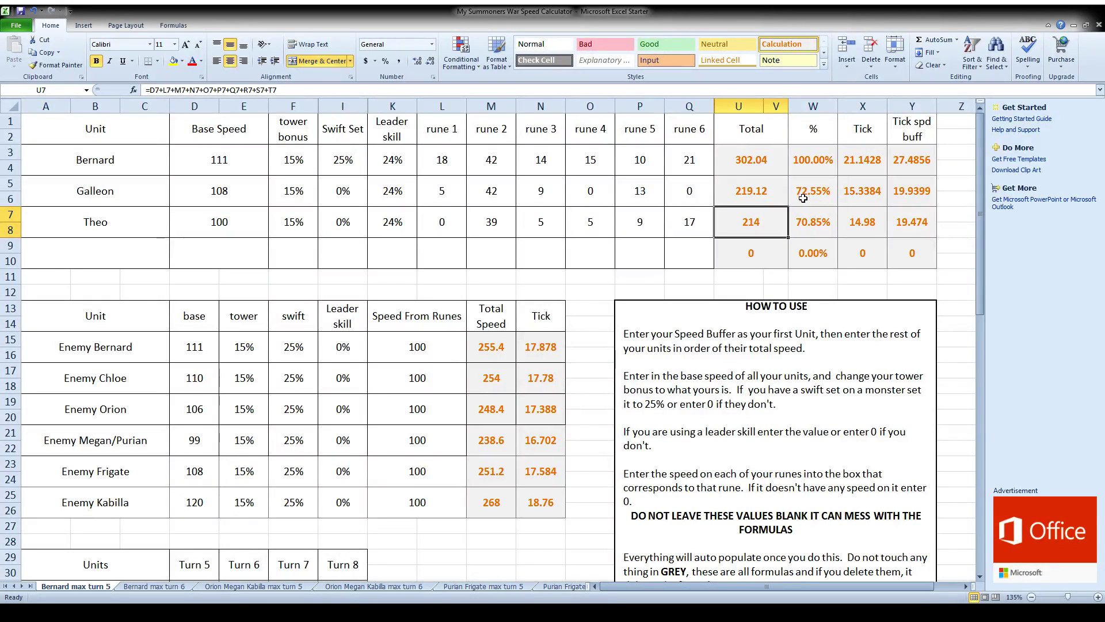
Review the team's base speed and leader skill entries, and the totals and percentages of Galleon and Theo.
click(223, 159)
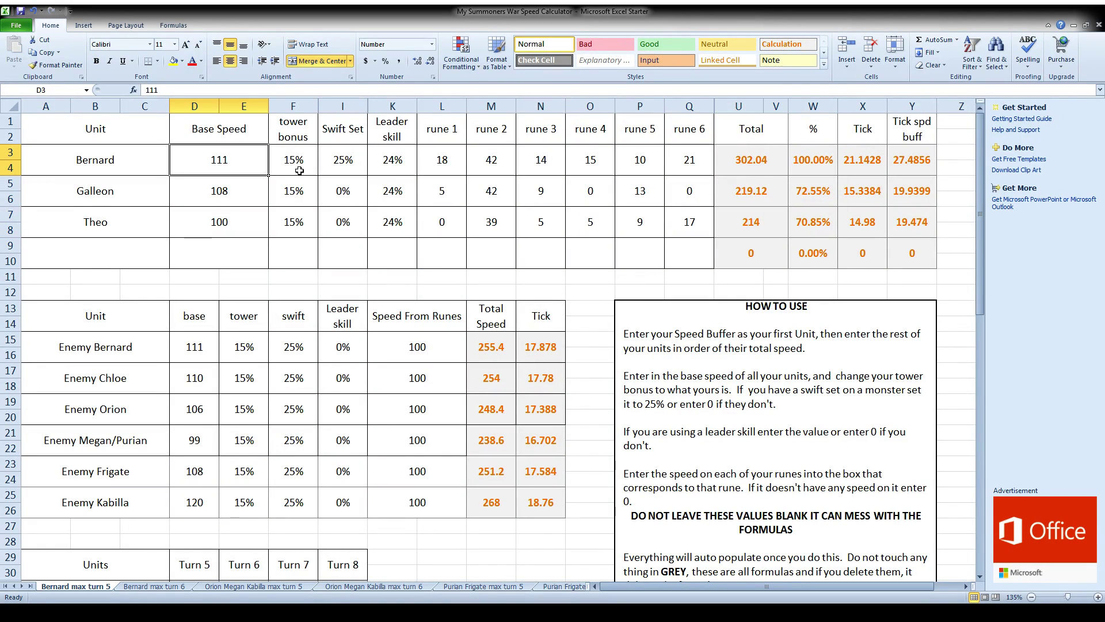
click(394, 160)
click(405, 217)
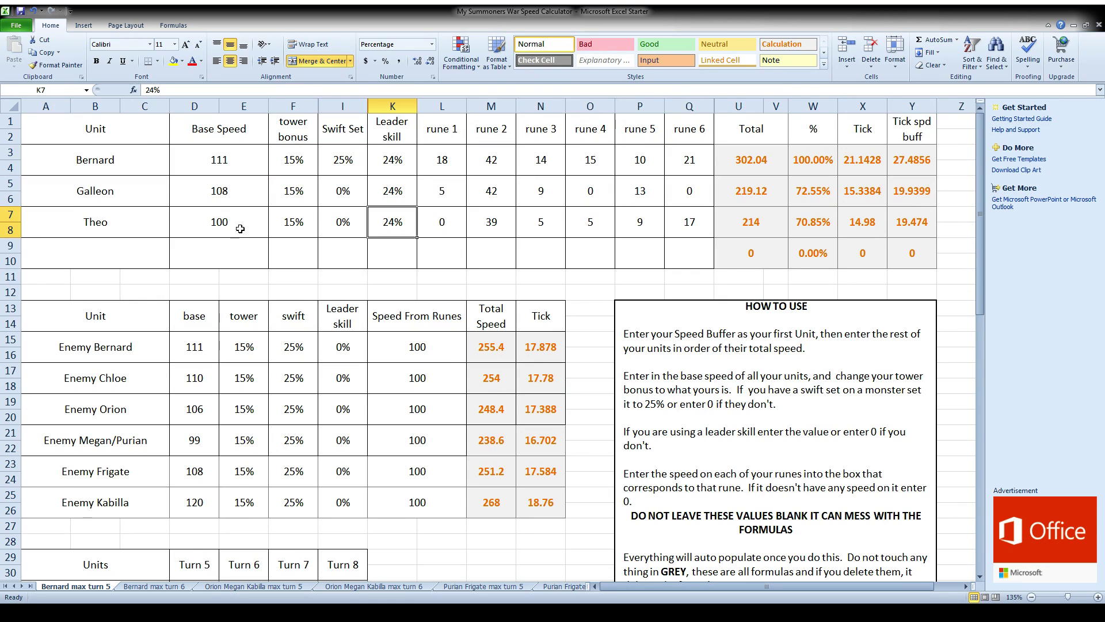
click(109, 199)
click(755, 195)
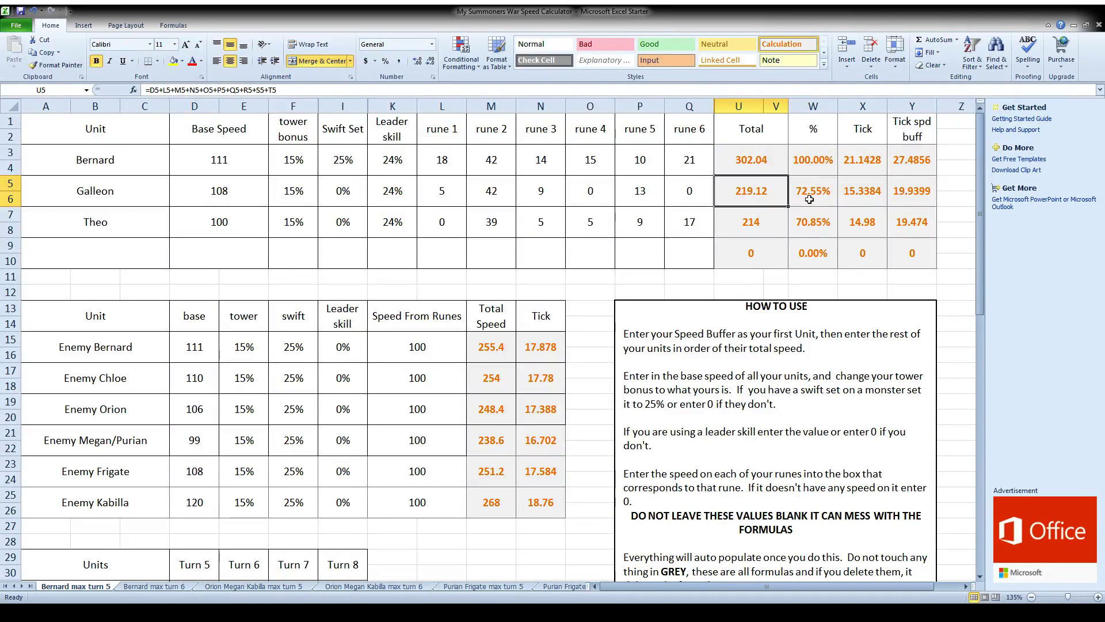
click(815, 198)
click(810, 224)
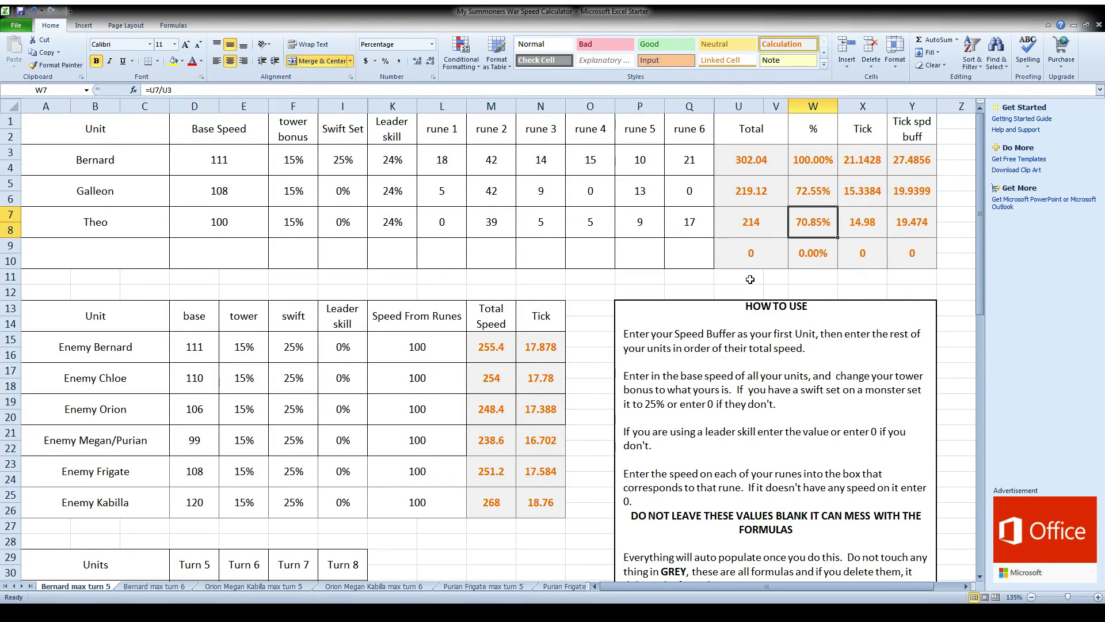
Compare Theo's Turn 7 value with Enemy Bernard's in the turn order table.
scroll(646, 348, down, 5)
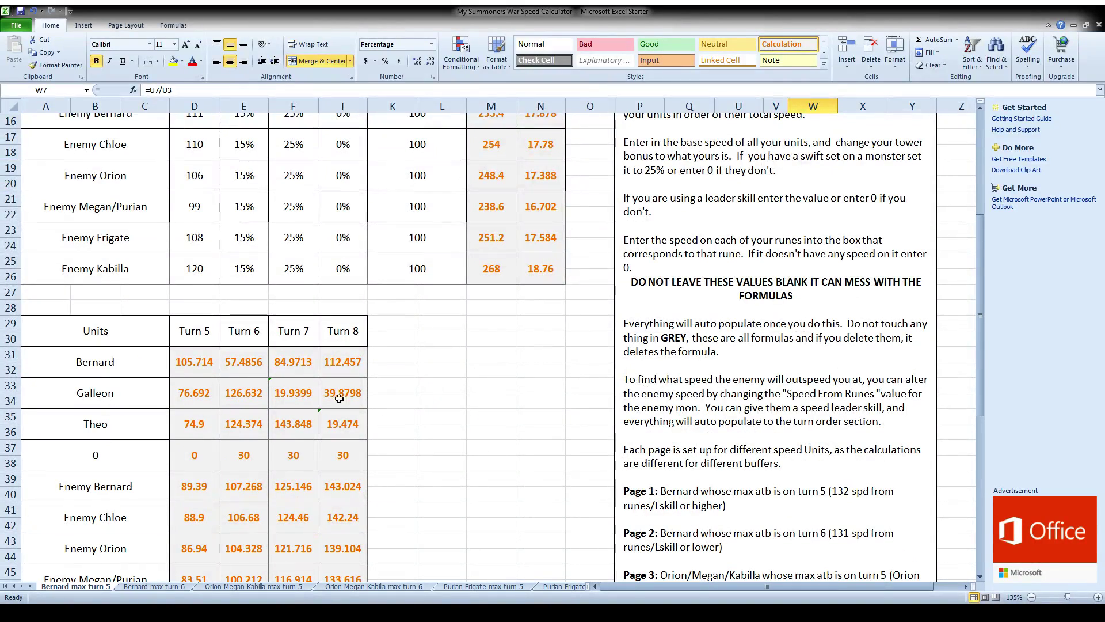
scroll(532, 471, down, 3)
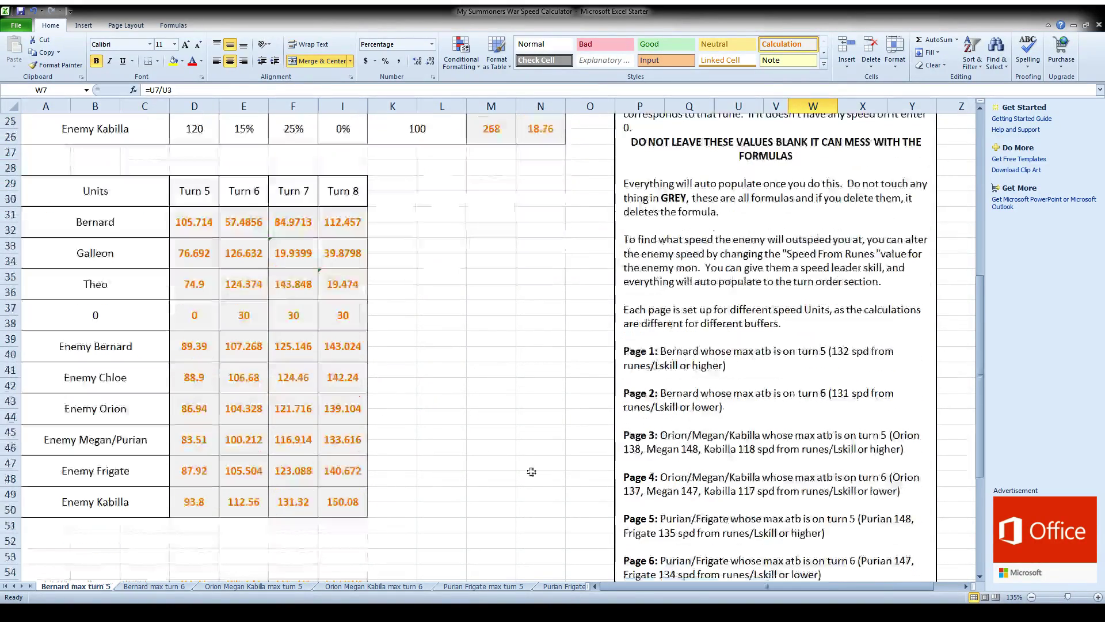
click(95, 353)
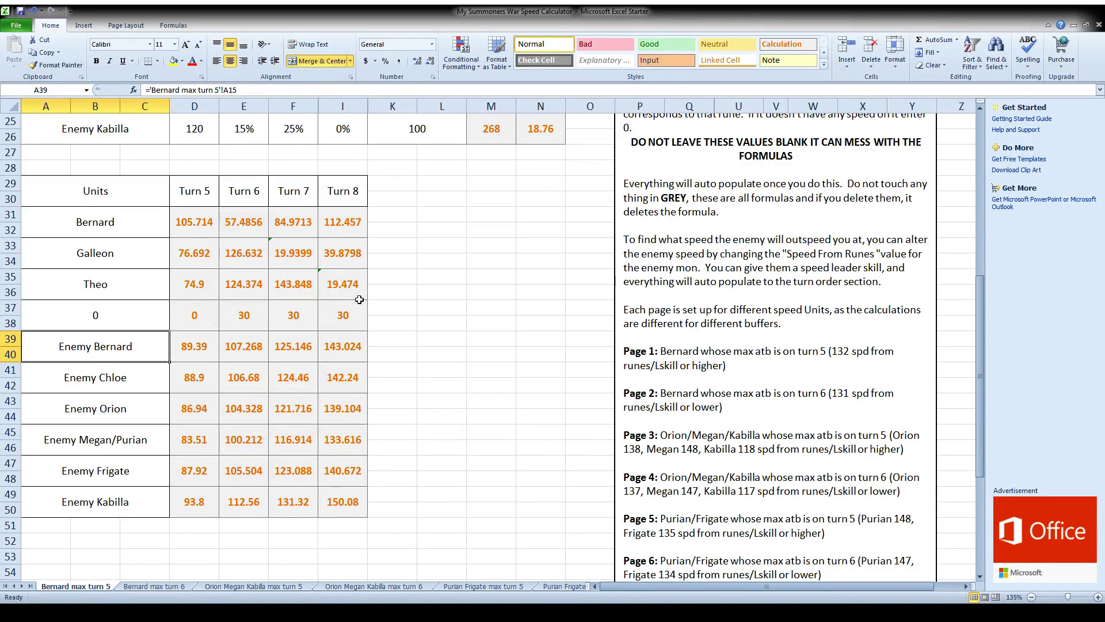
click(299, 293)
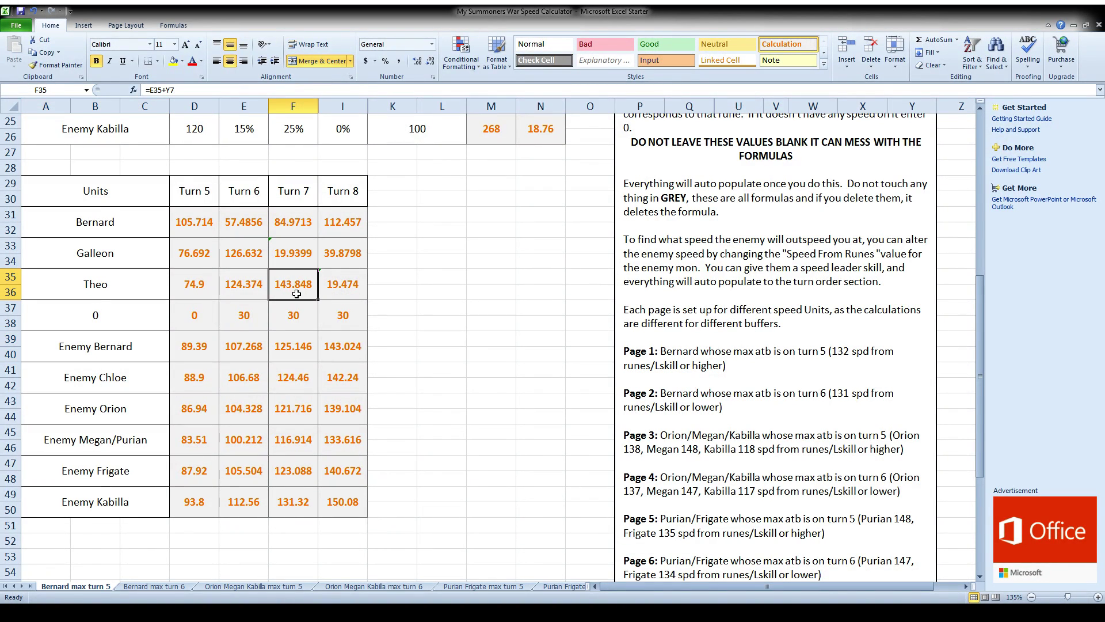
click(297, 353)
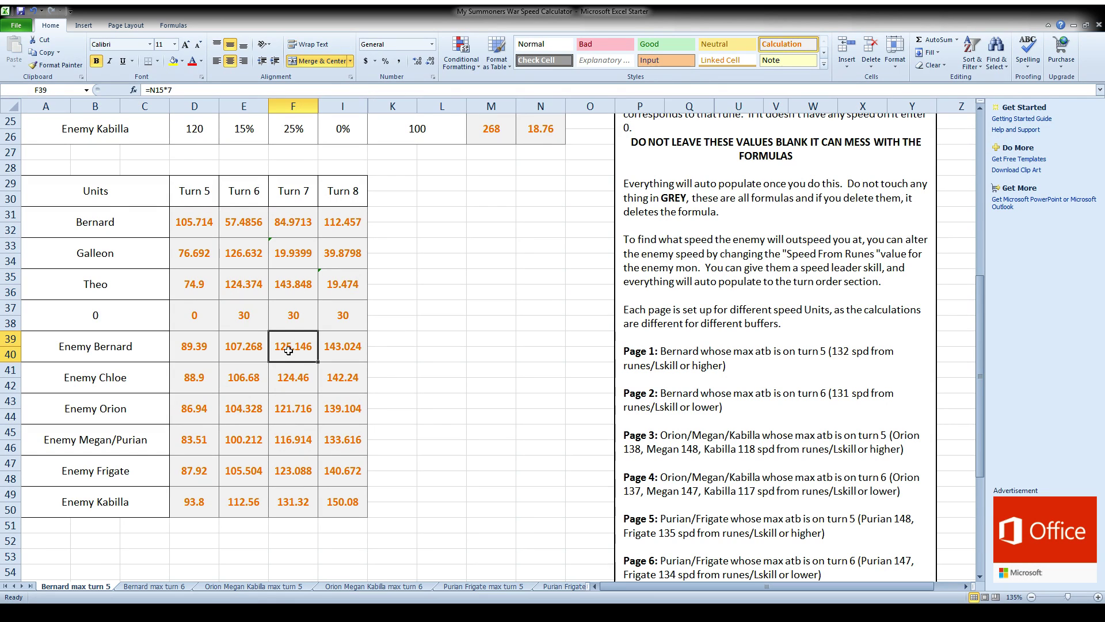
click(292, 284)
Set Enemy Bernard's Speed From Runes to 146.
scroll(463, 326, up, 6)
click(439, 260)
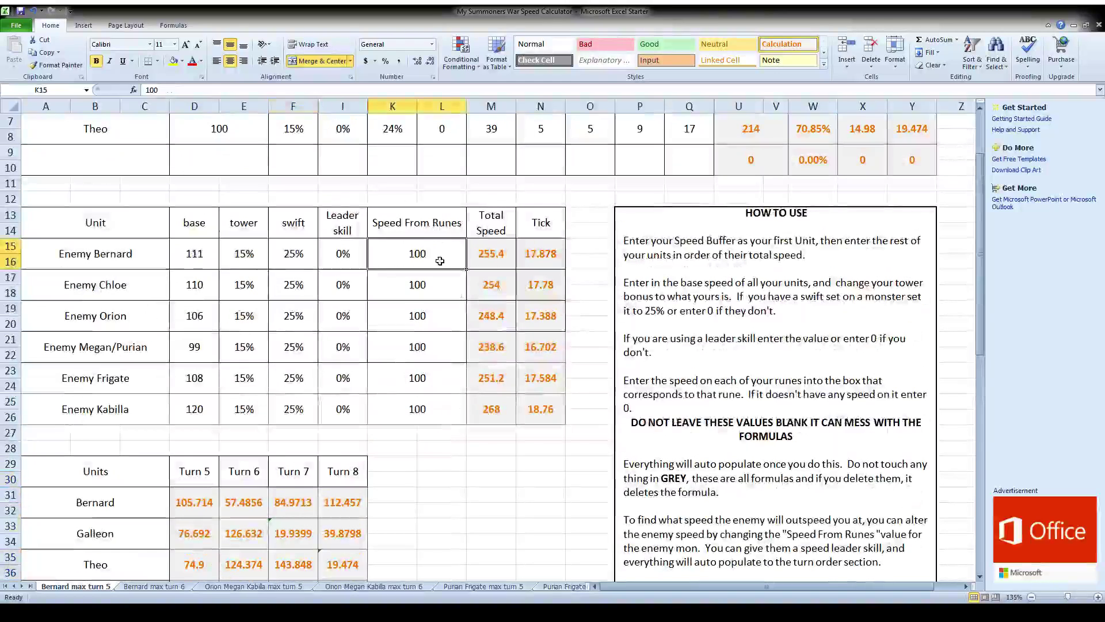
double_click(439, 260)
key(BackSpace)
key(BackSpace)
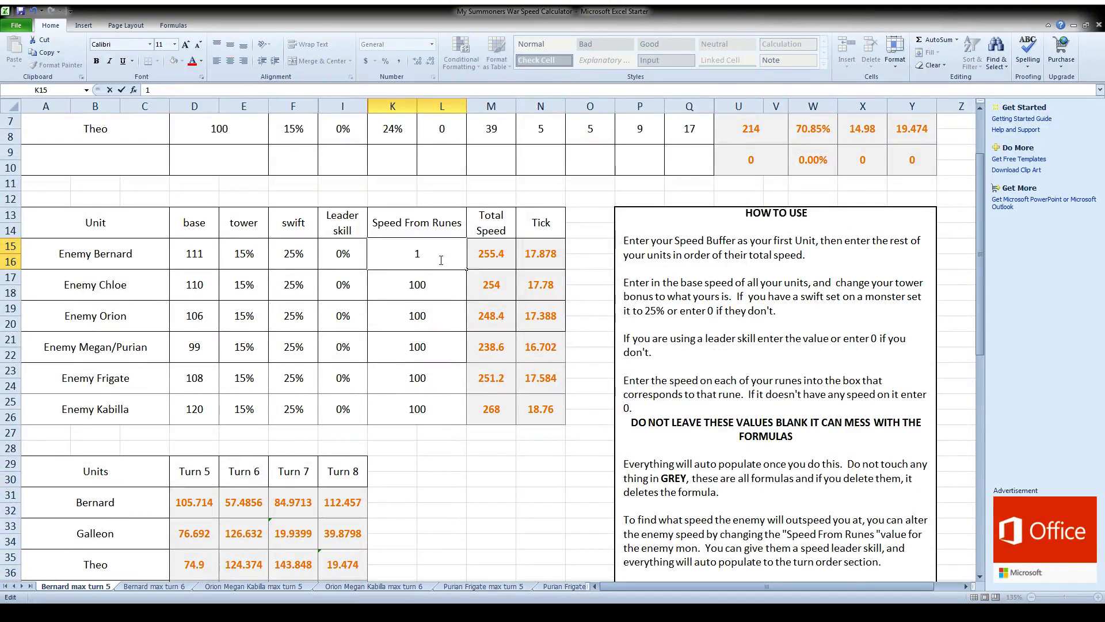
text(46)
key(Return)
Check the turn order table for Galleon's Turn 6 value and for Theo and Enemy Bernard at Turn 7.
scroll(415, 308, down, 3)
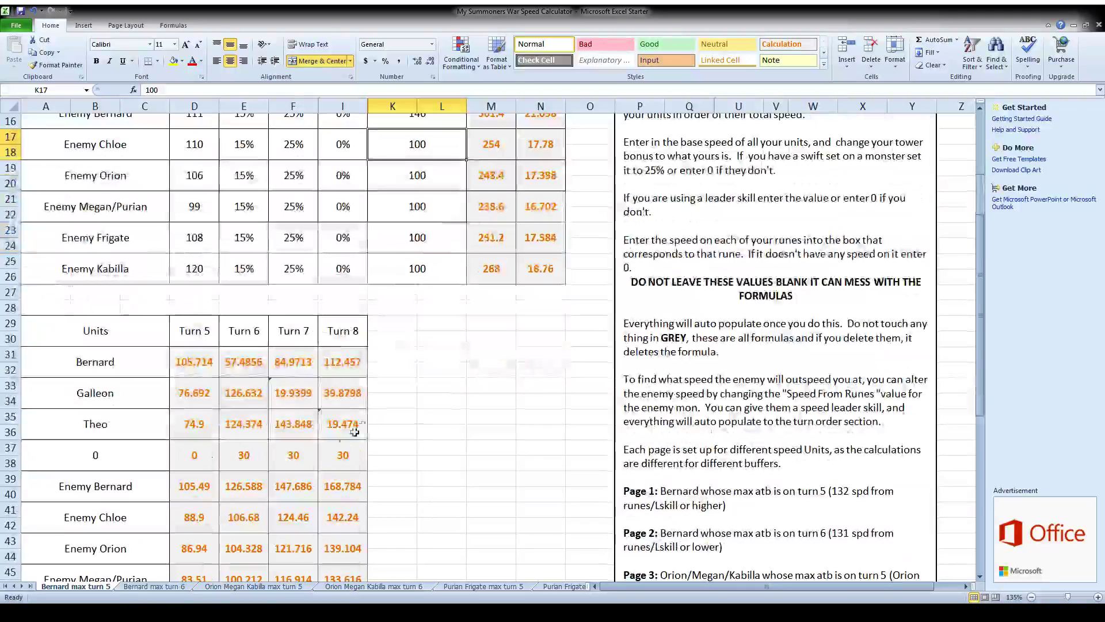
click(191, 375)
click(247, 402)
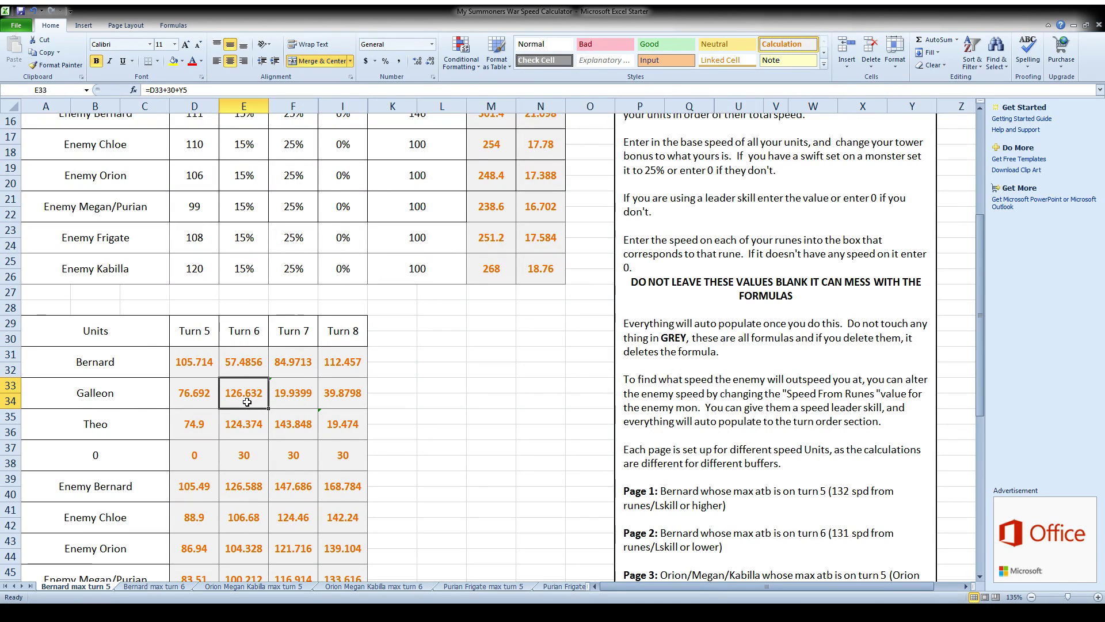
click(296, 429)
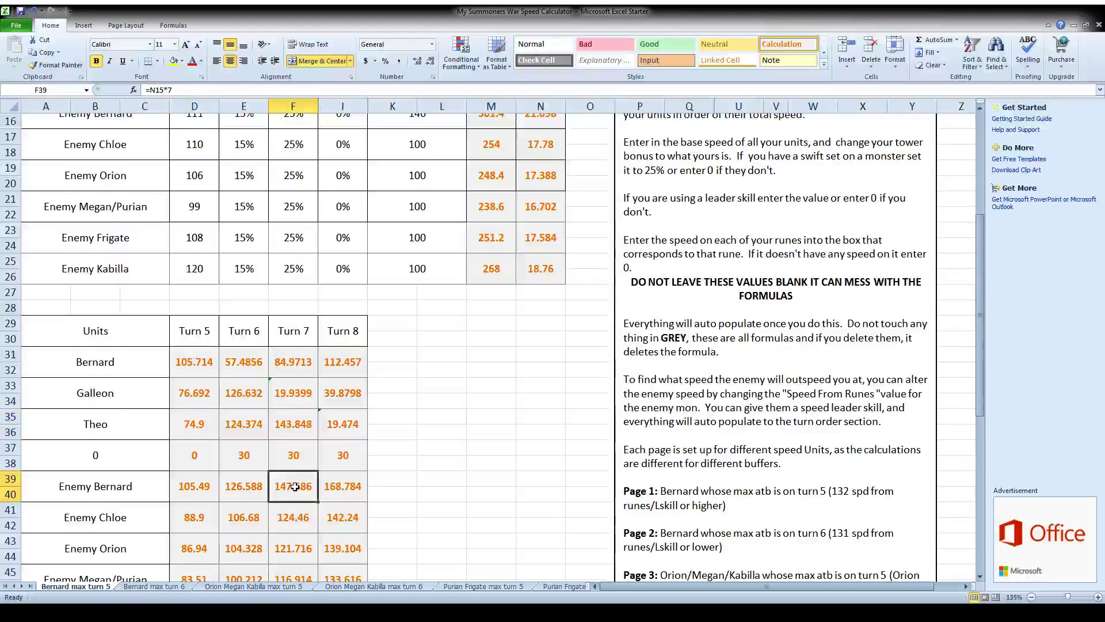
scroll(478, 500, up, 5)
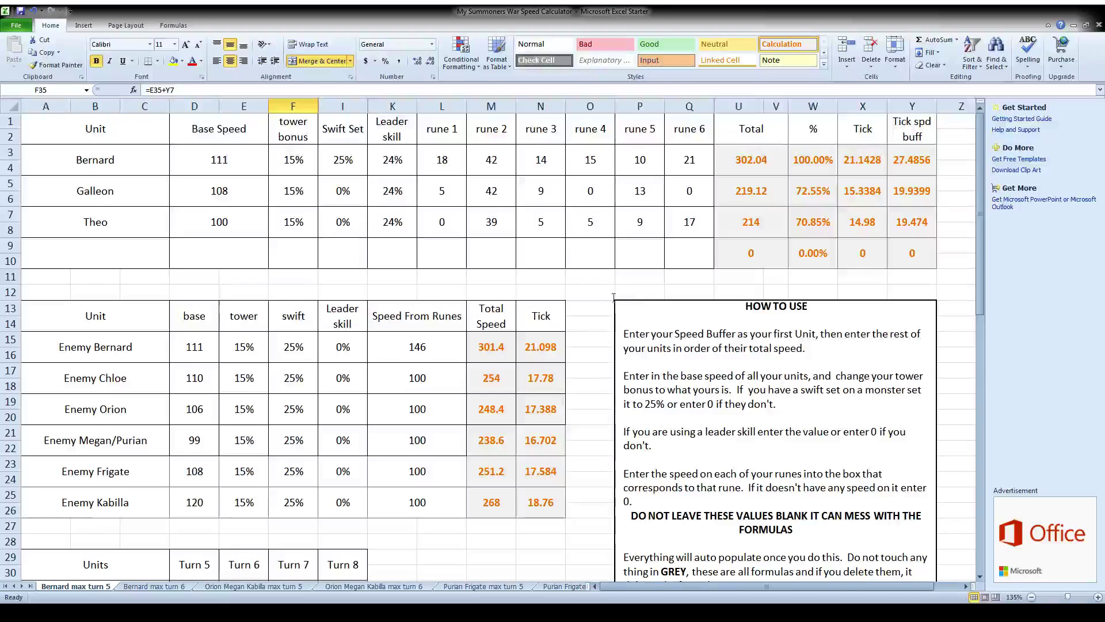
scroll(610, 298, down, 5)
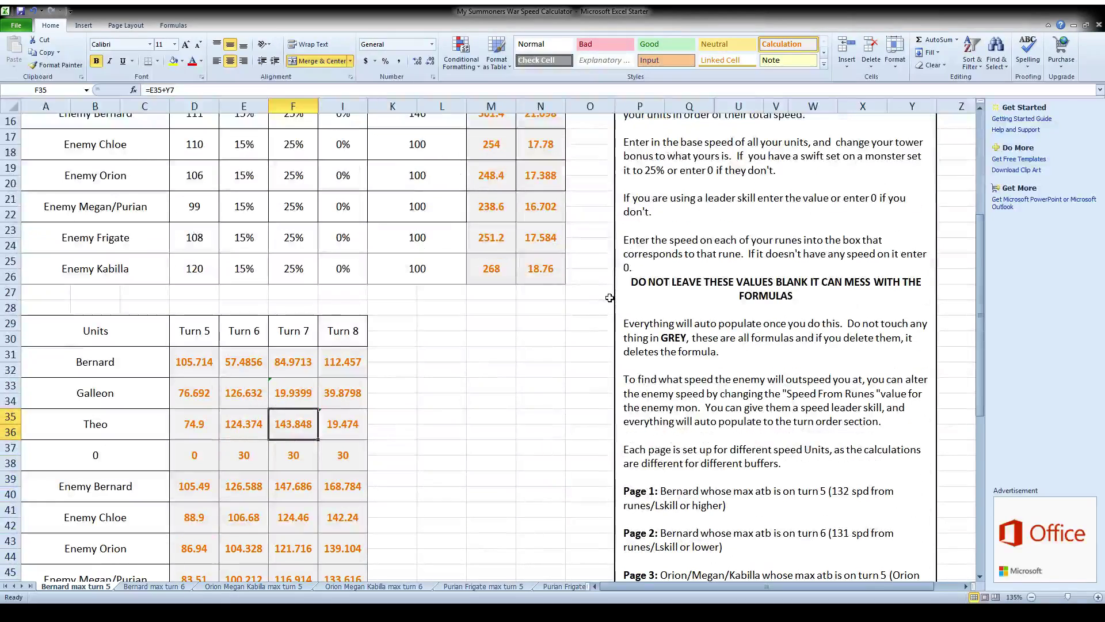
Set Enemy Bernard's Speed From Runes to 120 and its leader skill to 24%.
scroll(592, 301, up, 5)
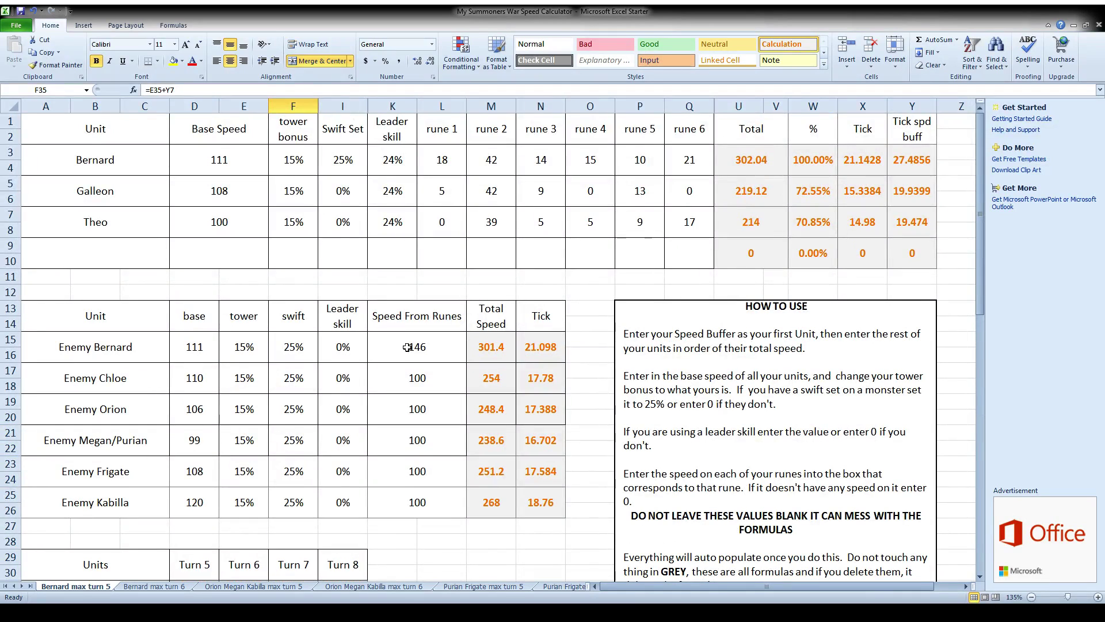
click(440, 346)
double_click(443, 346)
key(BackSpace)
key(BackSpace)
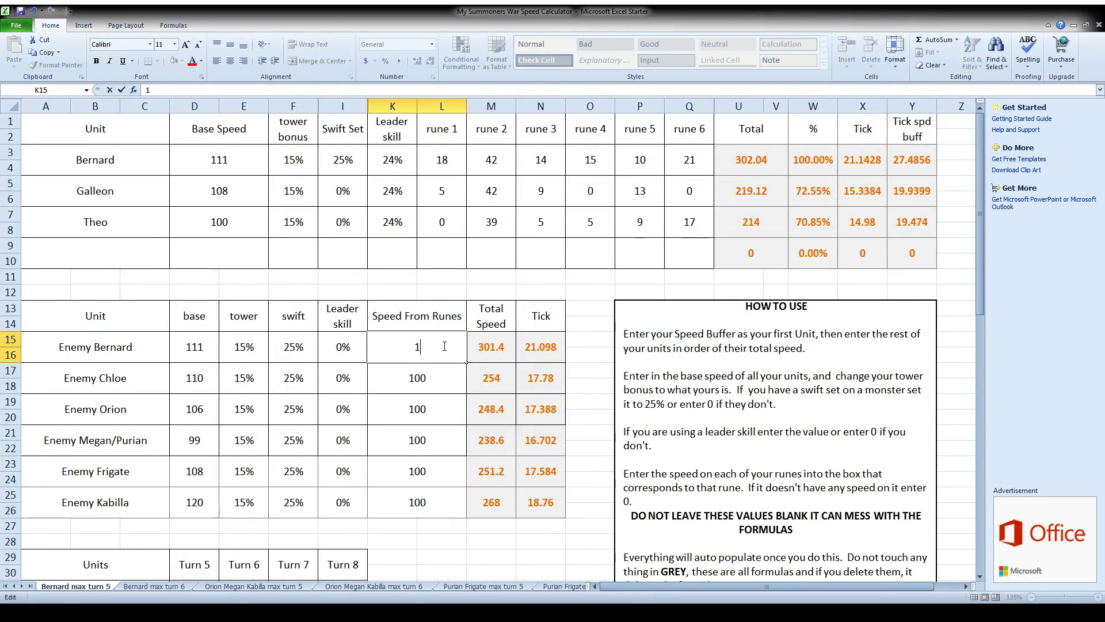
text(20)
key(Return)
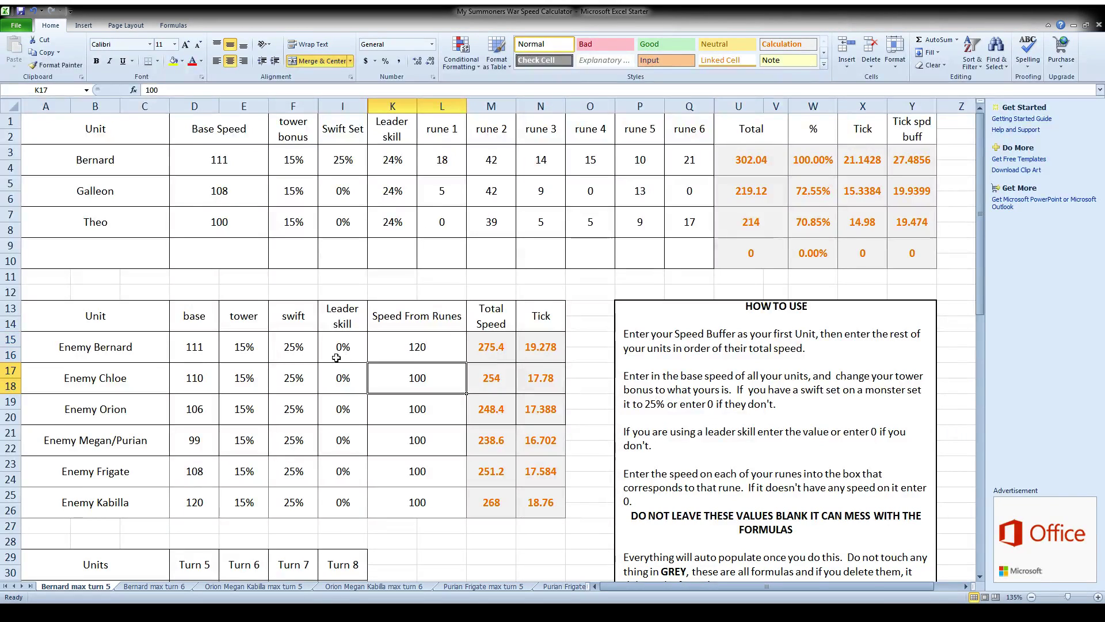
click(336, 357)
text(24)
key(Return)
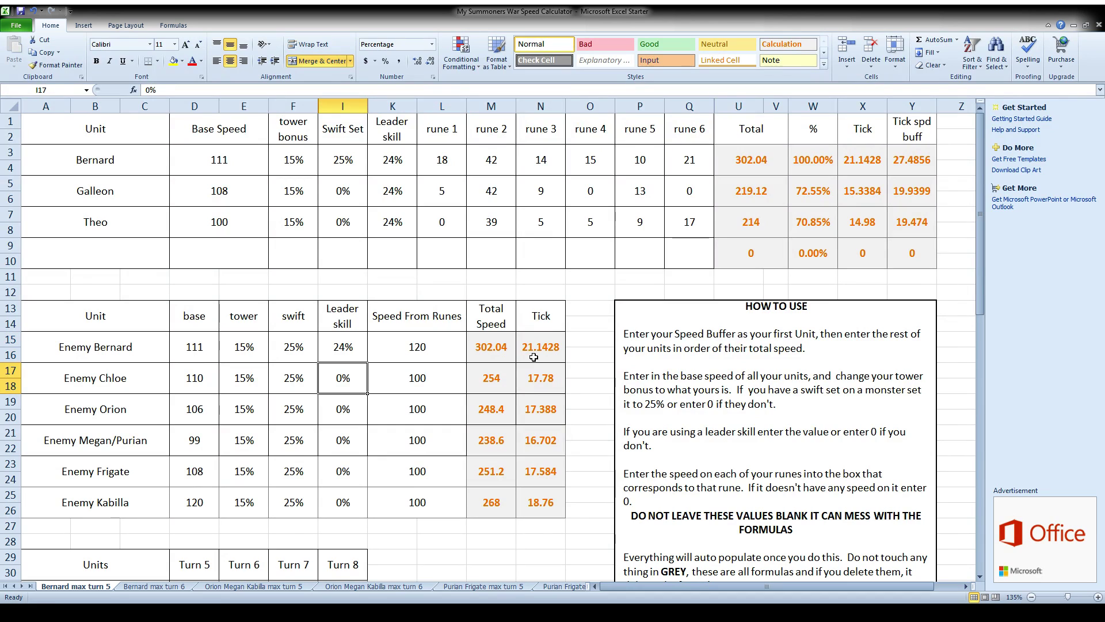
Compare Enemy Bernard's turn order values with Bernard's at Turn 5 and Galleon's at Turn 6.
scroll(449, 355, down, 3)
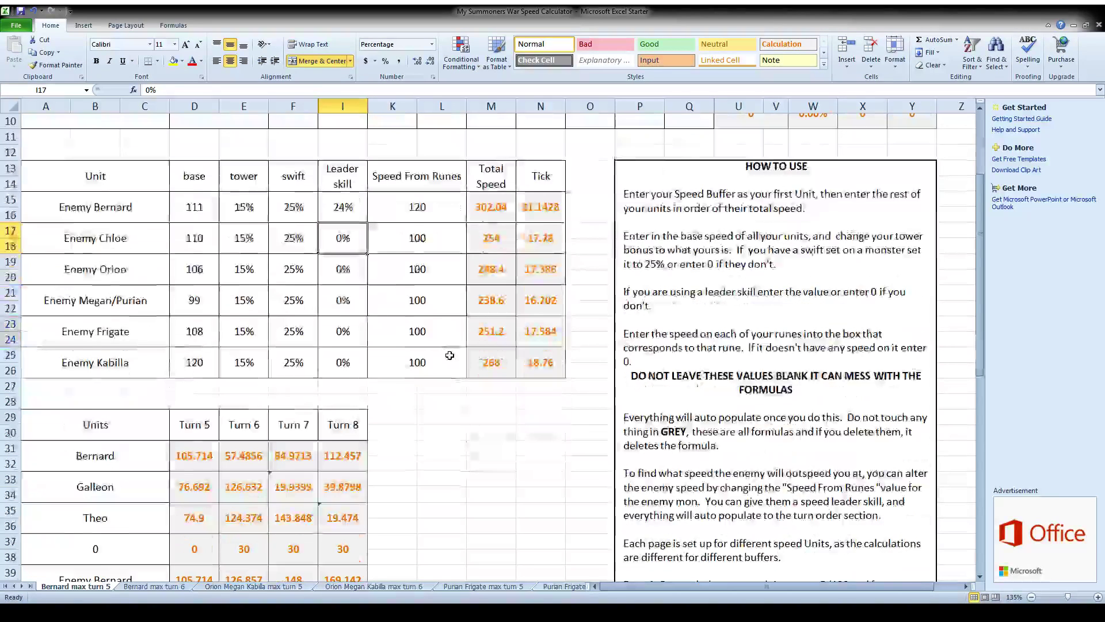
scroll(449, 355, down, 2)
click(194, 362)
click(194, 485)
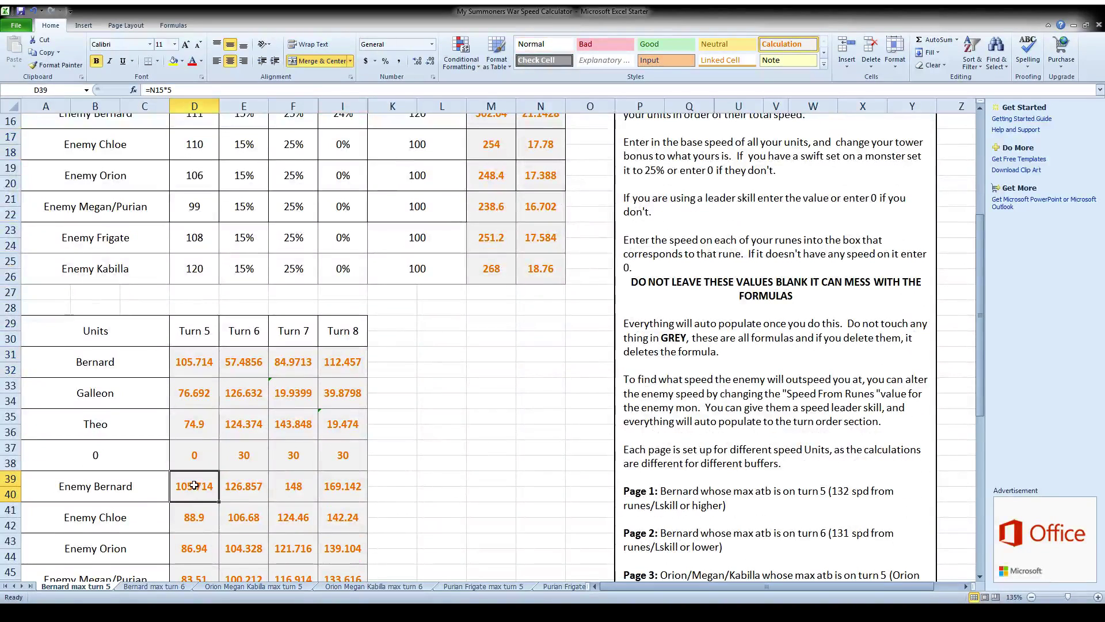
click(203, 368)
click(243, 397)
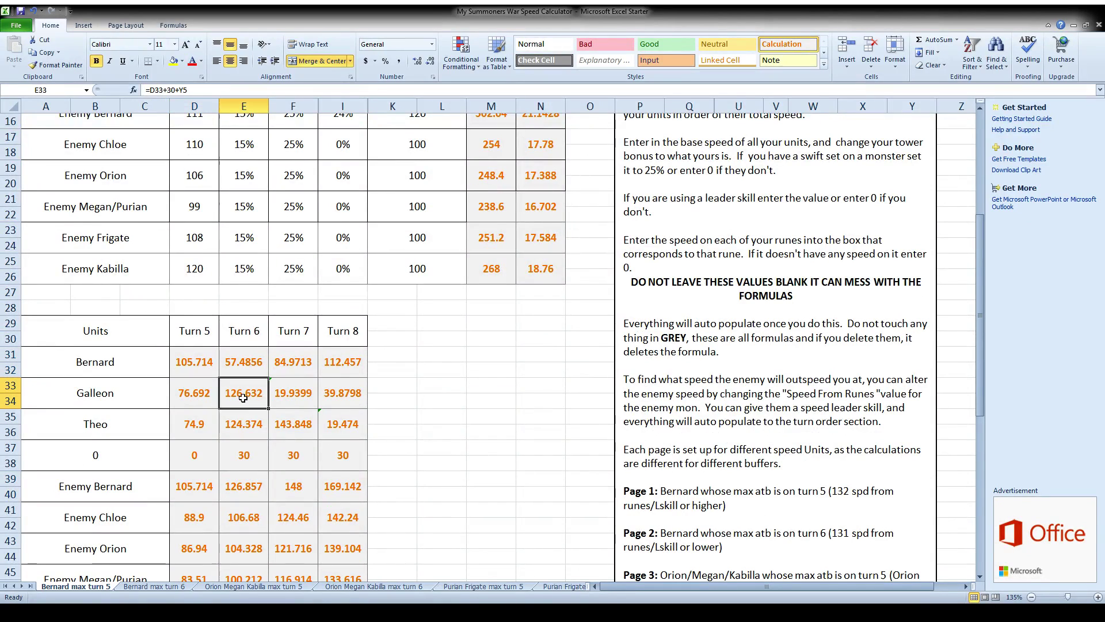
click(248, 494)
click(264, 393)
Set Enemy Bernard's Speed From Runes to 119.
scroll(490, 446, up, 3)
click(436, 251)
text(1)
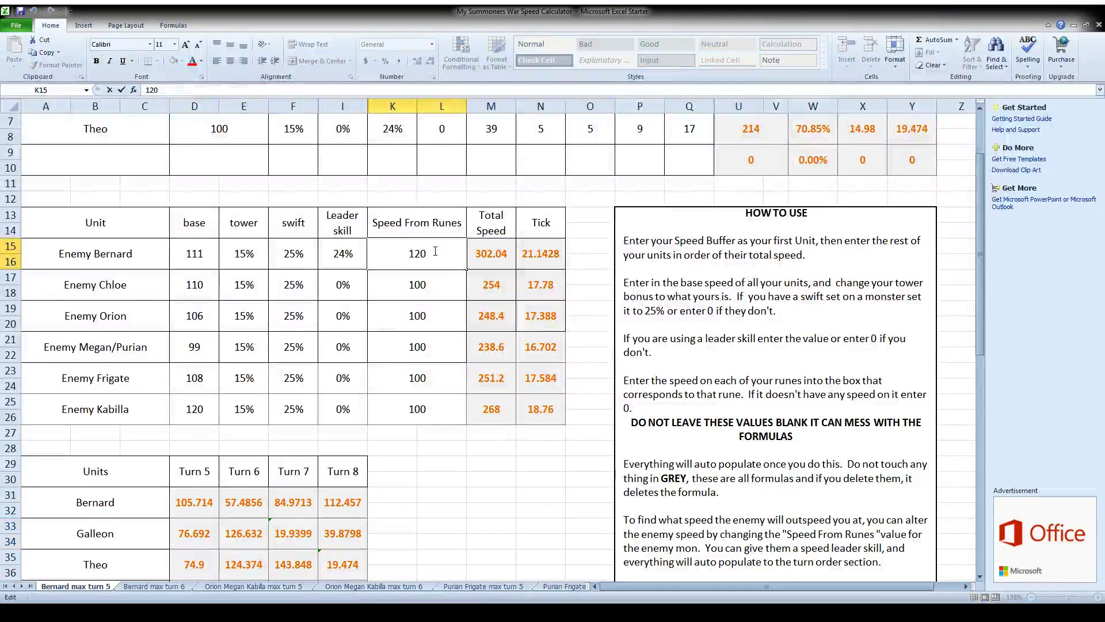
text(19)
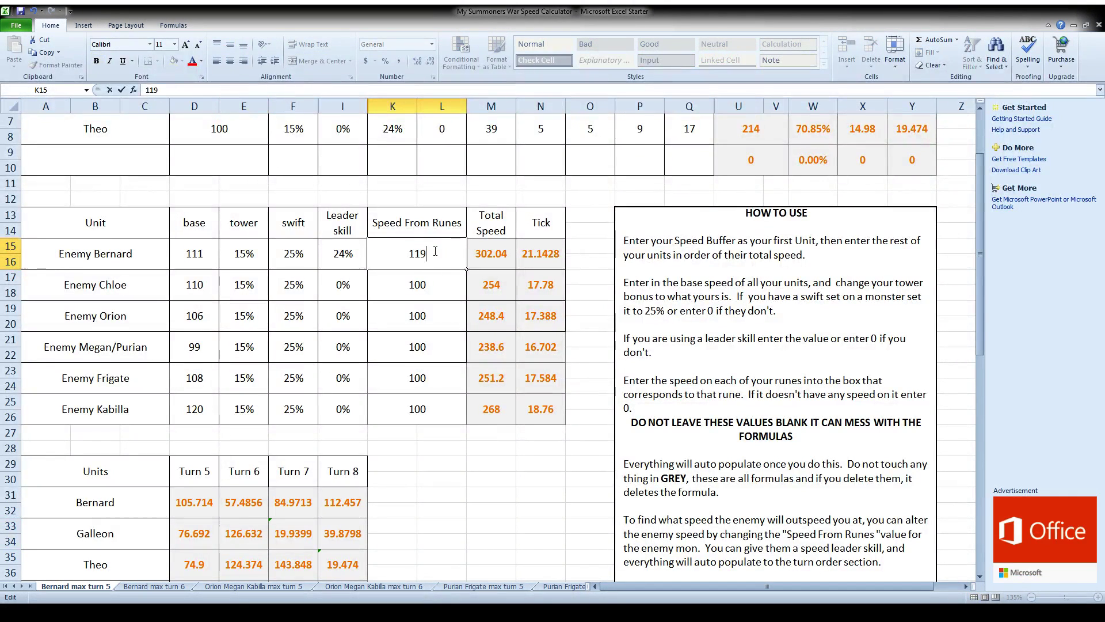
key(Return)
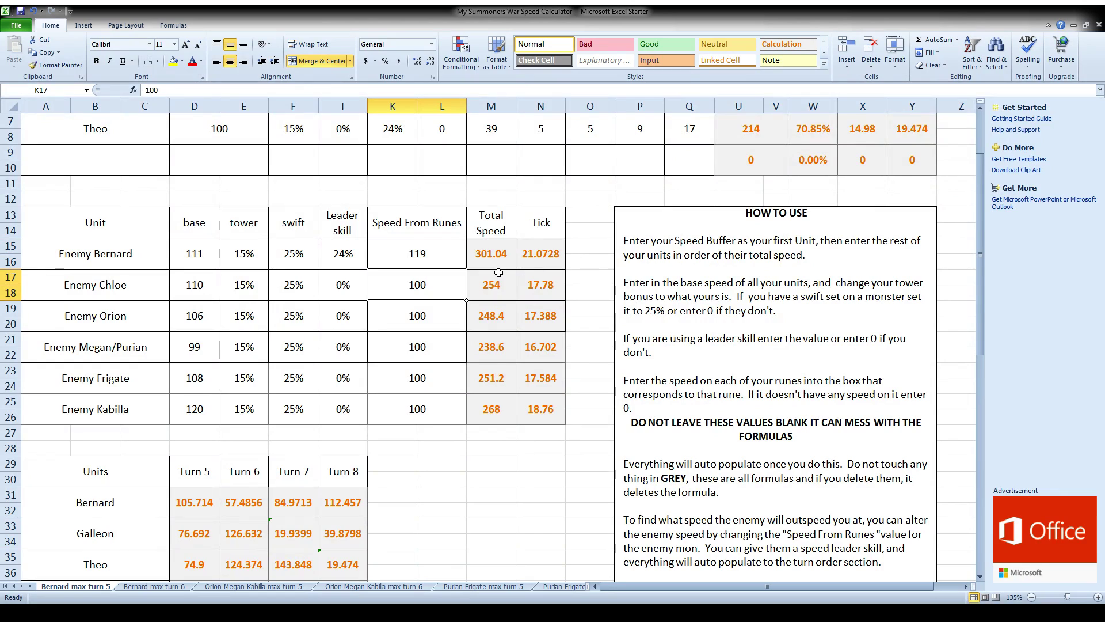
Compare Enemy Bernard's turn order values with Bernard's at Turn 5, Galleon's at Turn 6 and Theo's at Turn 7.
click(364, 252)
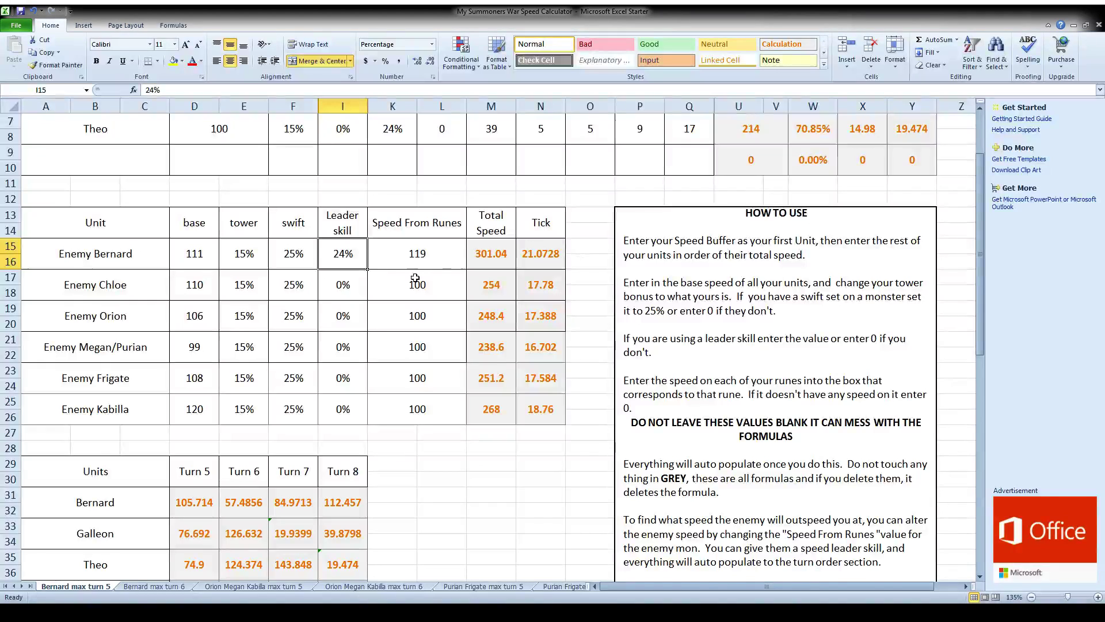
scroll(457, 256, up, 2)
scroll(466, 340, down, 4)
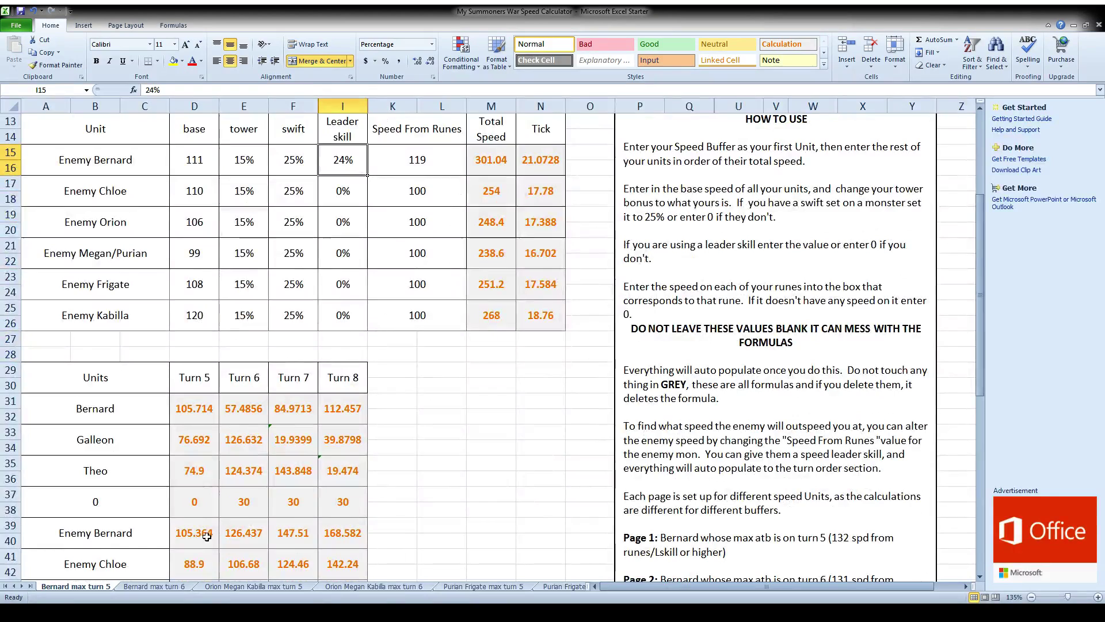
click(197, 405)
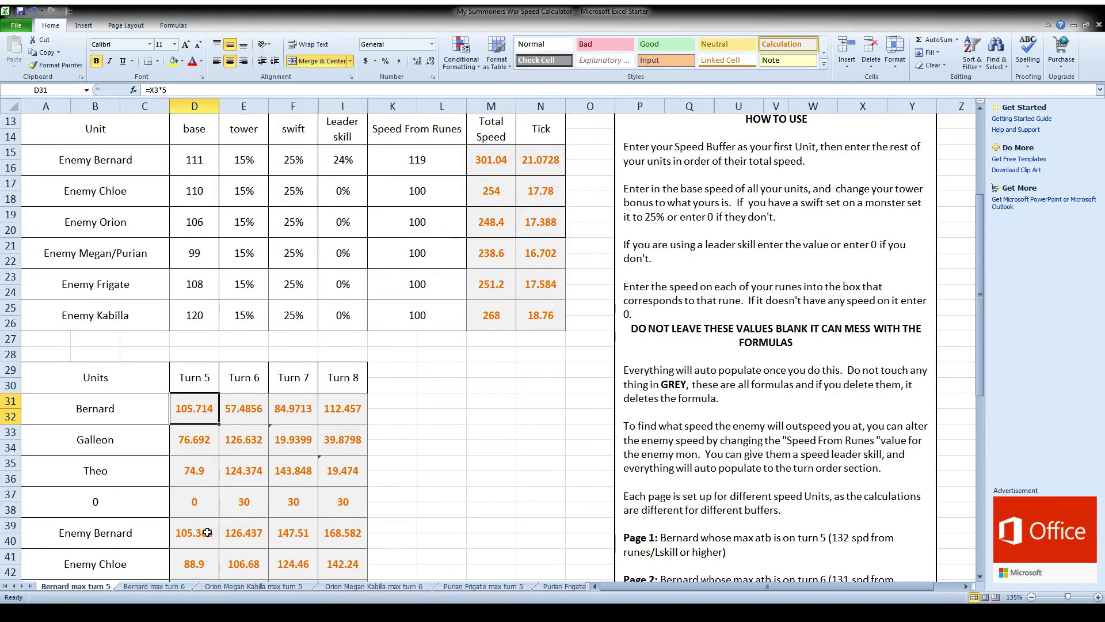
click(256, 451)
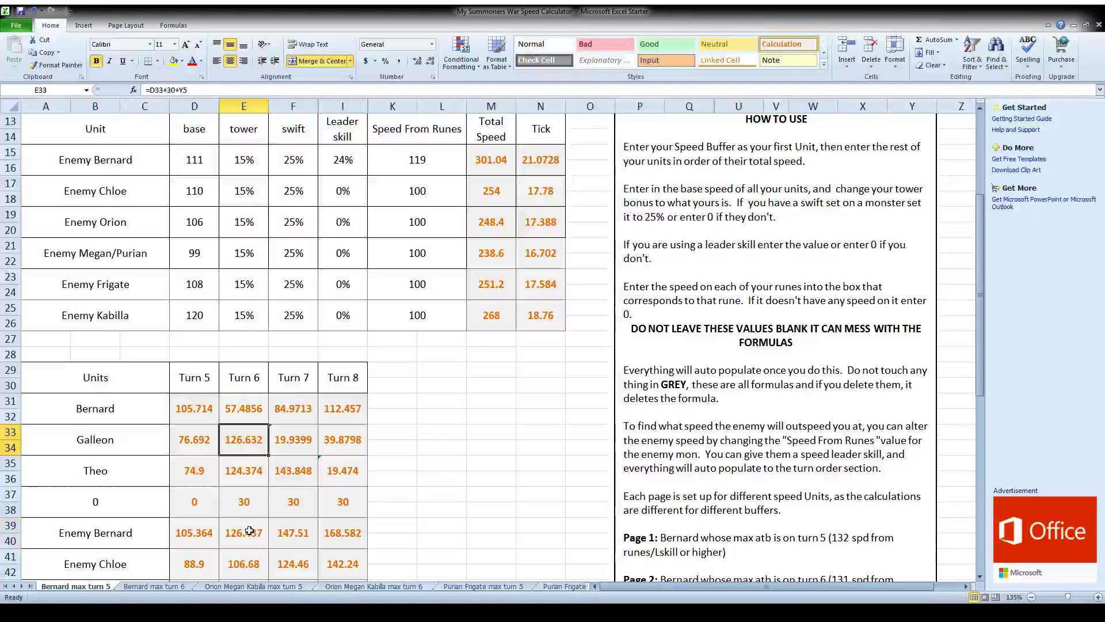
click(282, 483)
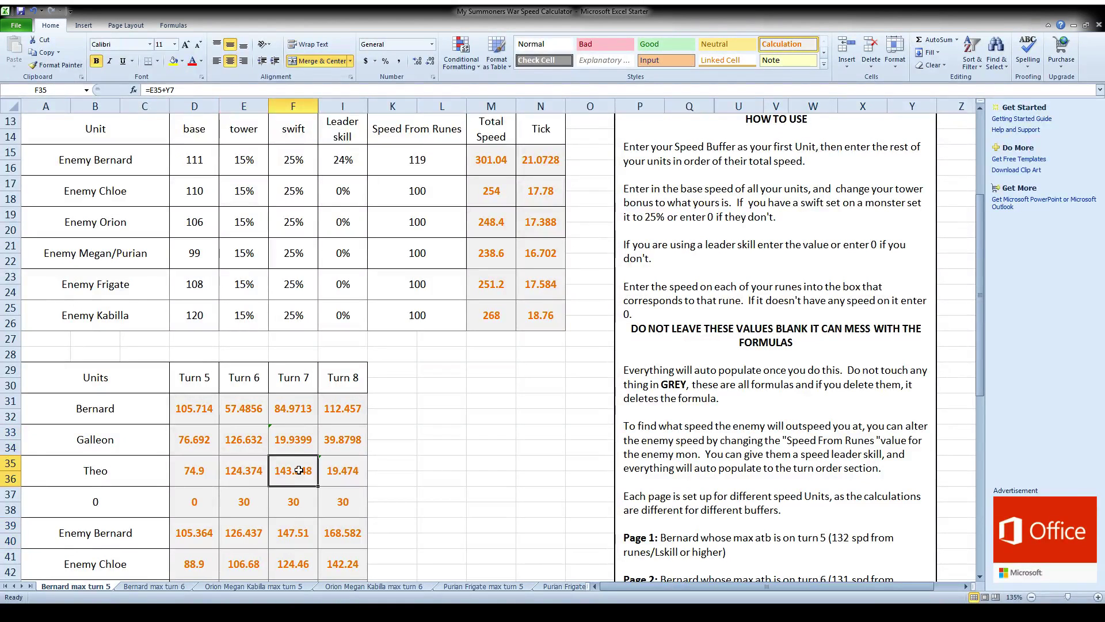
click(294, 545)
click(256, 438)
Review the Bernard, Galleon and Theo rows together with the turn order table below.
scroll(258, 492, up, 4)
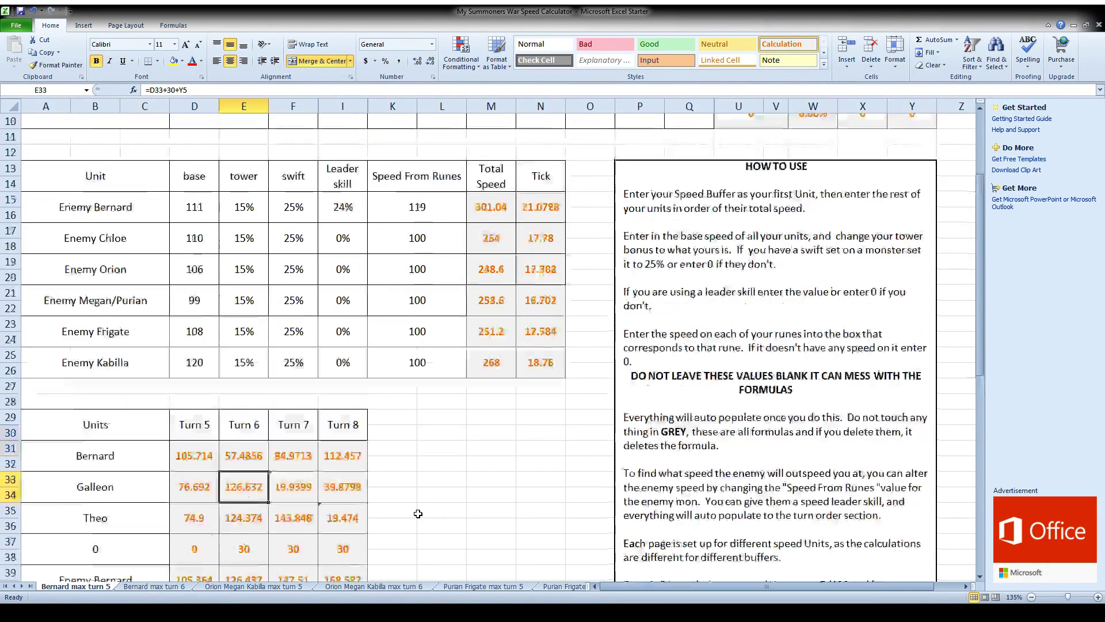
click(143, 157)
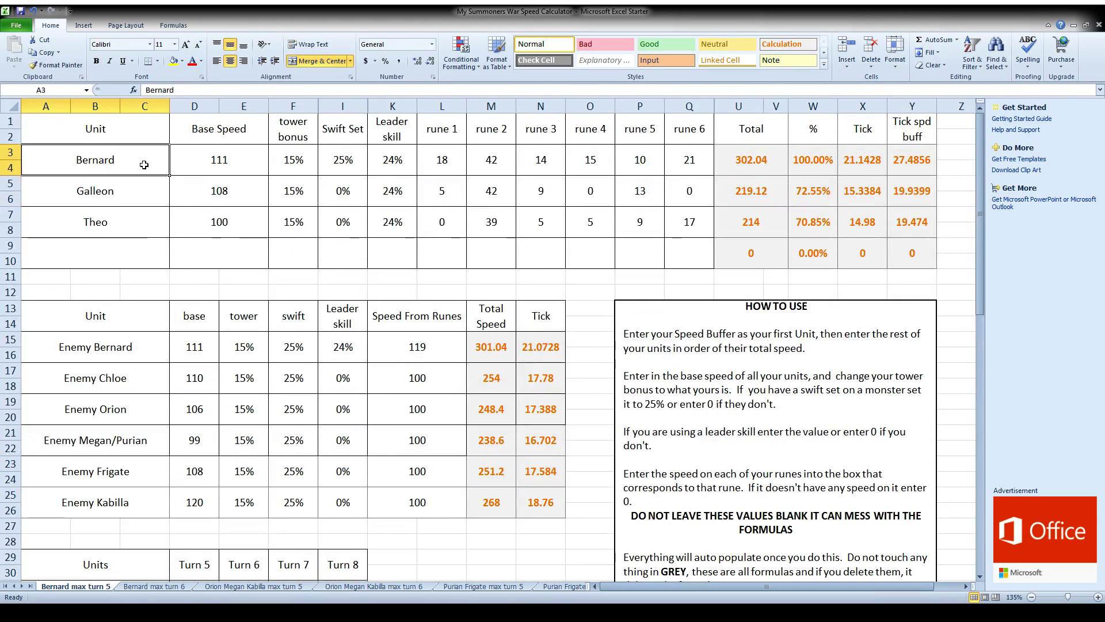
click(141, 224)
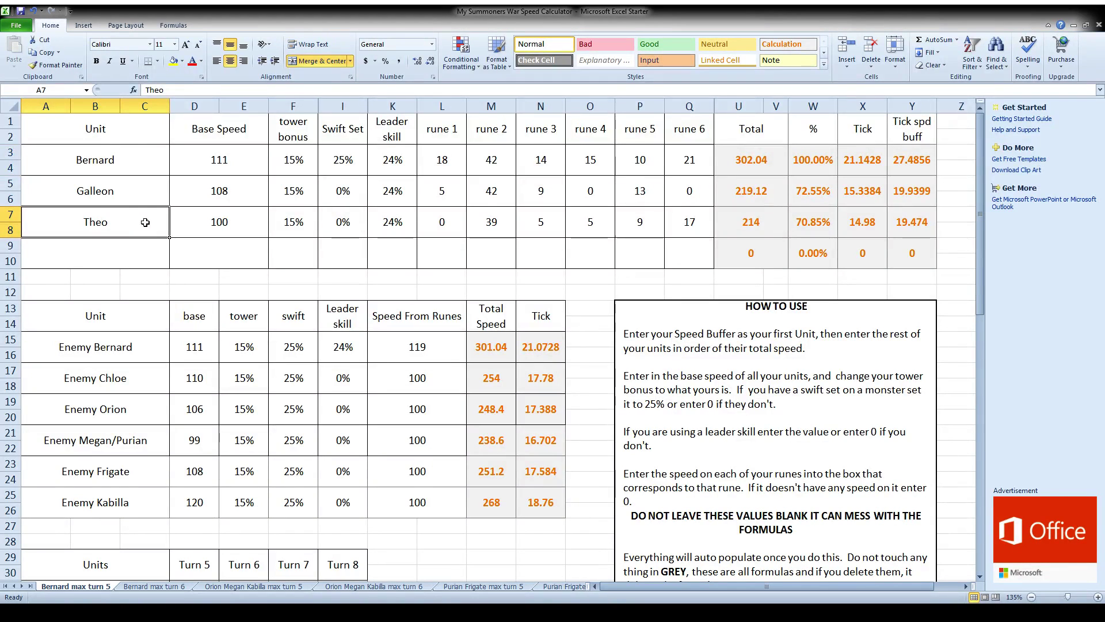
scroll(495, 502, down, 10)
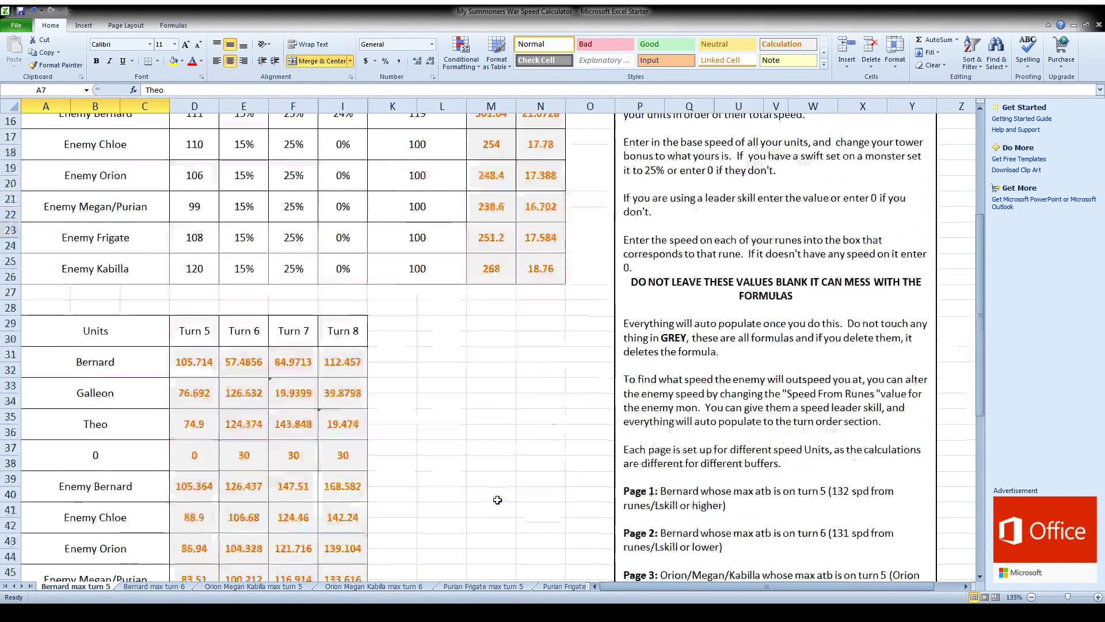
scroll(498, 499, up, 6)
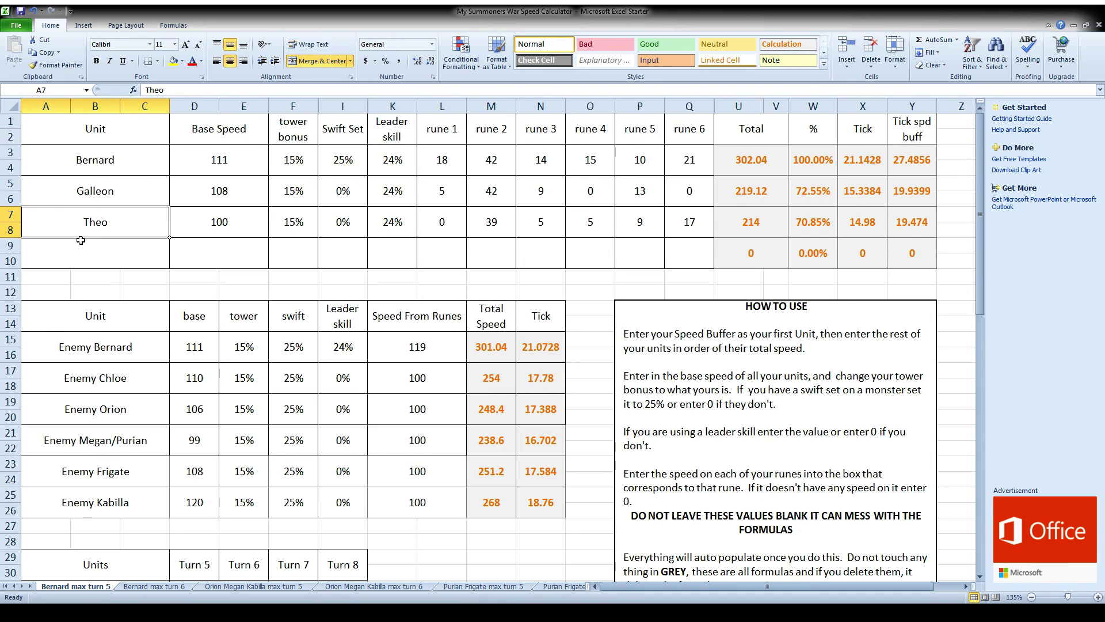
scroll(541, 345, down, 2)
scroll(530, 340, up, 2)
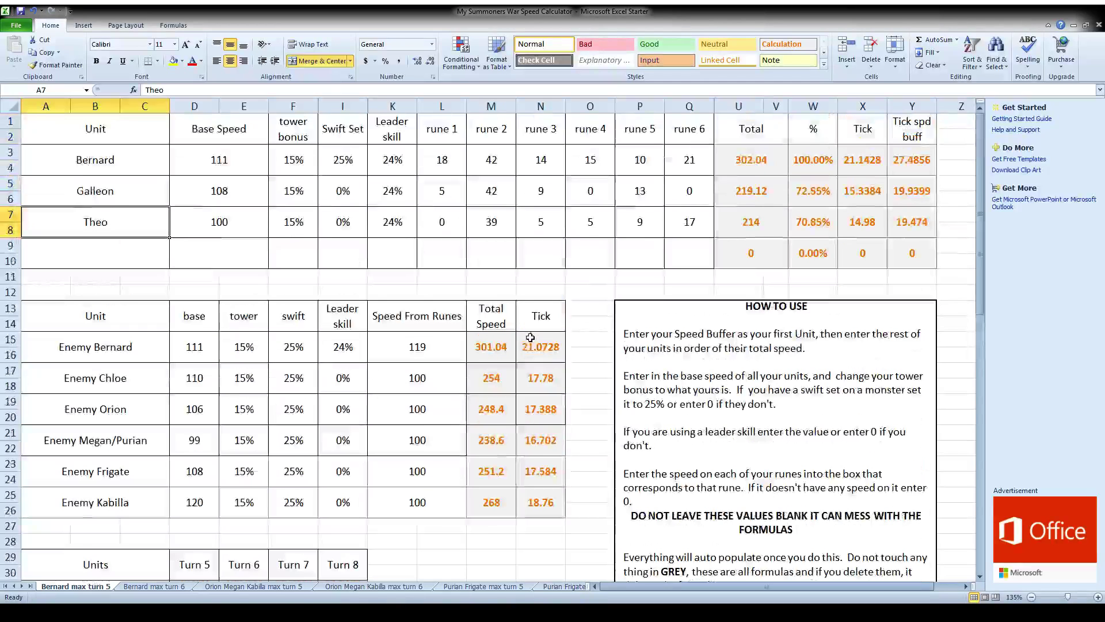
Set Enemy Bernard's leader skill to 0% and Speed From Runes to 100.
click(357, 353)
text(0)
key(Return)
double_click(446, 345)
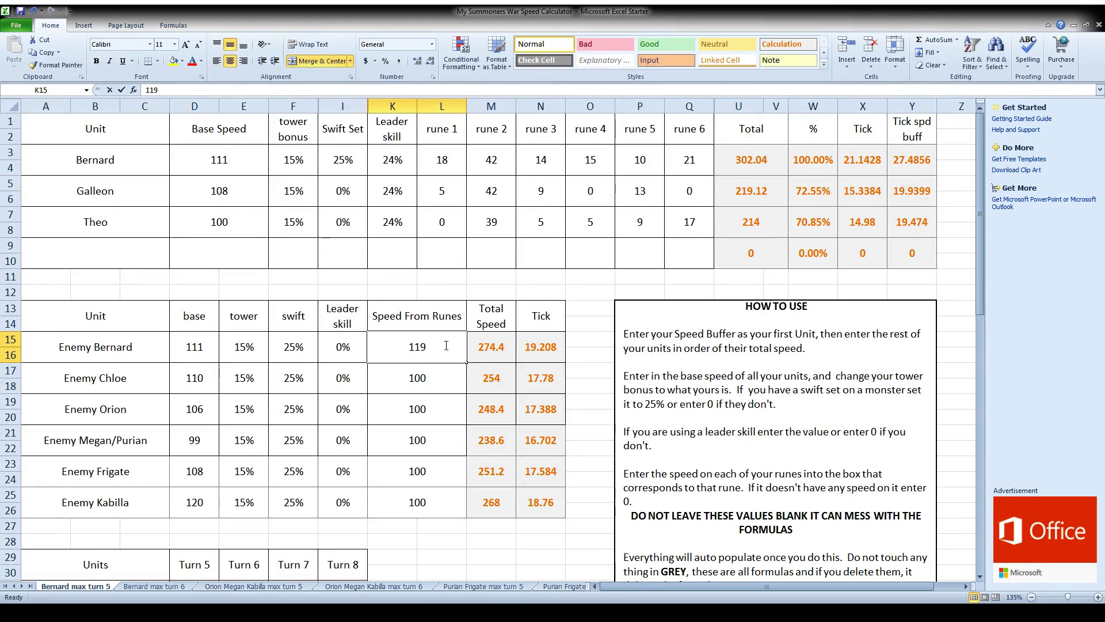
key(BackSpace)
key(BackSpace)
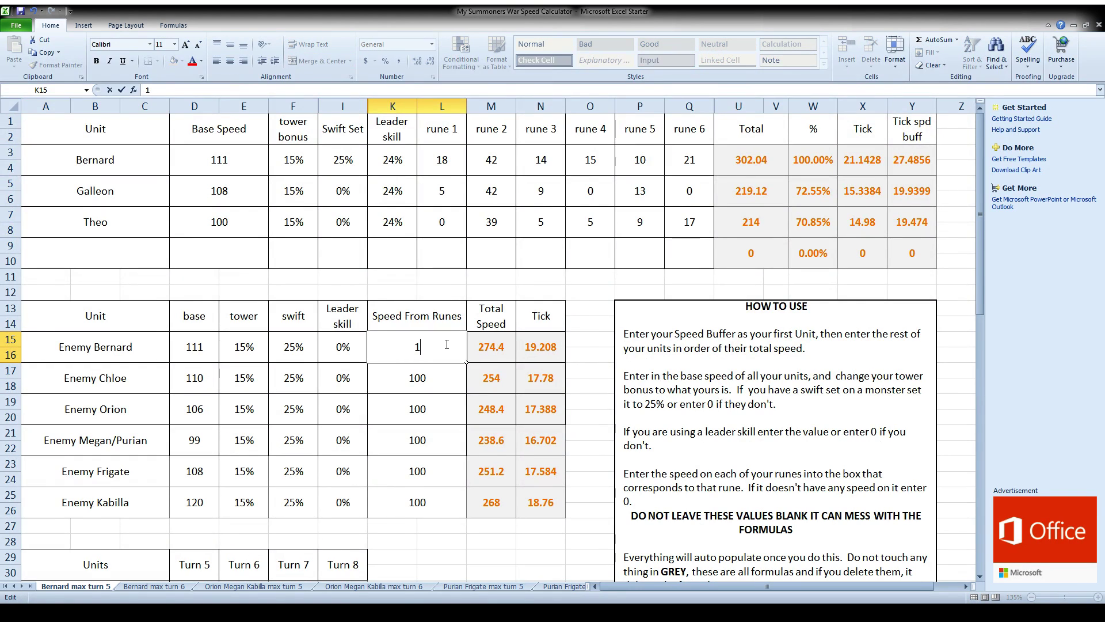
text(00)
key(Return)
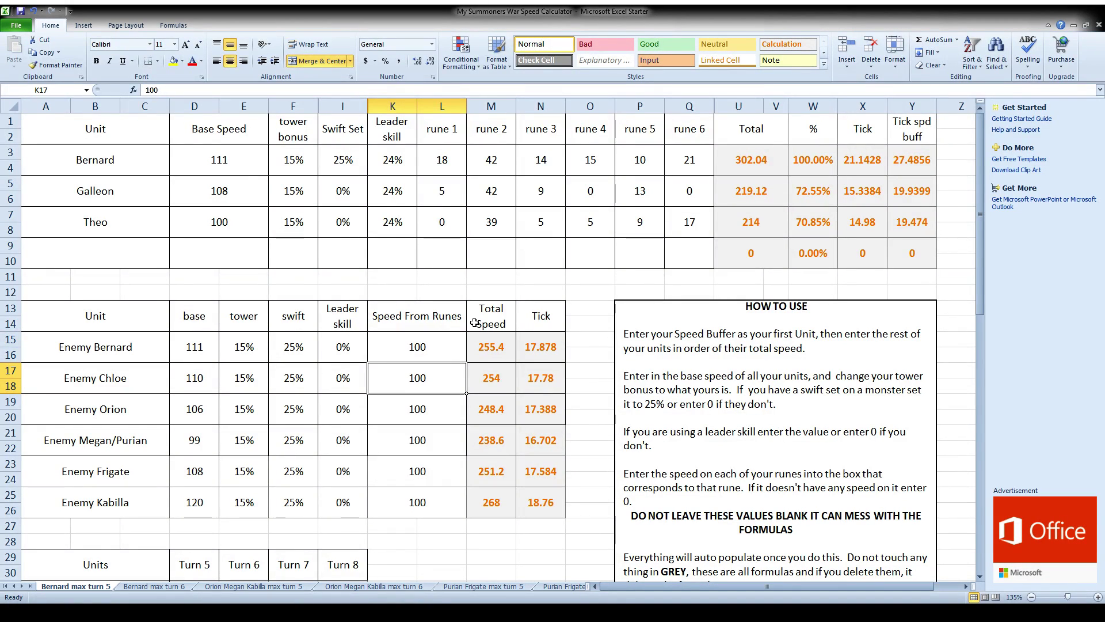
Lower Enemy Bernard's Speed From Runes to 80.
click(445, 344)
text(1)
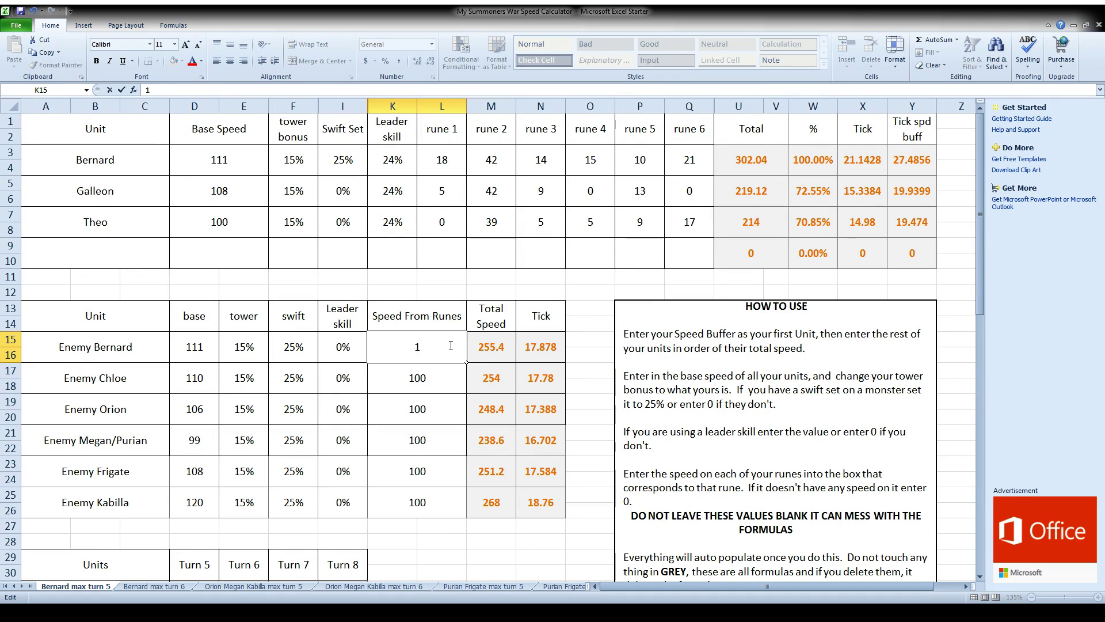
key(BackSpace)
text(80)
key(Return)
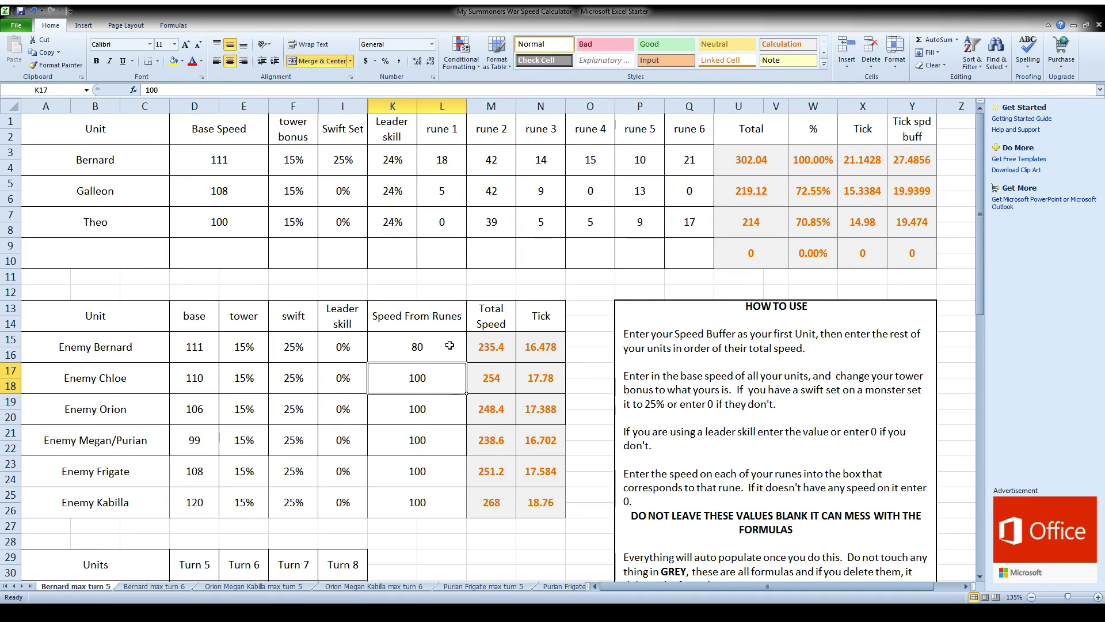
Set Enemy Bernard's tower bonus to 10%.
double_click(256, 349)
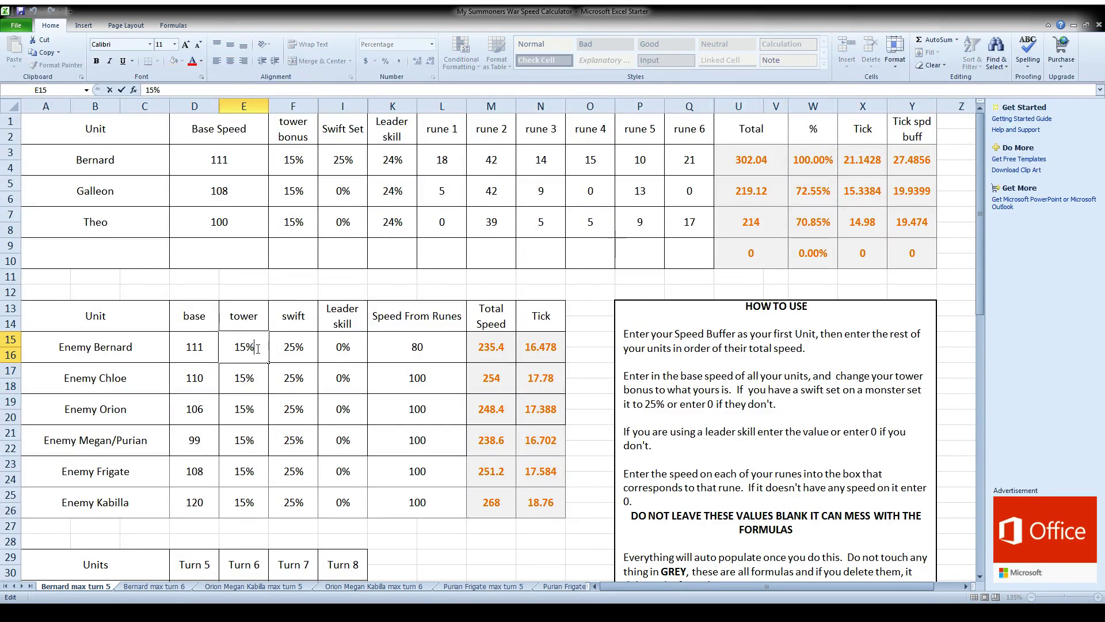
text(1)
key(BackSpace)
key(BackSpace)
key(BackSpace)
key(BackSpace)
text(10)
key(Return)
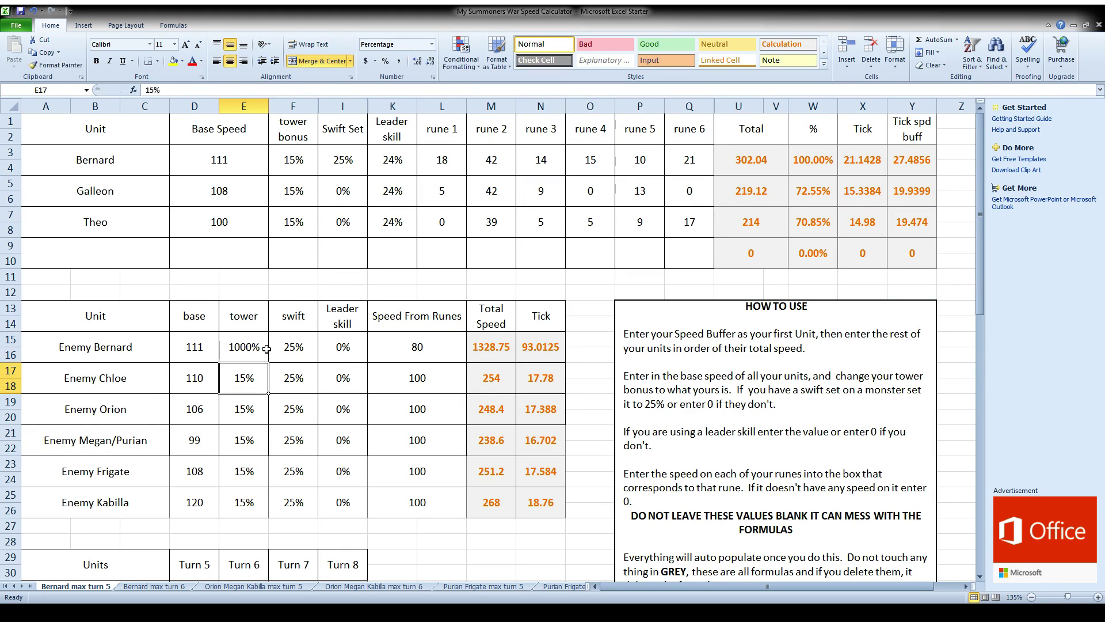
click(256, 351)
text(0)
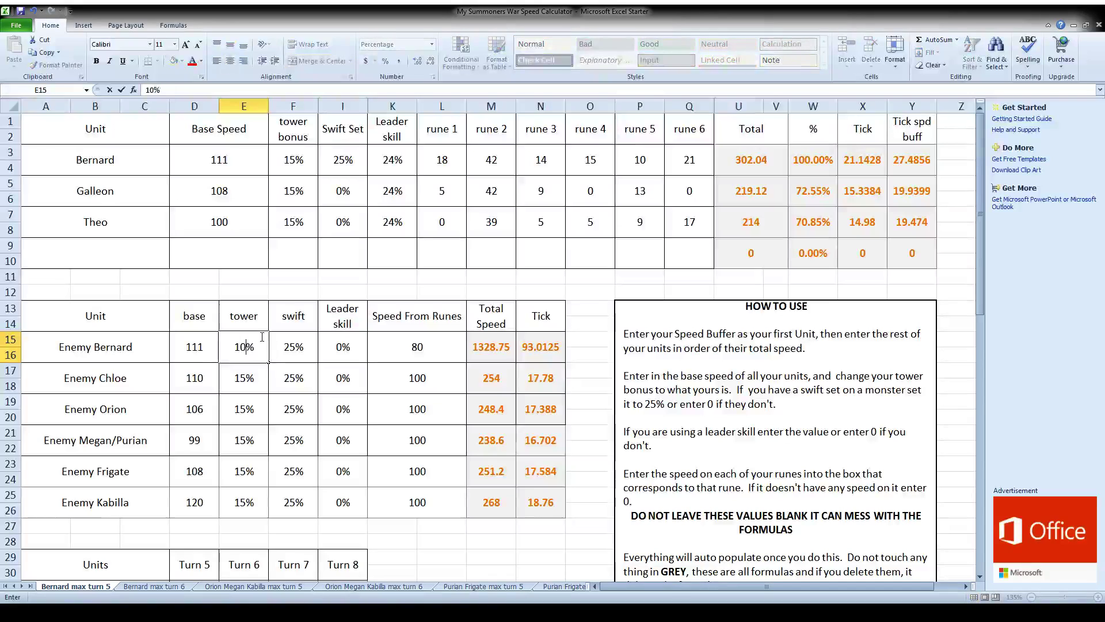
key(Return)
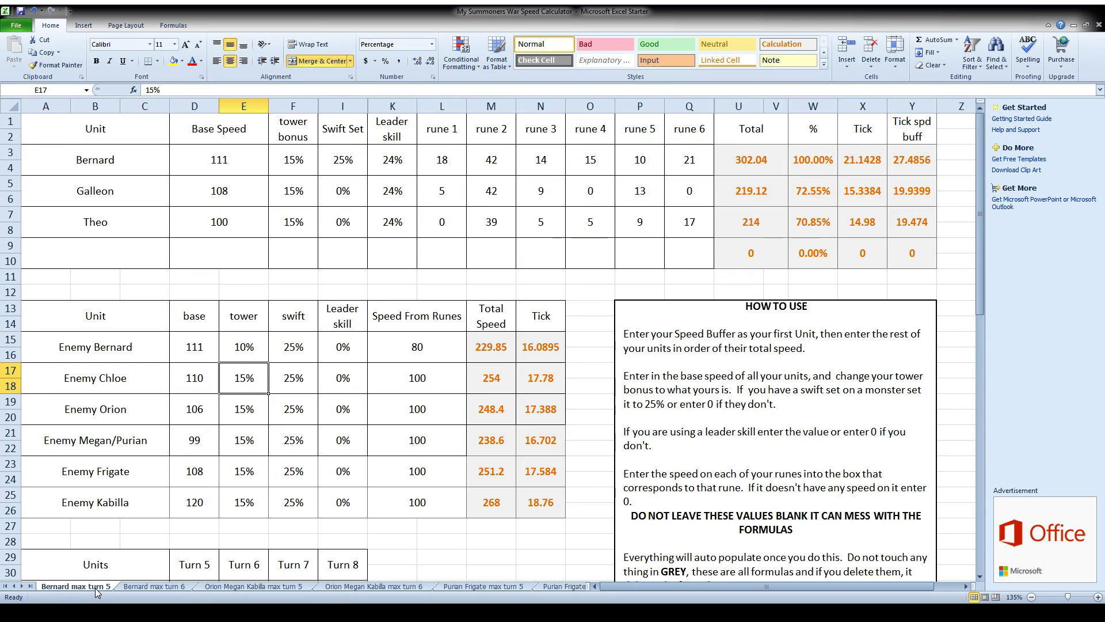
On the Bernard max turn 6 sheet, check Bernard's tick, his Turn 6 value and Sieq's Turn 7 value.
click(139, 586)
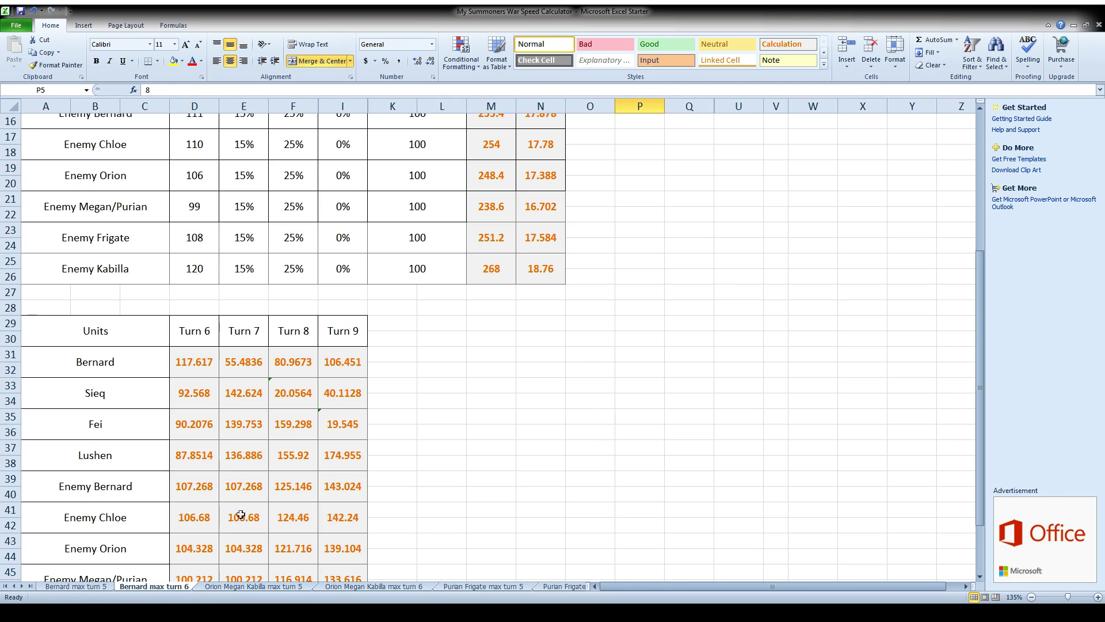
scroll(415, 492, up, 5)
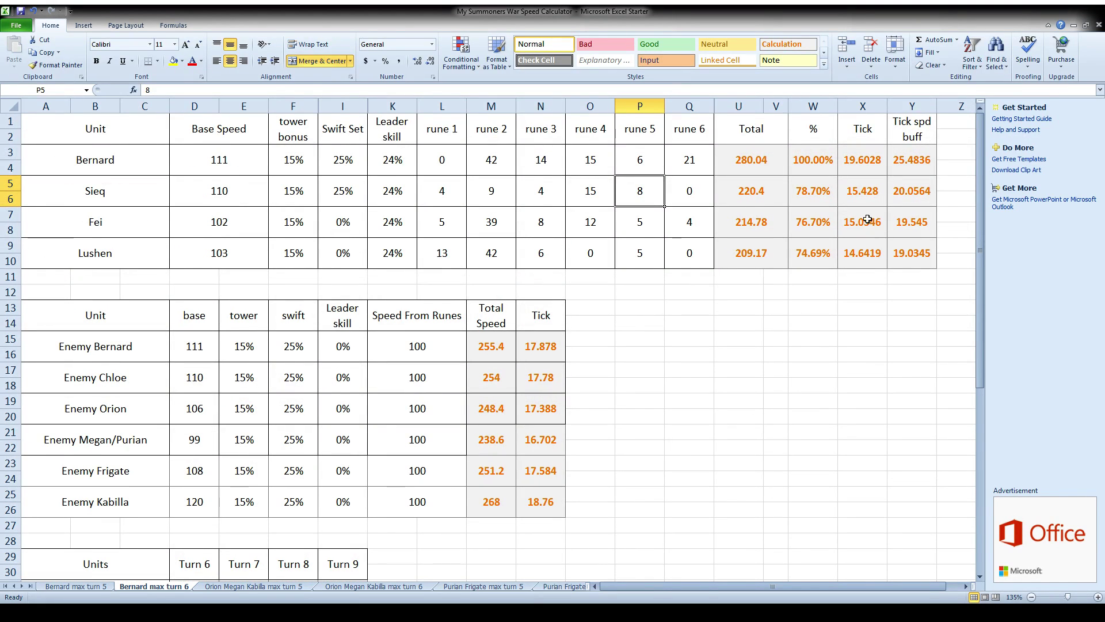
click(862, 169)
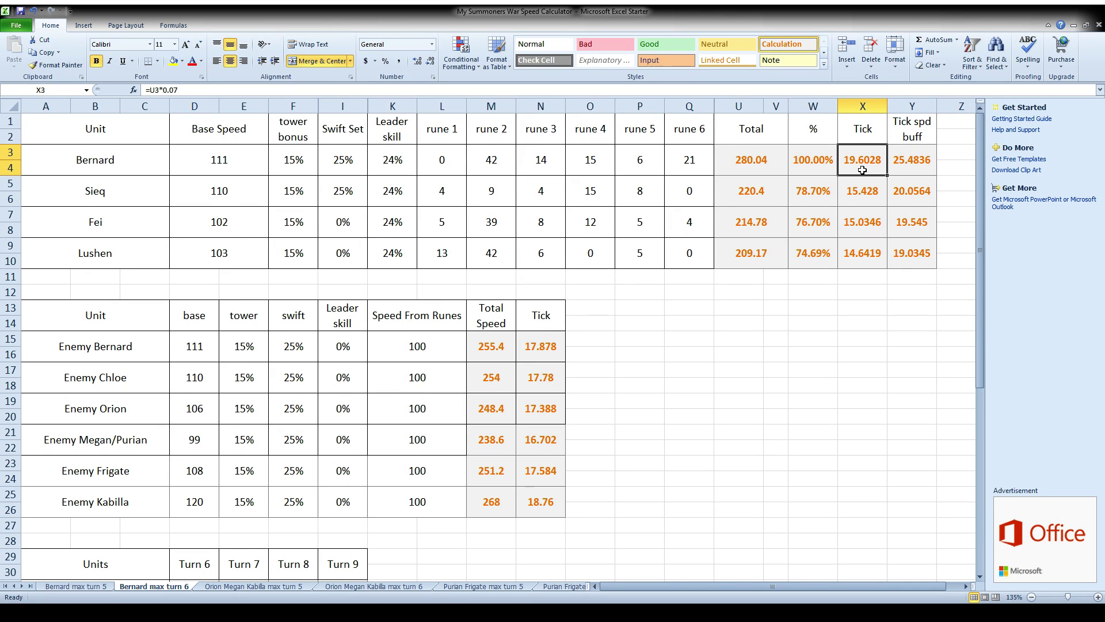
scroll(861, 171, down, 3)
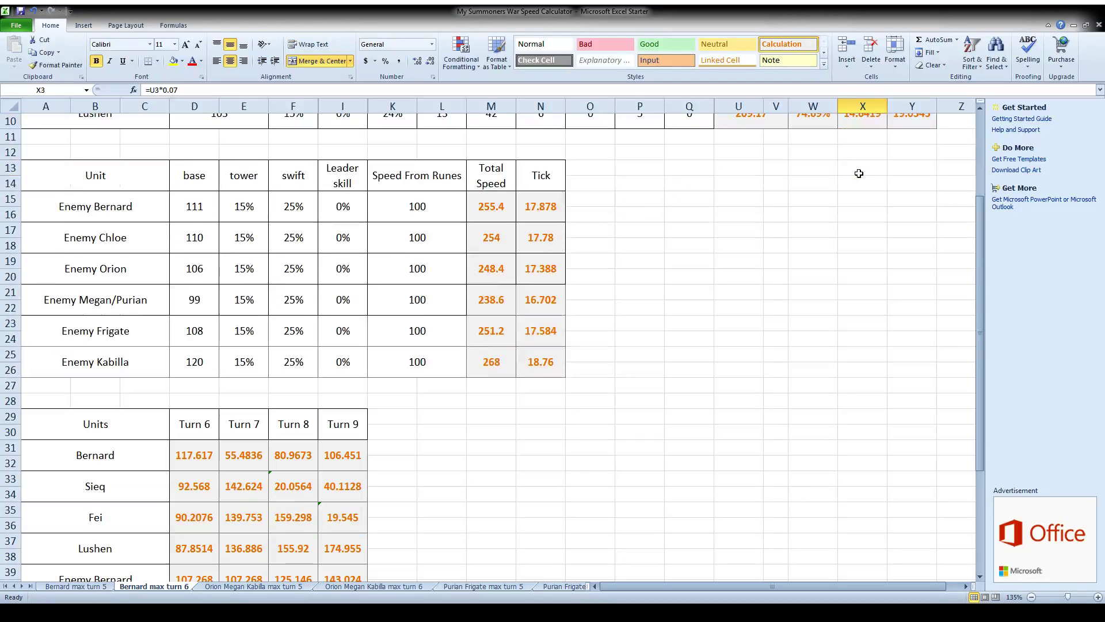
click(195, 456)
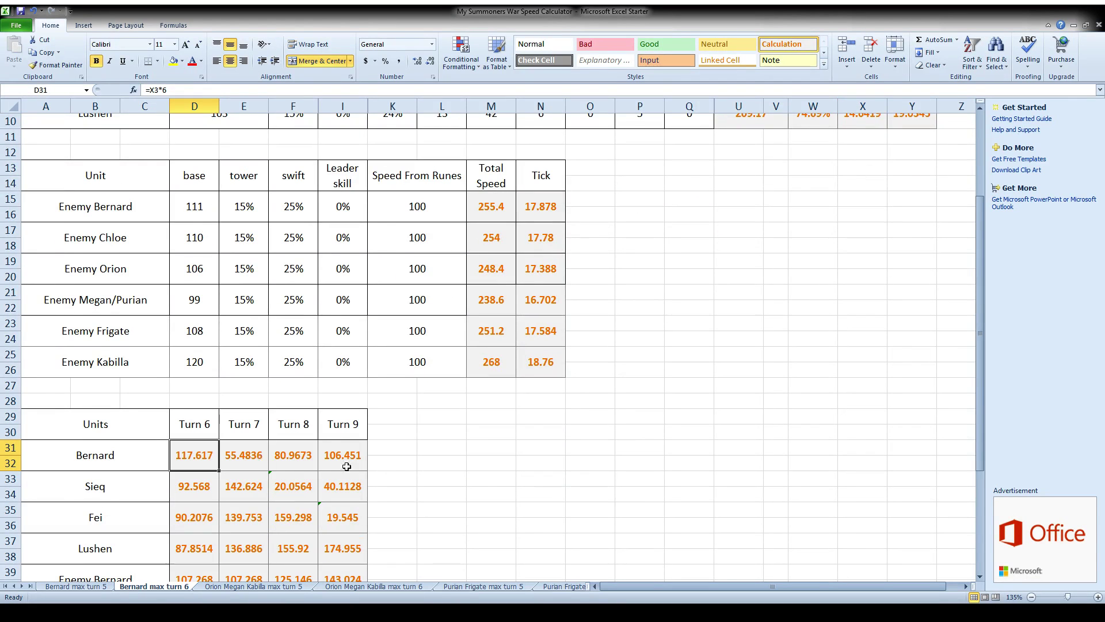
scroll(347, 466, up, 3)
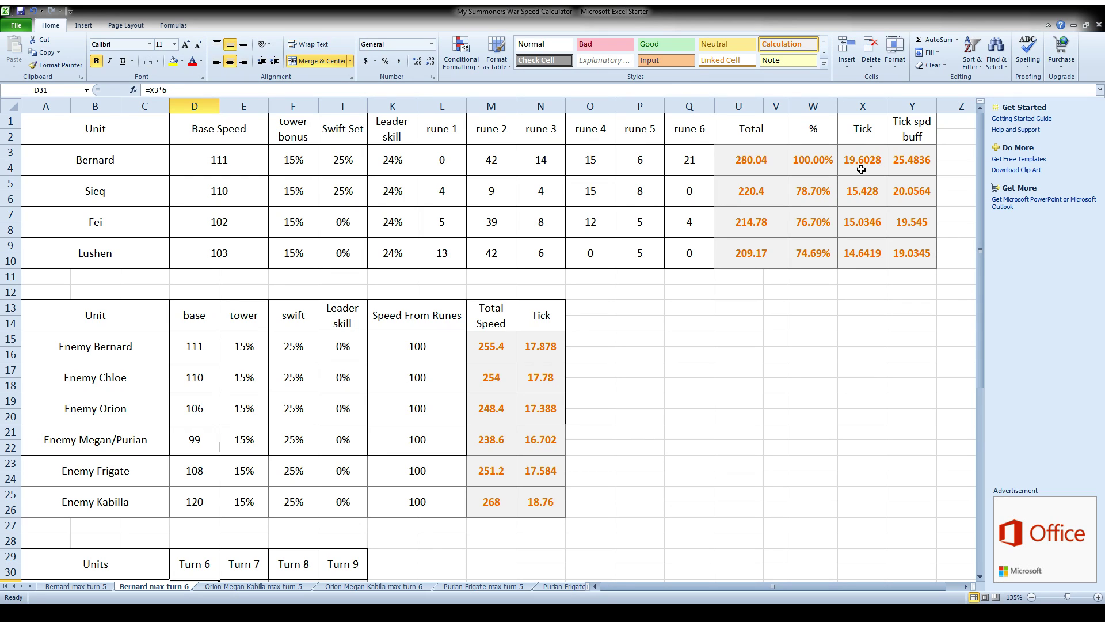
scroll(846, 183, down, 5)
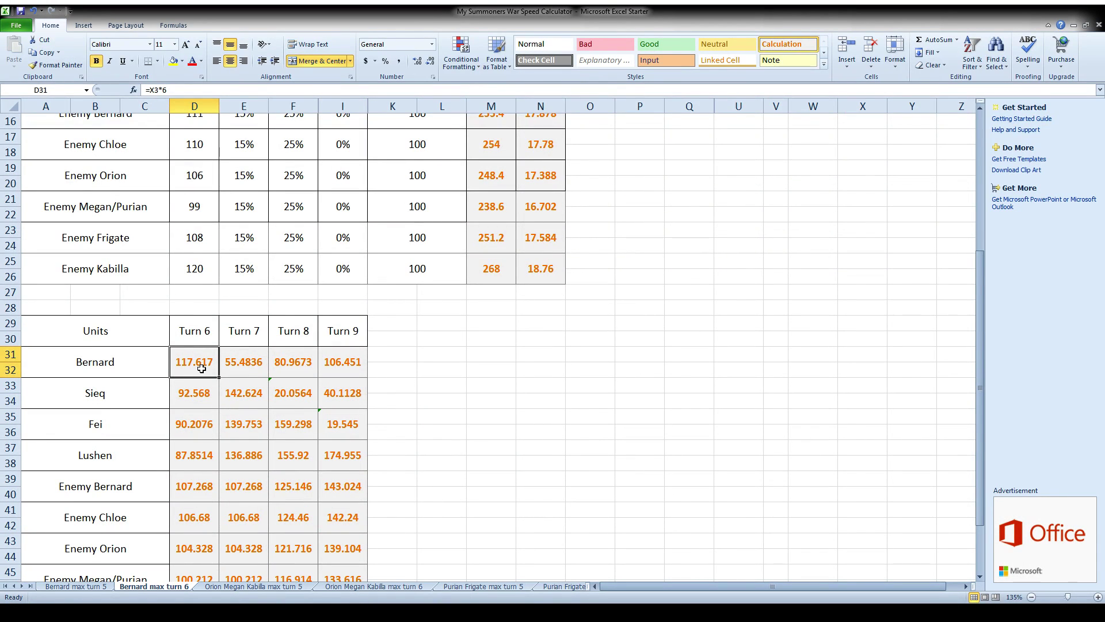
click(256, 397)
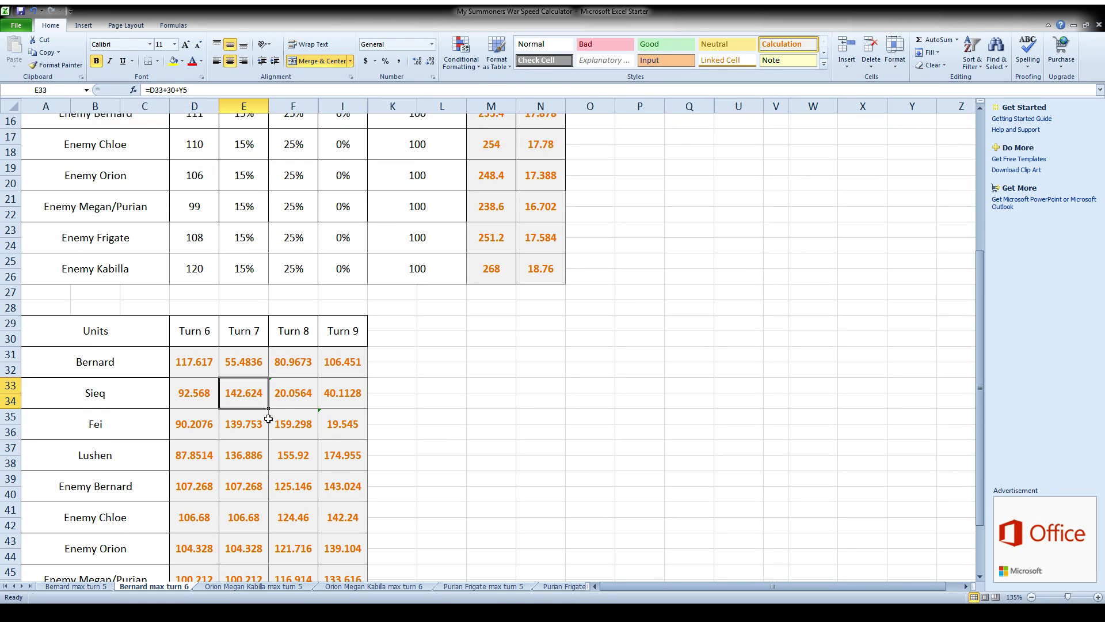
click(274, 588)
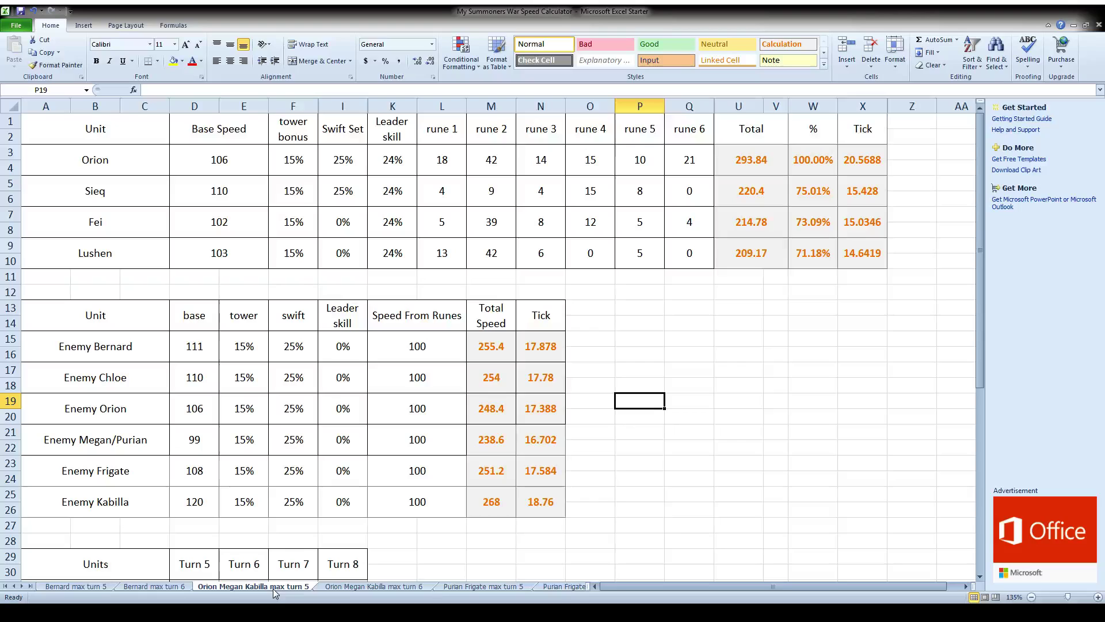
Look through the Orion Megan Kabilla max turn 6 and Purian Frigate sheets, ending on the Bernard max turn 4 sheet.
click(373, 587)
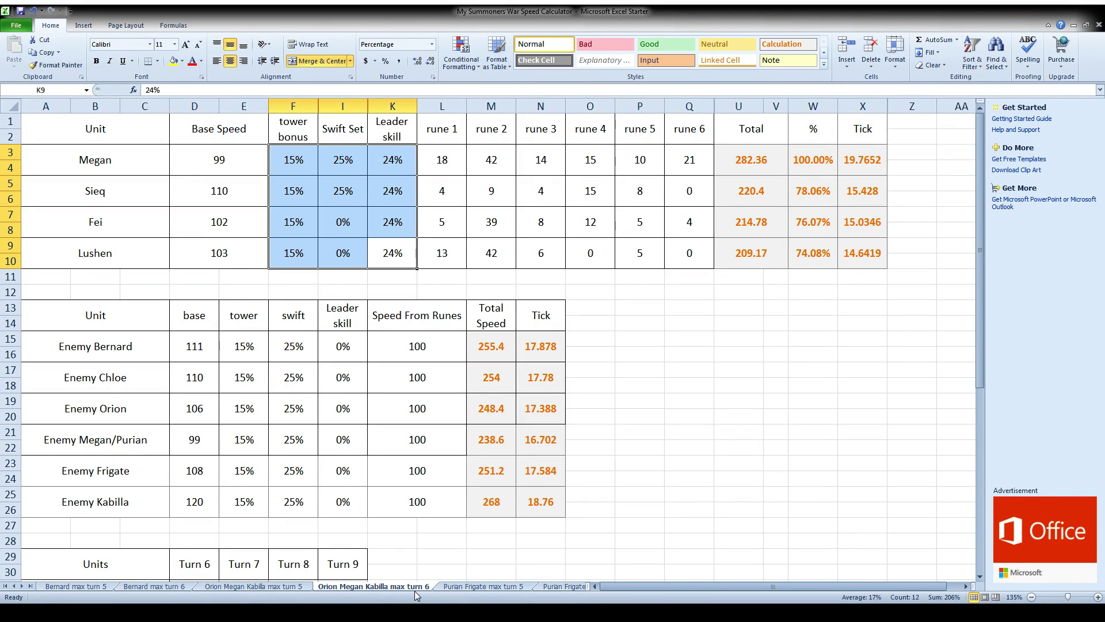
click(468, 587)
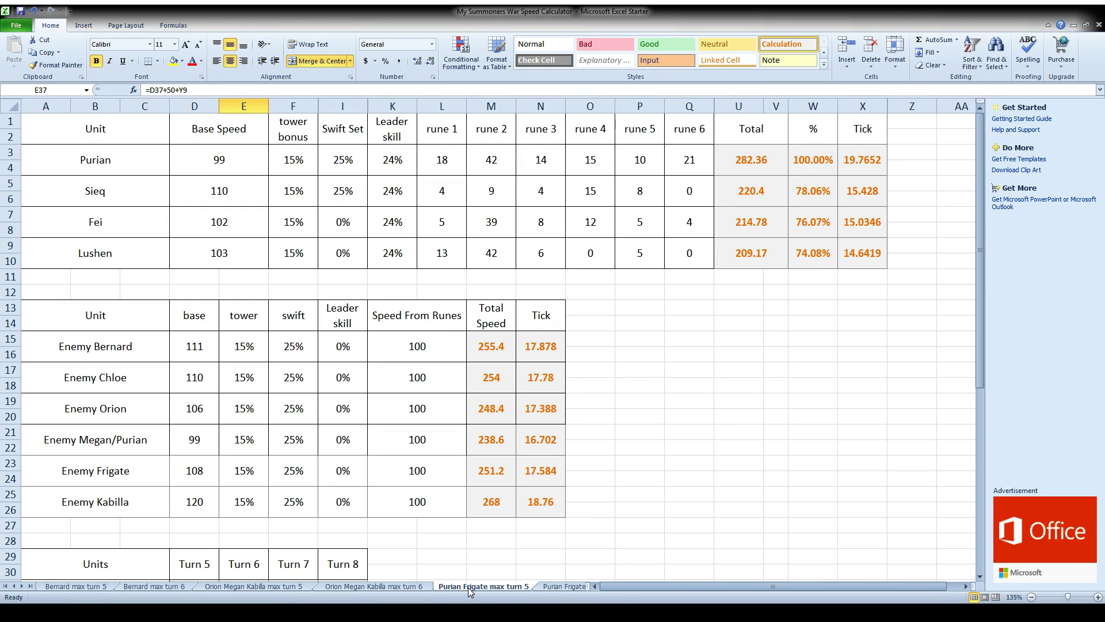
click(552, 587)
click(573, 587)
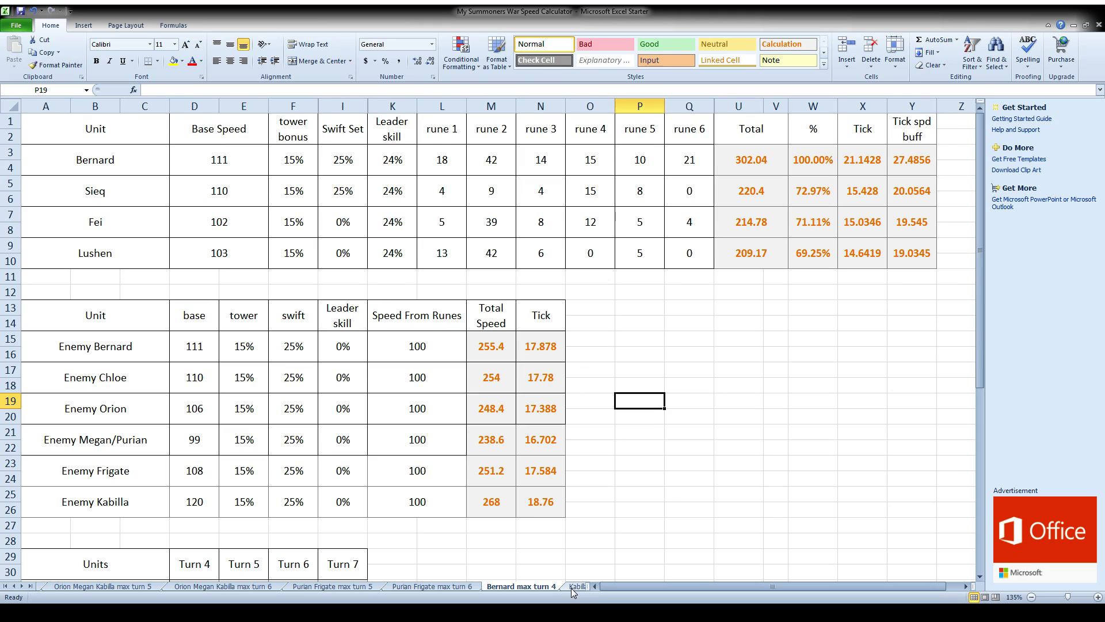
Set Bernard's leader skill to 33% on the Bernard max turn 4 sheet.
double_click(395, 166)
key(BackSpace)
key(BackSpace)
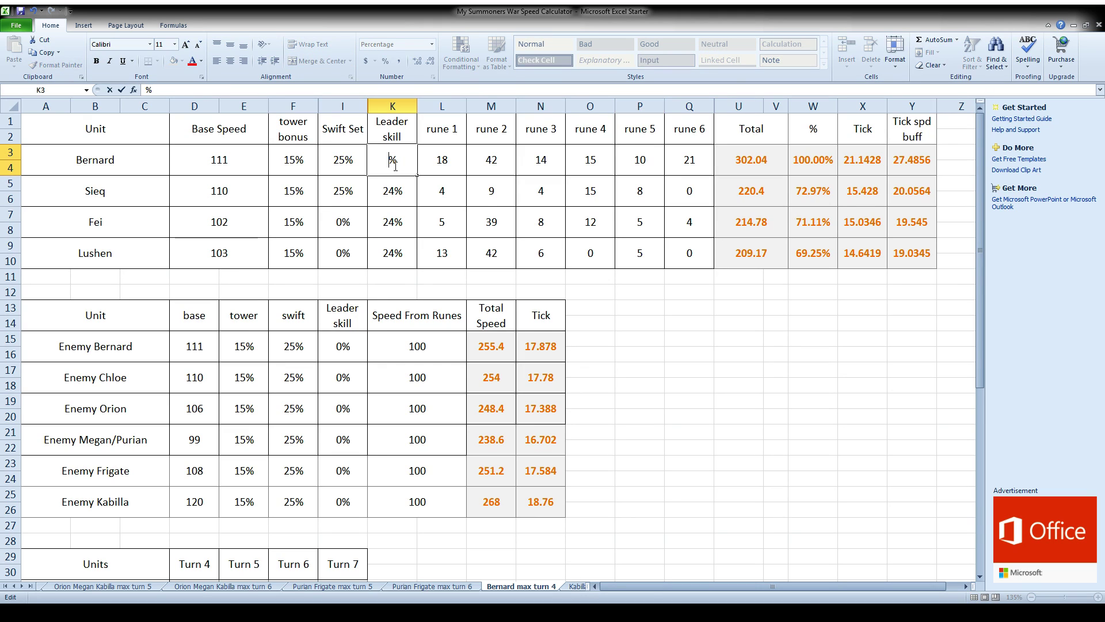
text(33)
key(Return)
Set Bernard's rune 3 speed to 20 and his rune 5 speed to 25.
click(551, 160)
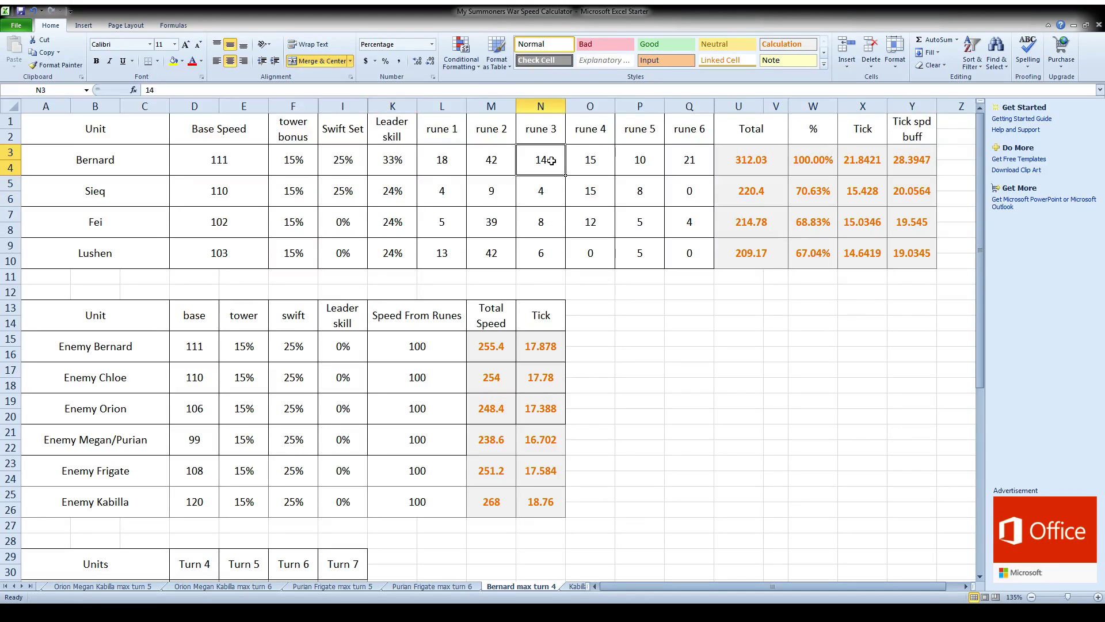
text(20)
click(632, 160)
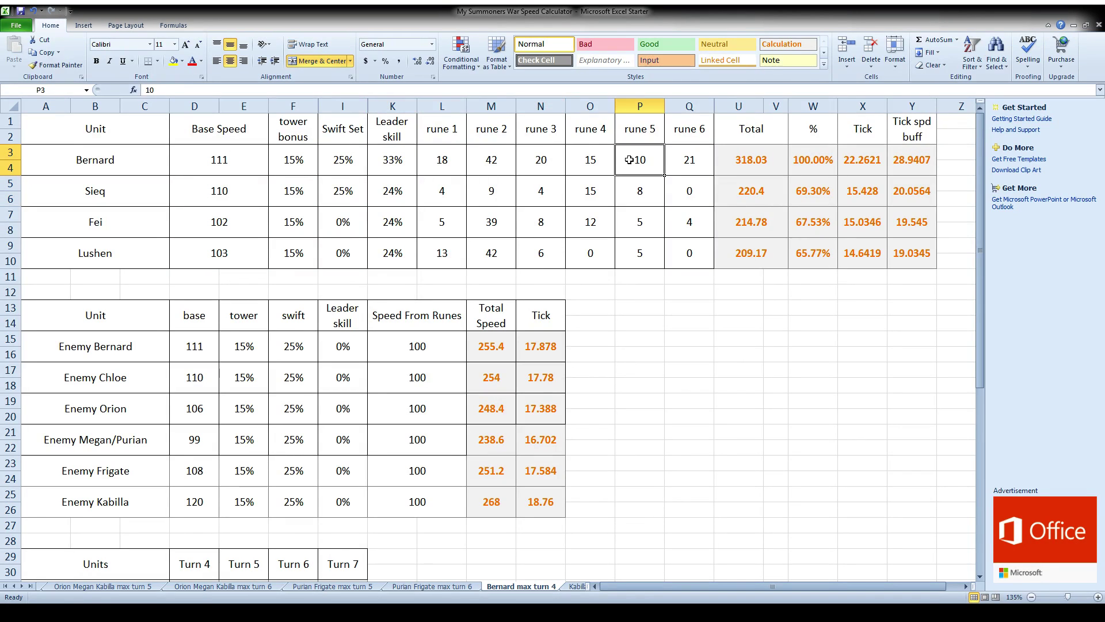
text(25)
key(Tab)
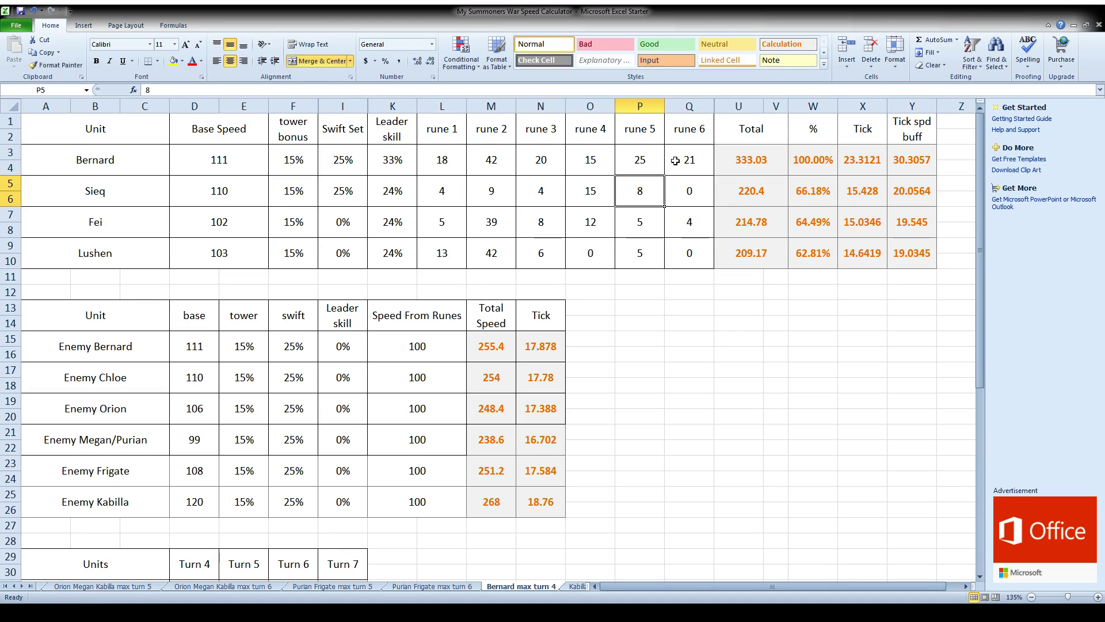
Set Bernard's rune 4 speed to 22 and his rune 1 speed to 27.
click(608, 162)
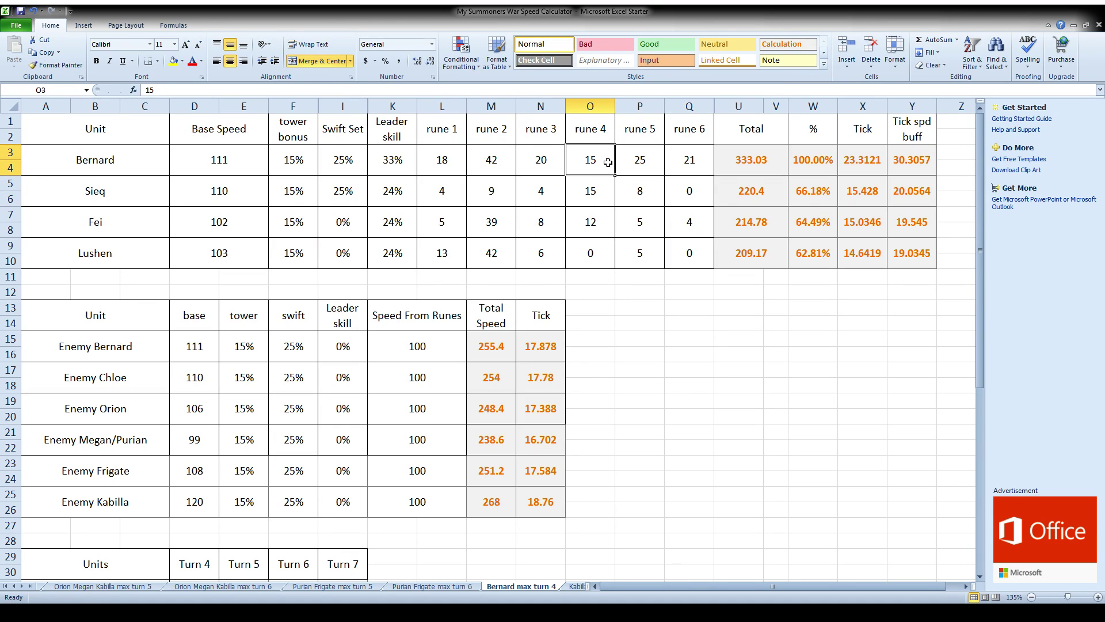
text(22)
key(Return)
click(445, 159)
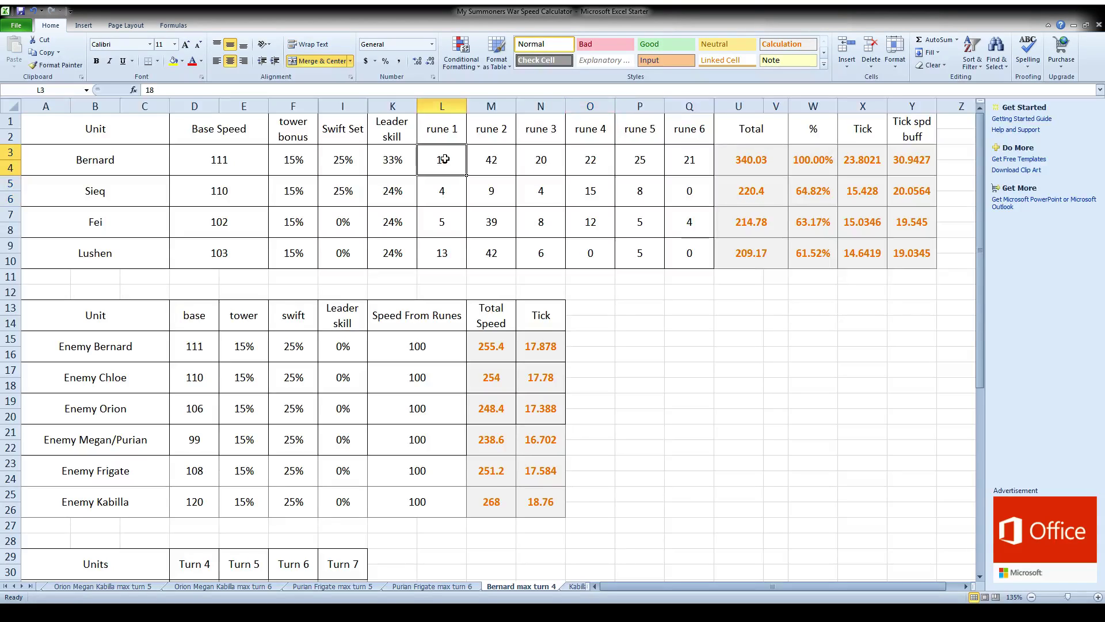
text(27)
key(Return)
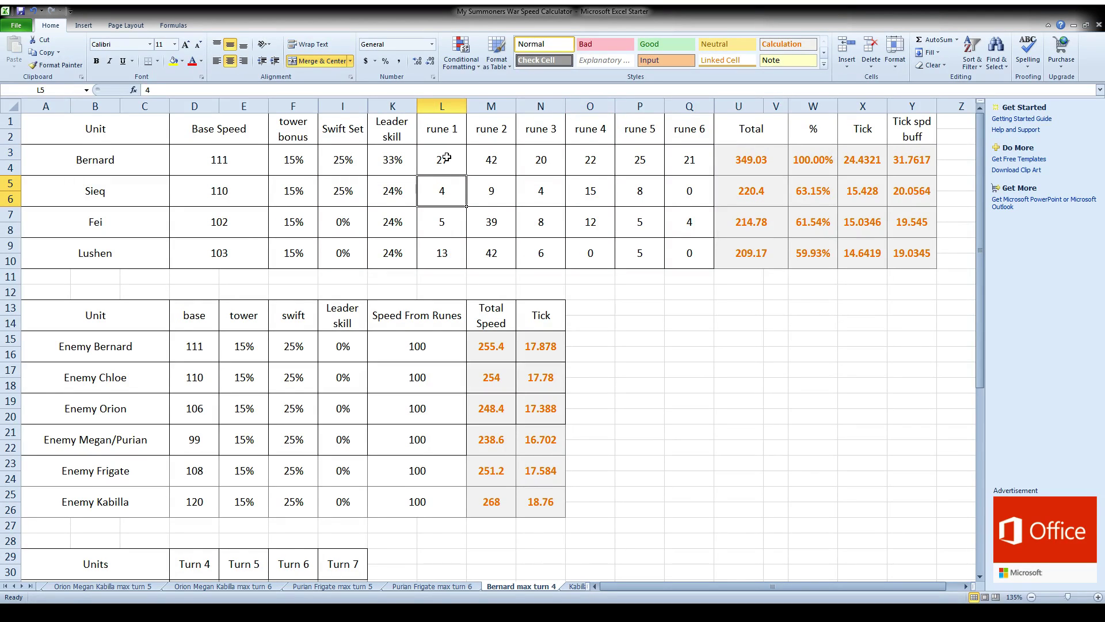
Check Bernard's Turn 4 value and raise his rune 3 speed to 26.
scroll(593, 396, down, 3)
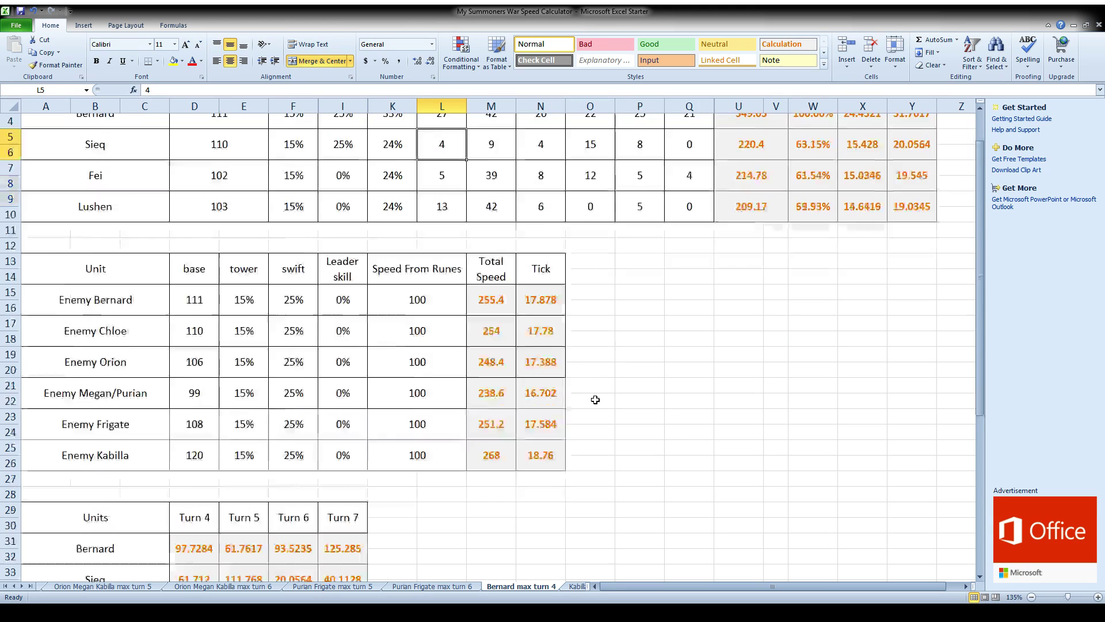
scroll(595, 400, up, 3)
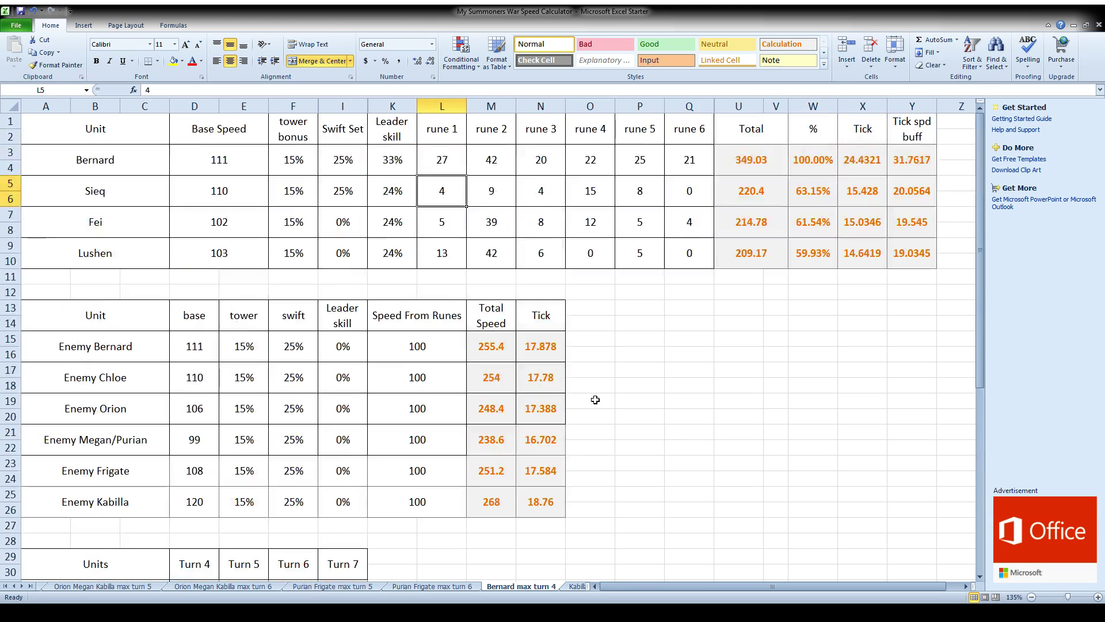
double_click(548, 161)
key(BackSpace)
text(6)
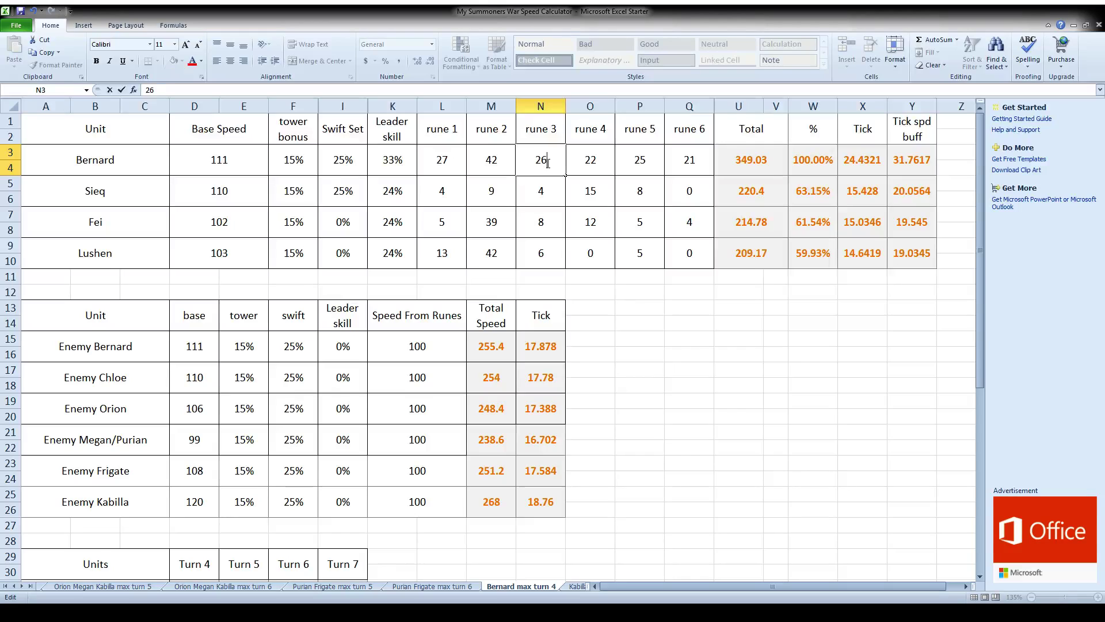
key(Return)
Set Bernard's rune 6 speed to 28.
double_click(690, 161)
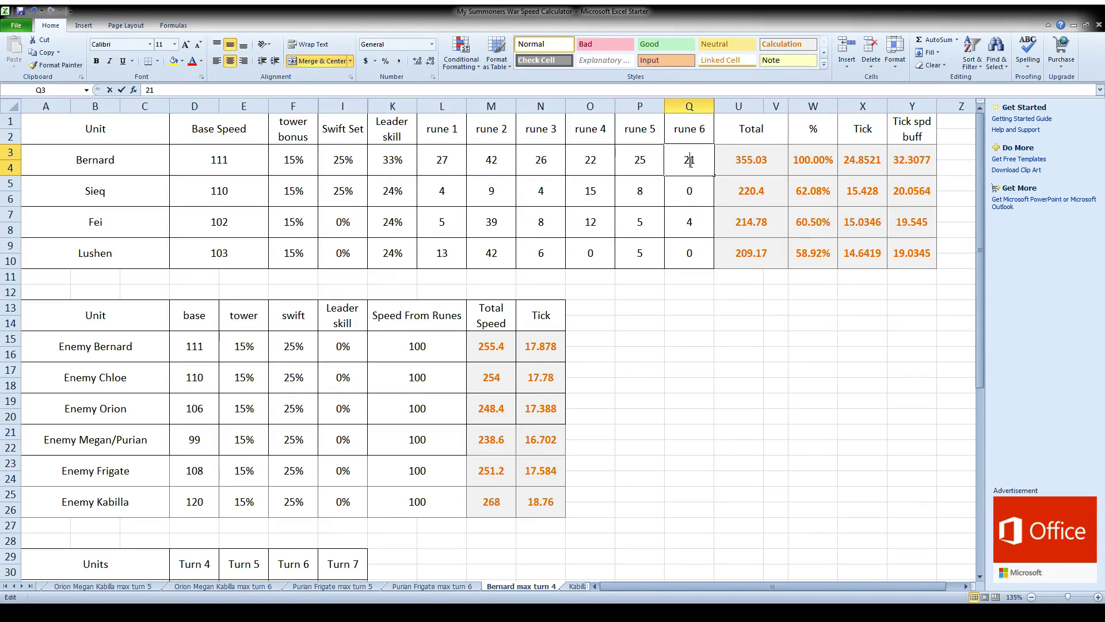
text(28)
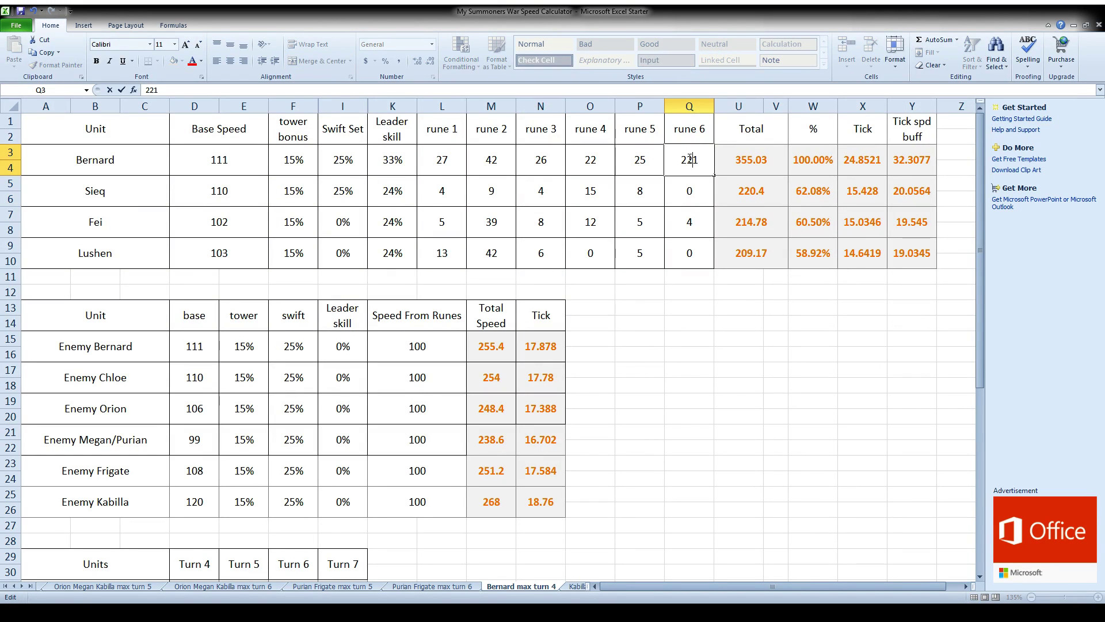
key(BackSpace)
key(BackSpace)
key(Delete)
text(8)
key(Return)
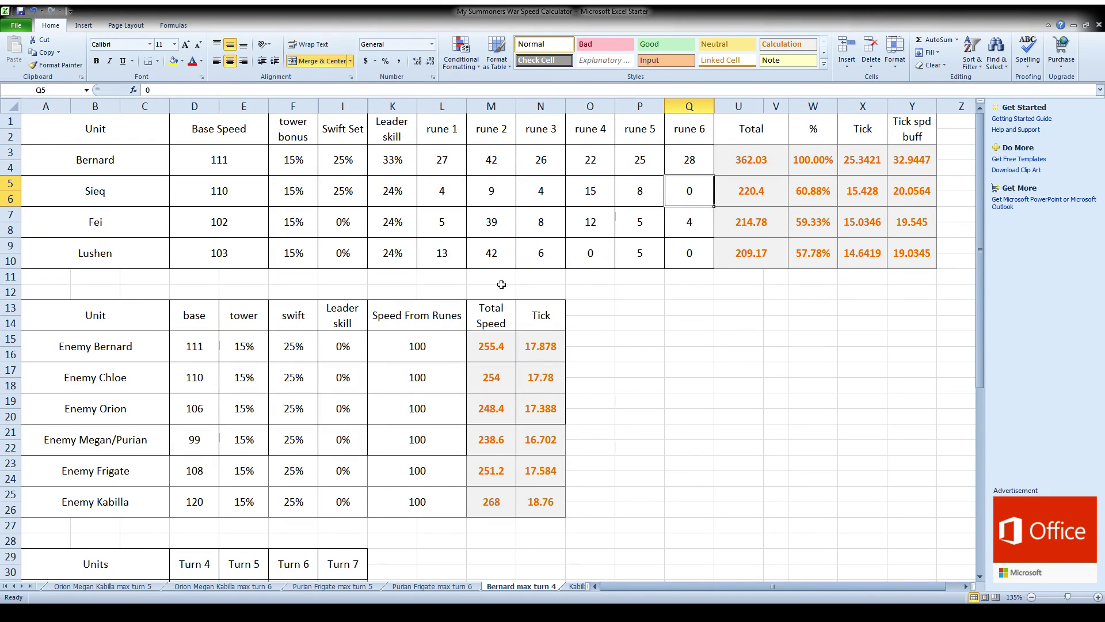
Check the Turn 4 values of Bernard and Sieq in the Bernard max turn 4 turn table.
scroll(385, 166, down, 3)
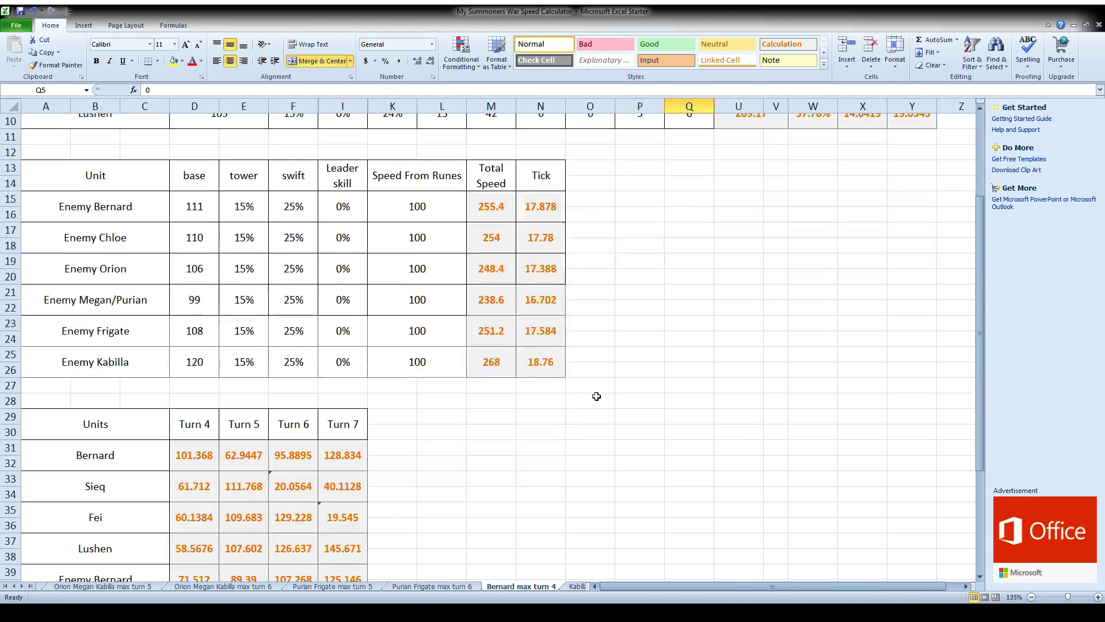
click(202, 478)
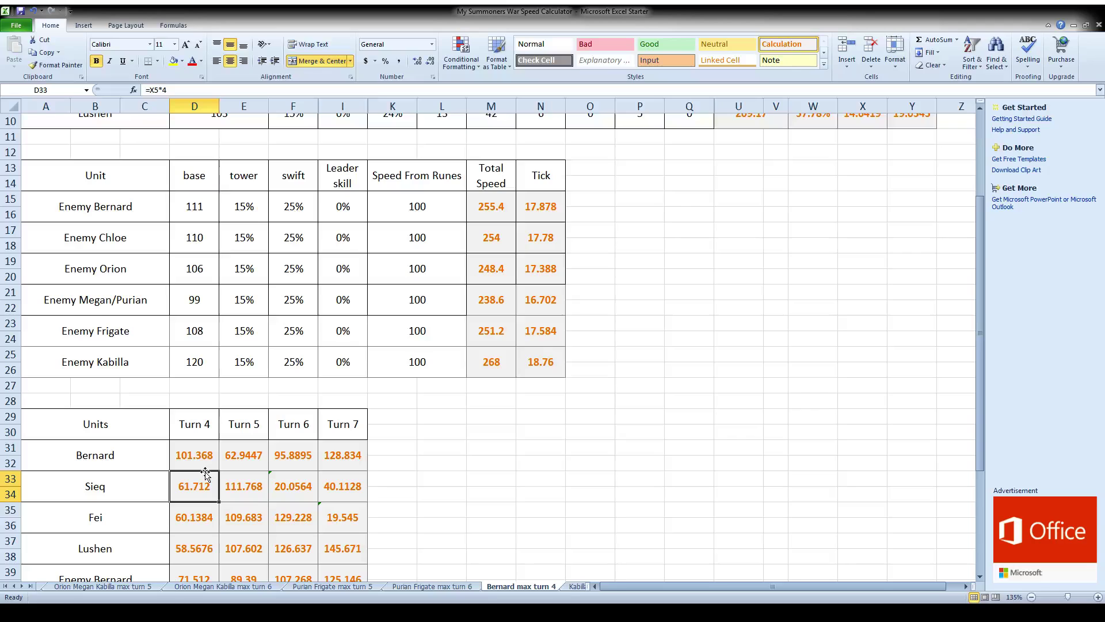
click(205, 464)
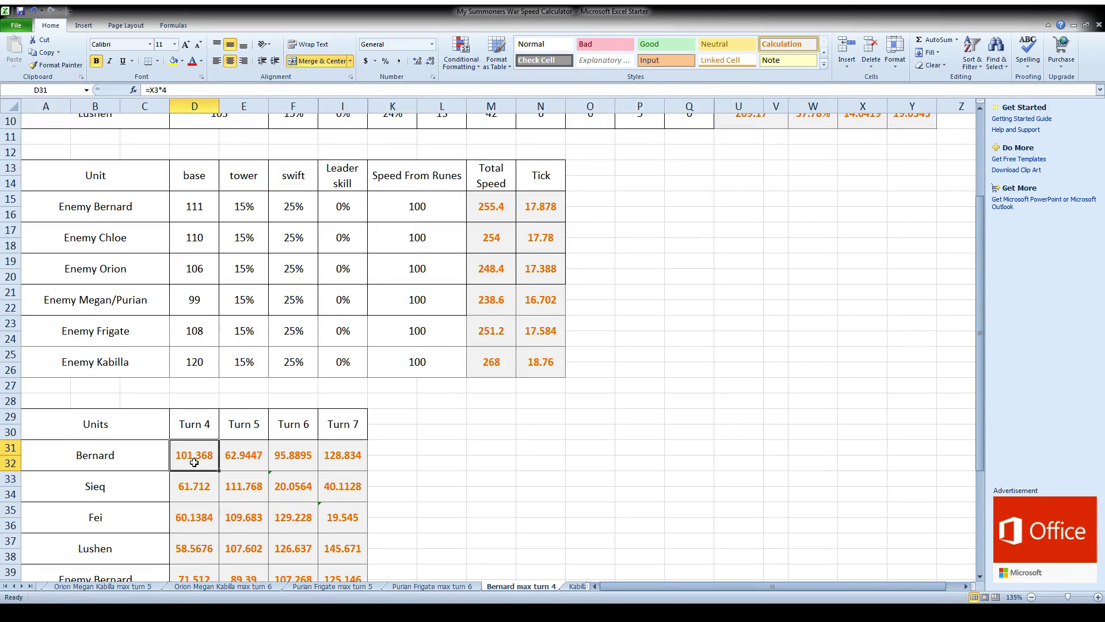
scroll(520, 486, up, 3)
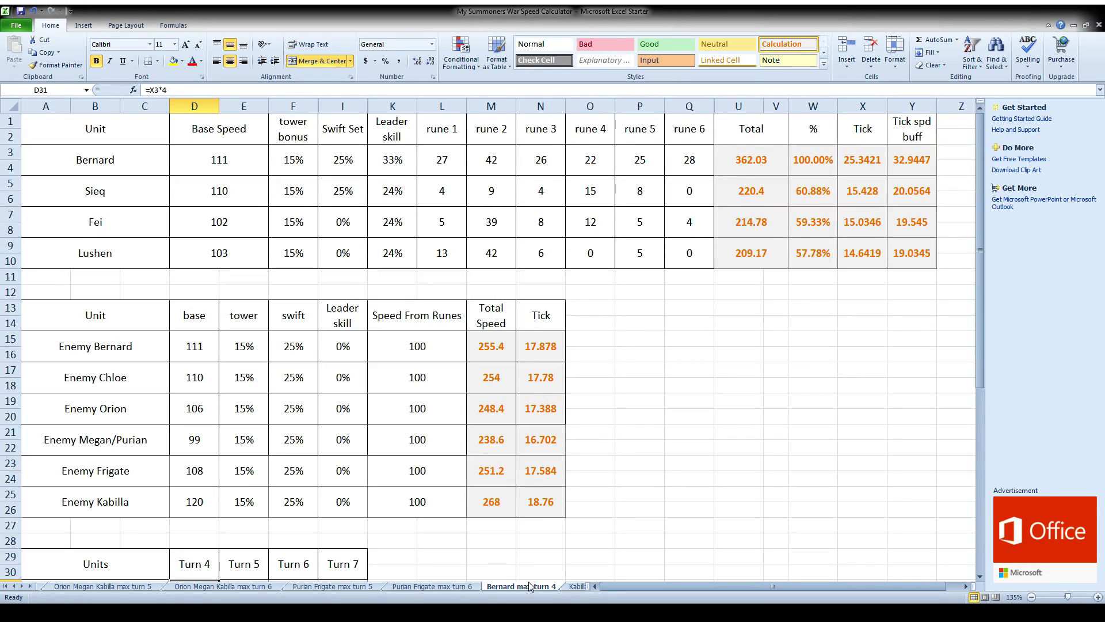
Open the Kabilla max turn 4 sheet and review its unit, enemy and turn tables.
click(578, 586)
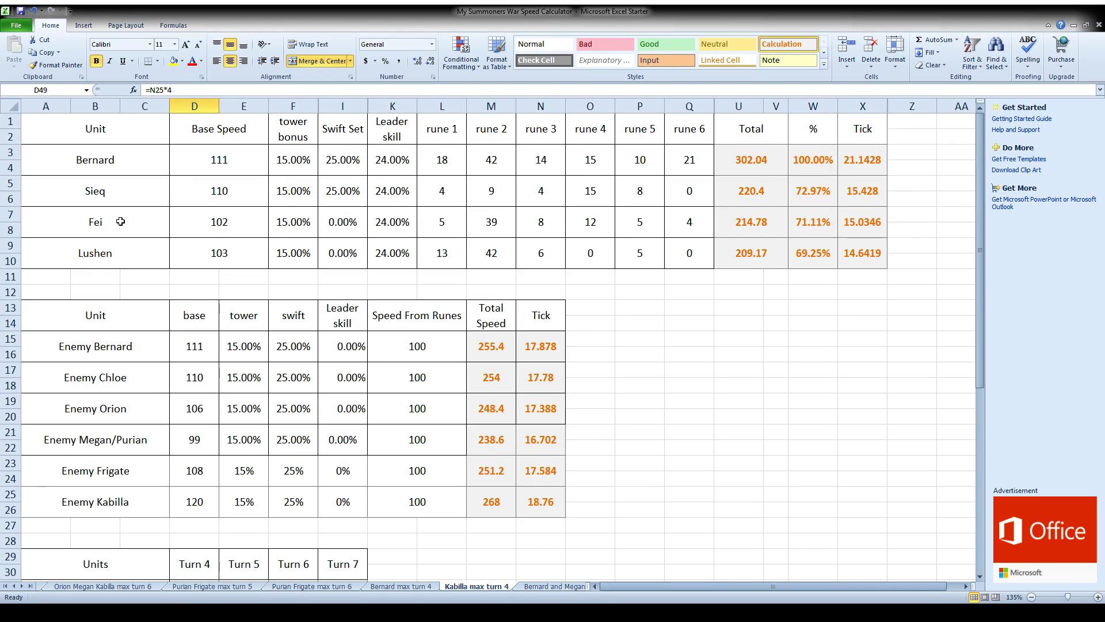
scroll(628, 441, down, 7)
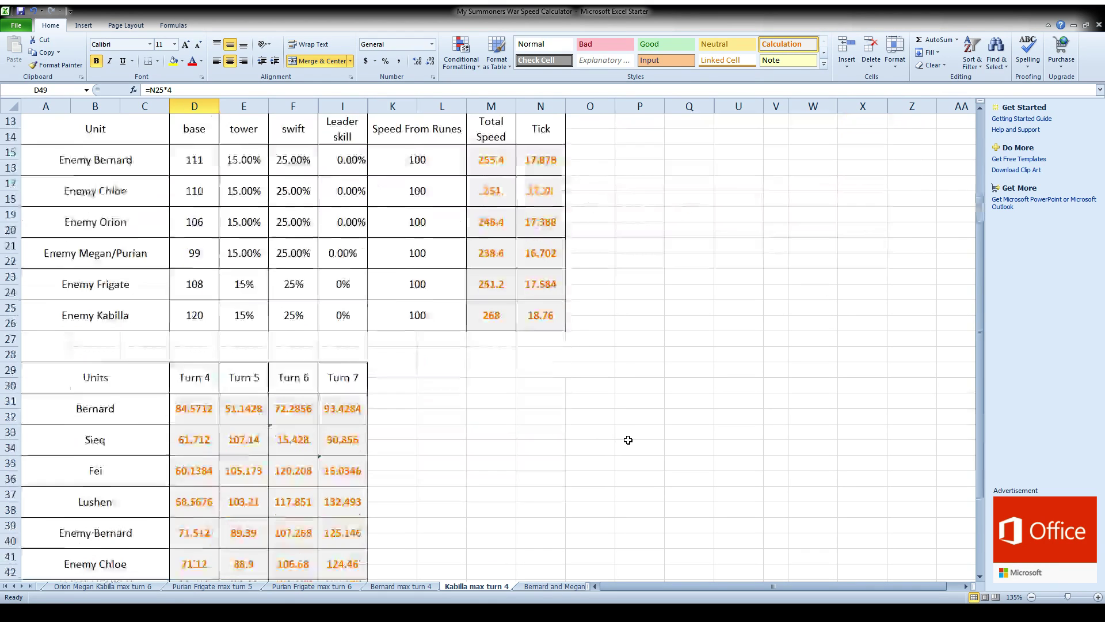
scroll(628, 440, up, 4)
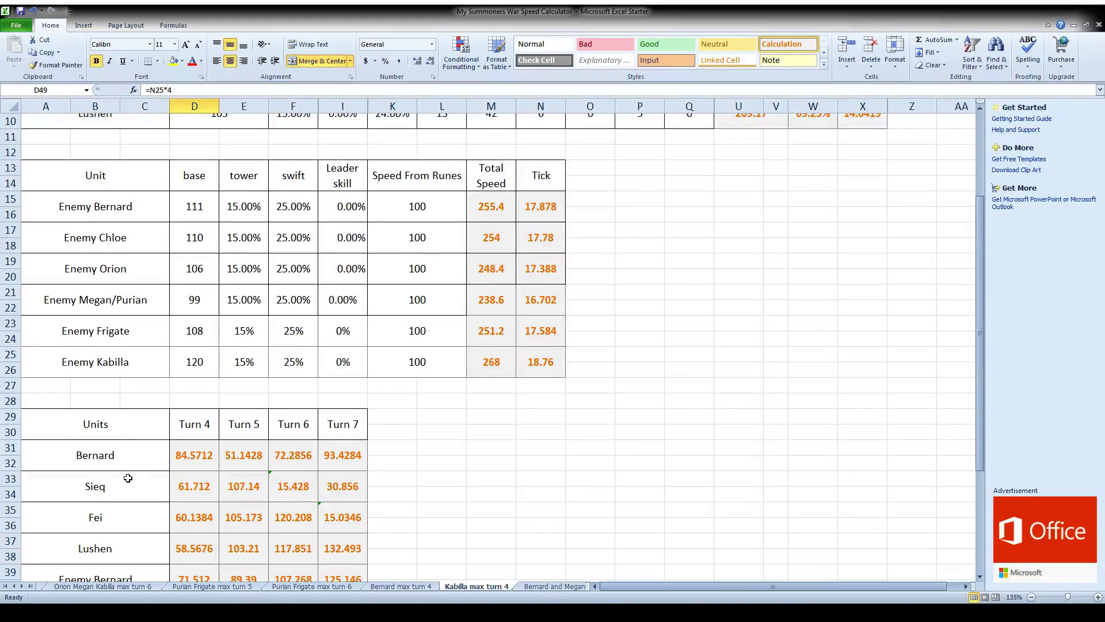
scroll(507, 512, up, 3)
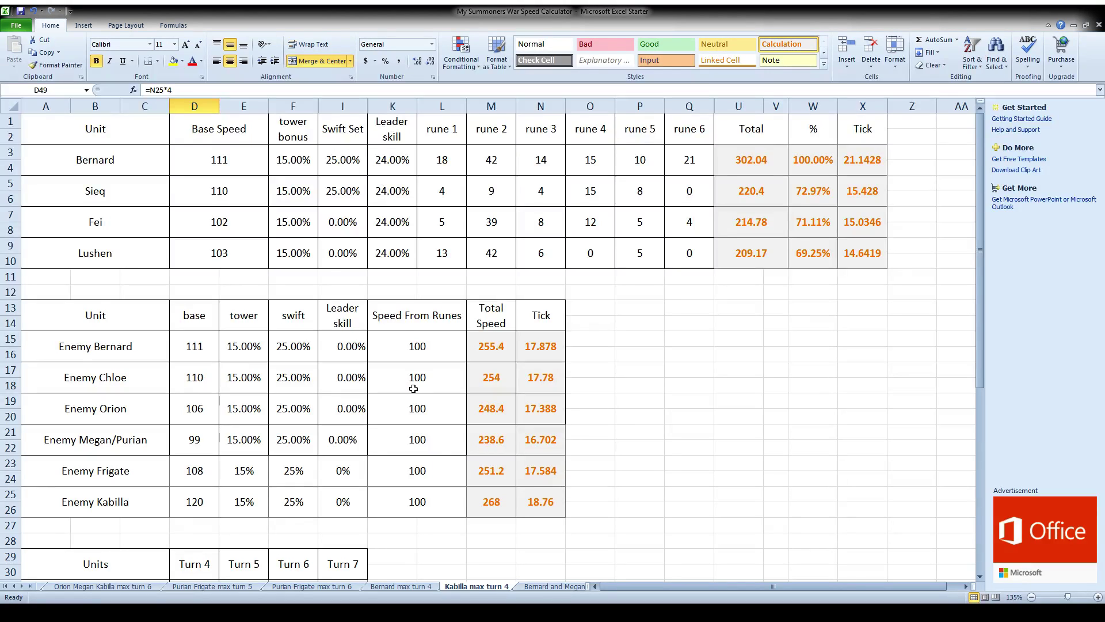
On the Bernard and Megan max turn 5 sheet, check Bernard's Turn 5, Megan's Turn 6, Fei's Turn 7 and Lushen's Turn 8 values.
click(536, 586)
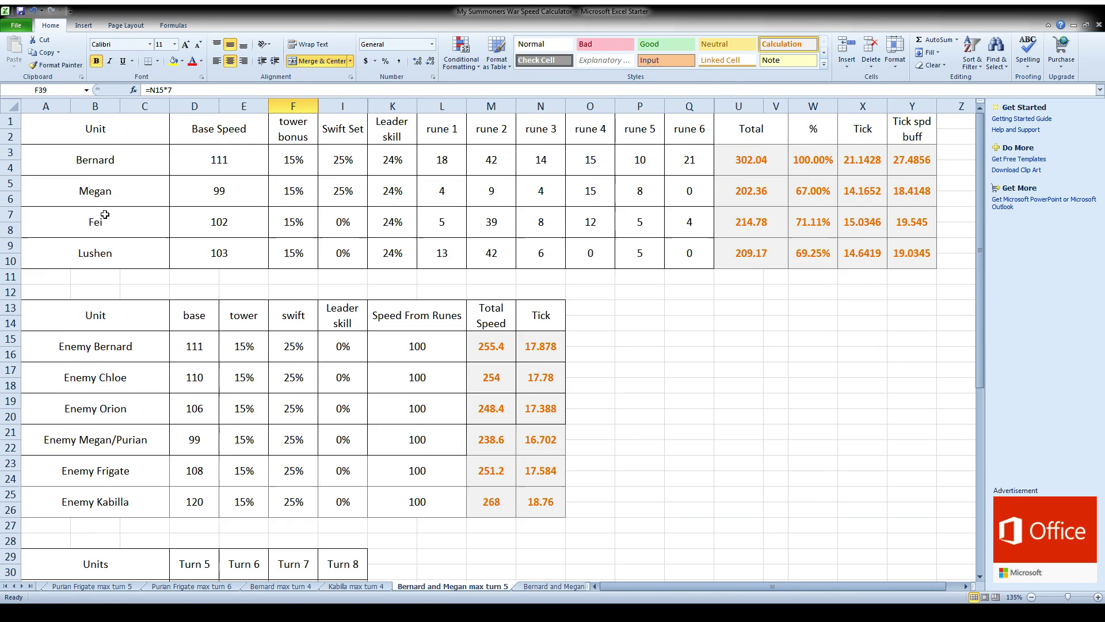
scroll(293, 416, down, 2)
scroll(293, 415, down, 1)
click(196, 455)
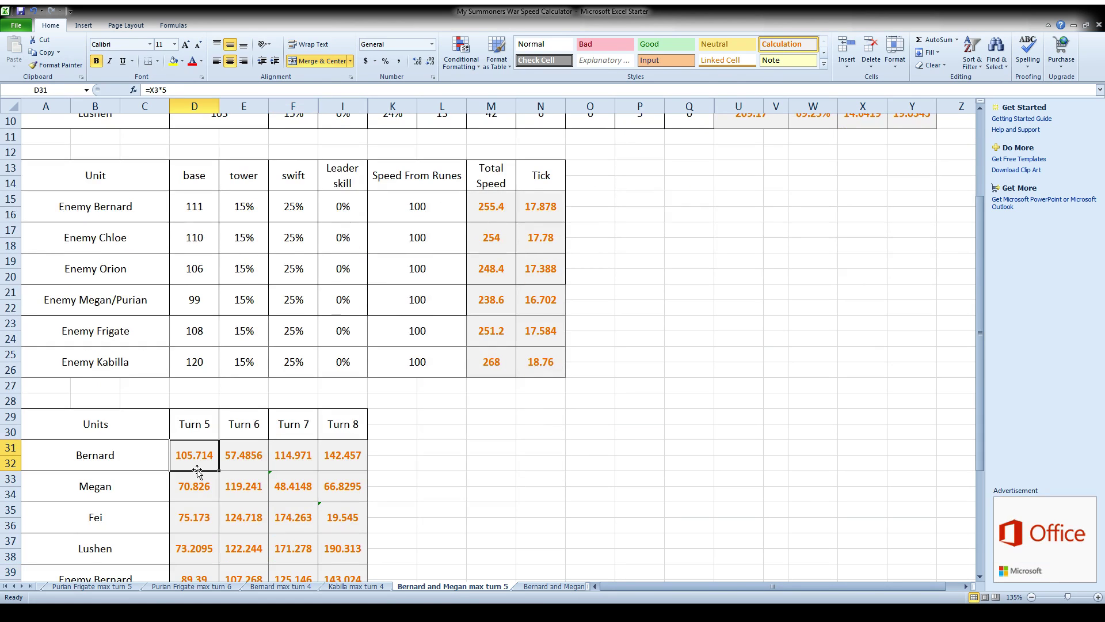
click(246, 489)
click(292, 517)
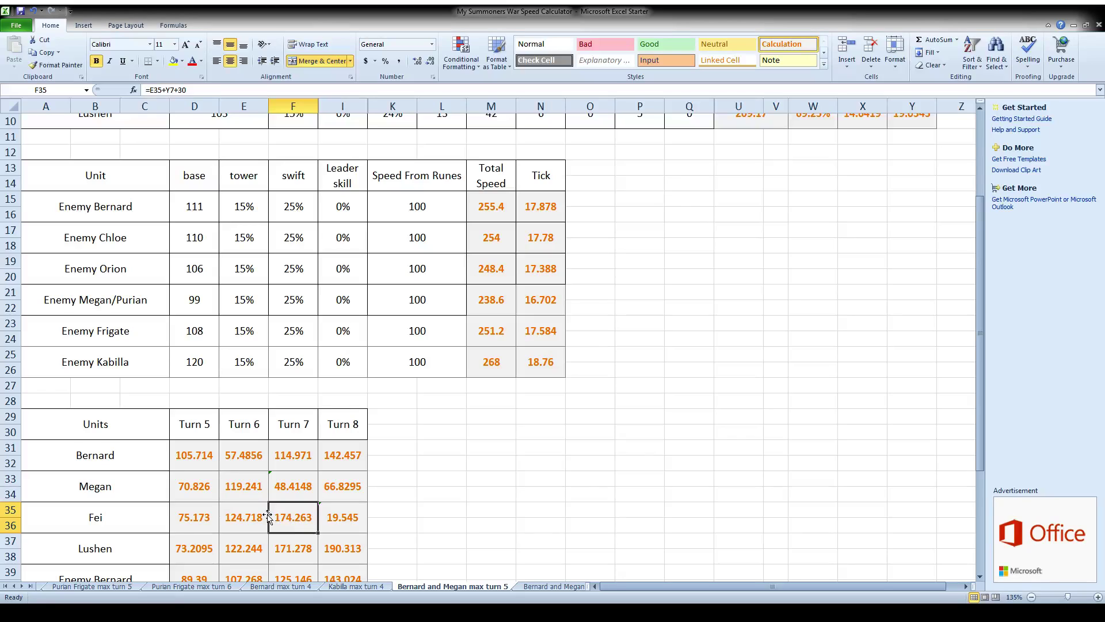
click(346, 550)
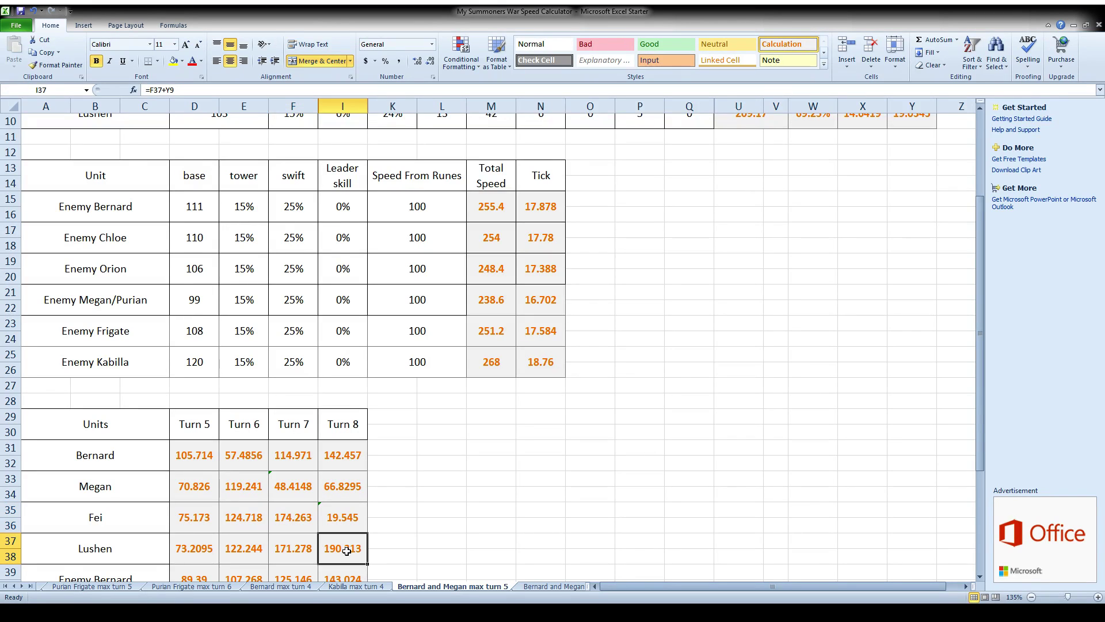
click(300, 515)
click(346, 551)
scroll(456, 520, down, 2)
scroll(456, 521, up, 2)
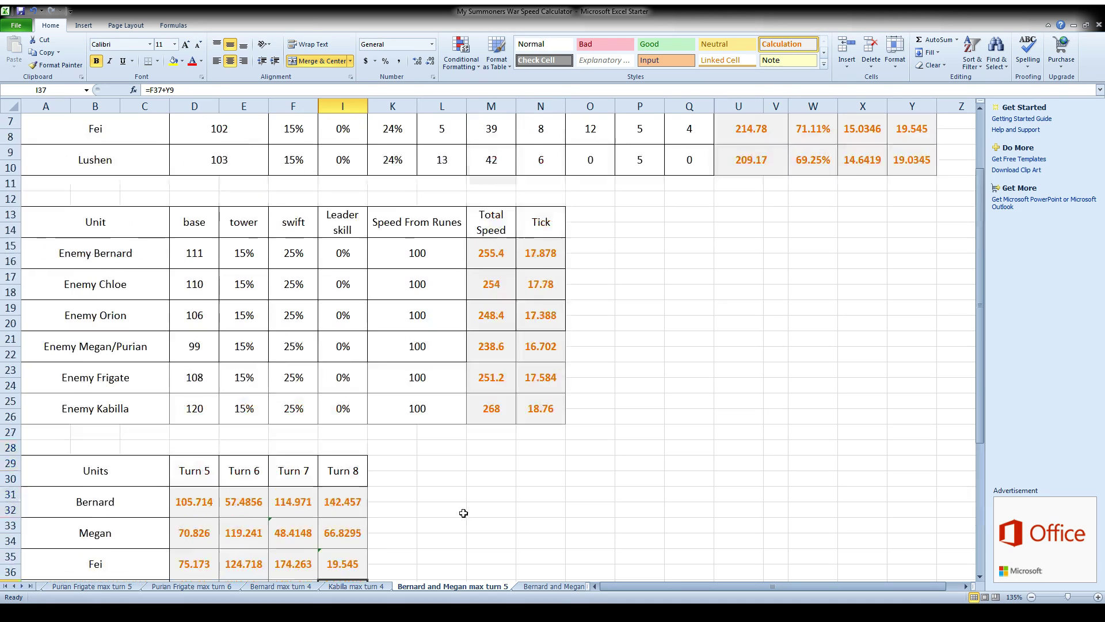
View the Bernard and Megan max turn 6 sheet and return to the Bernard max turn 5 sheet.
click(559, 586)
scroll(587, 488, up, 4)
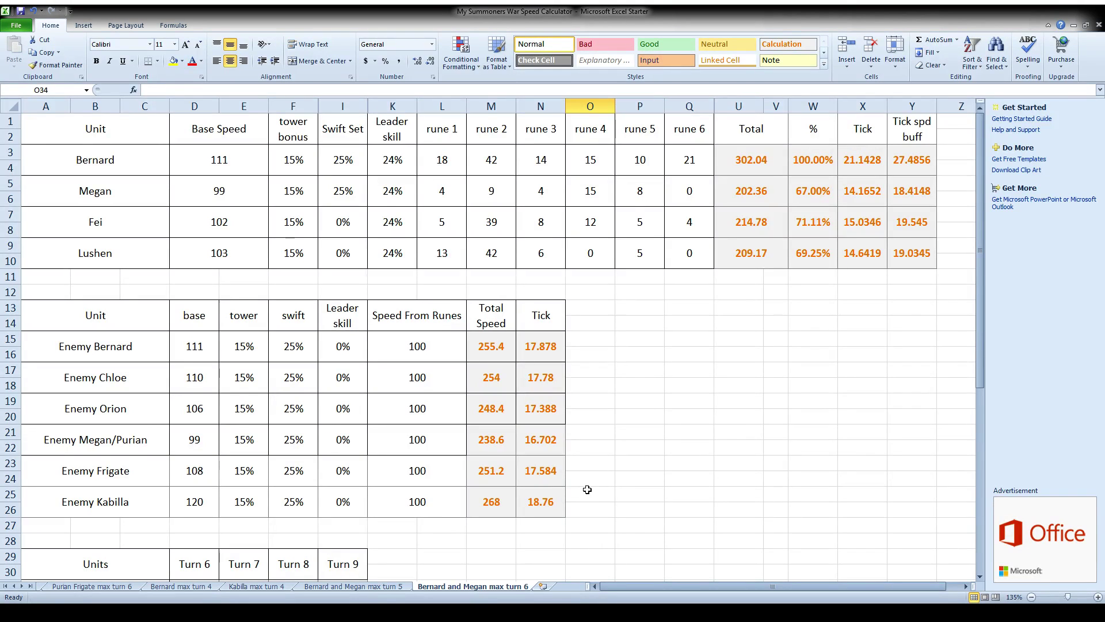
click(13, 586)
click(13, 585)
click(13, 586)
click(13, 586)
click(13, 585)
click(84, 586)
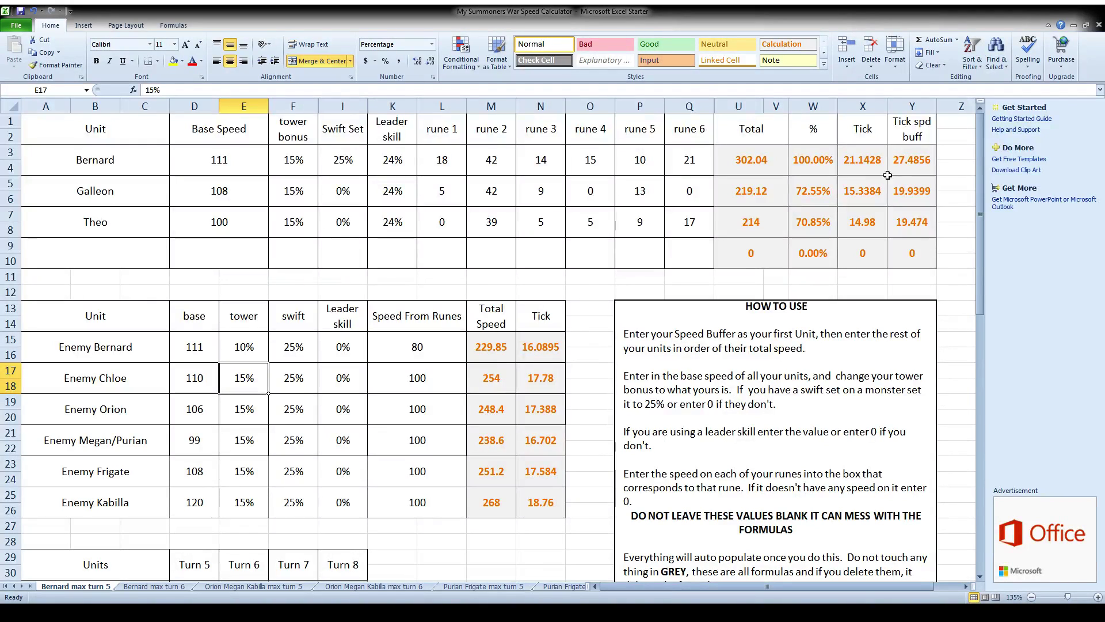
Inspect the formulas behind Bernard's Tick and Tick spd buff values, and look over the tables below.
click(915, 159)
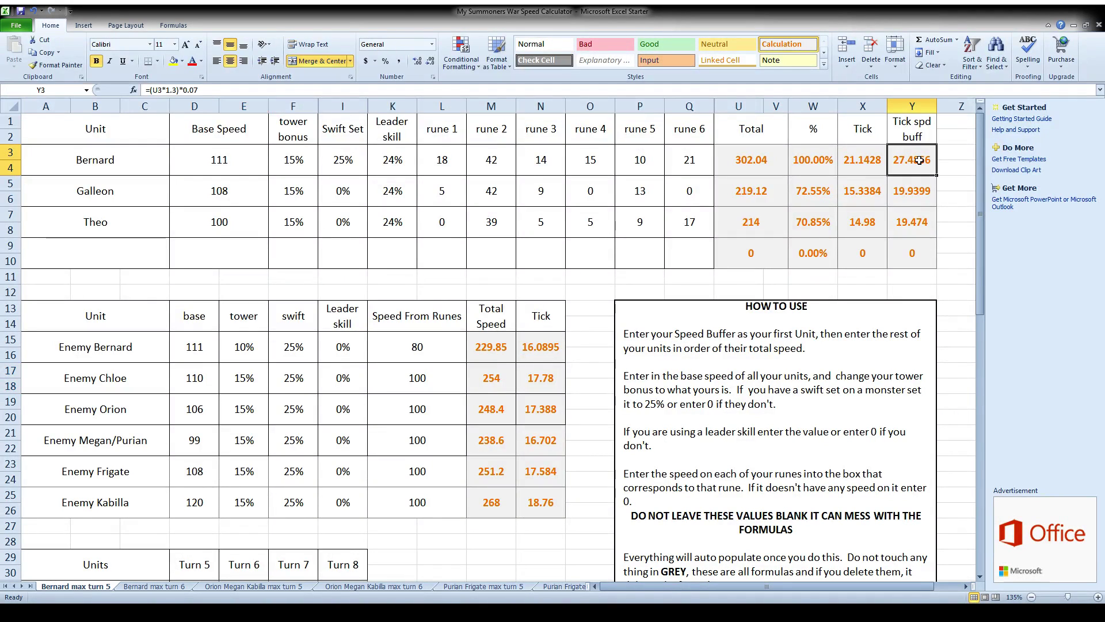
click(874, 169)
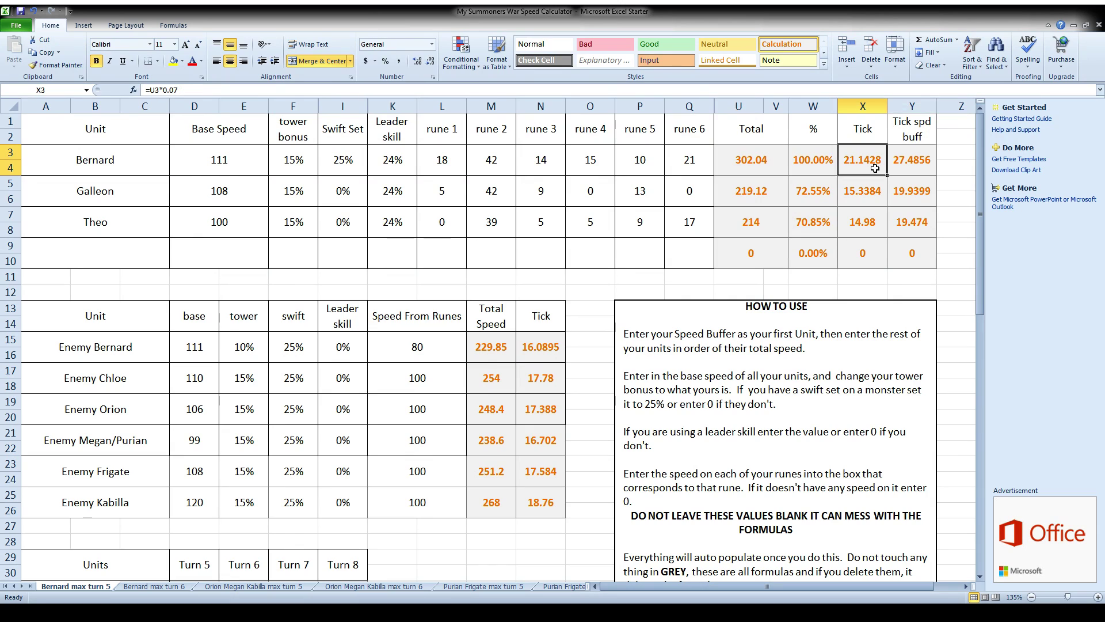
click(920, 163)
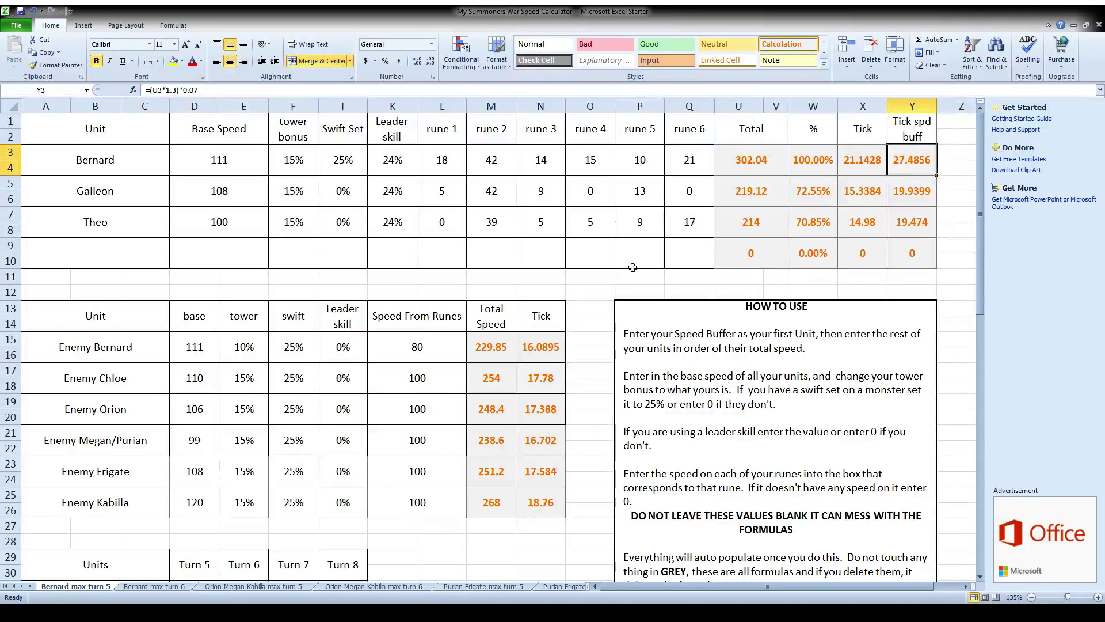
scroll(606, 387, down, 2)
scroll(540, 450, up, 2)
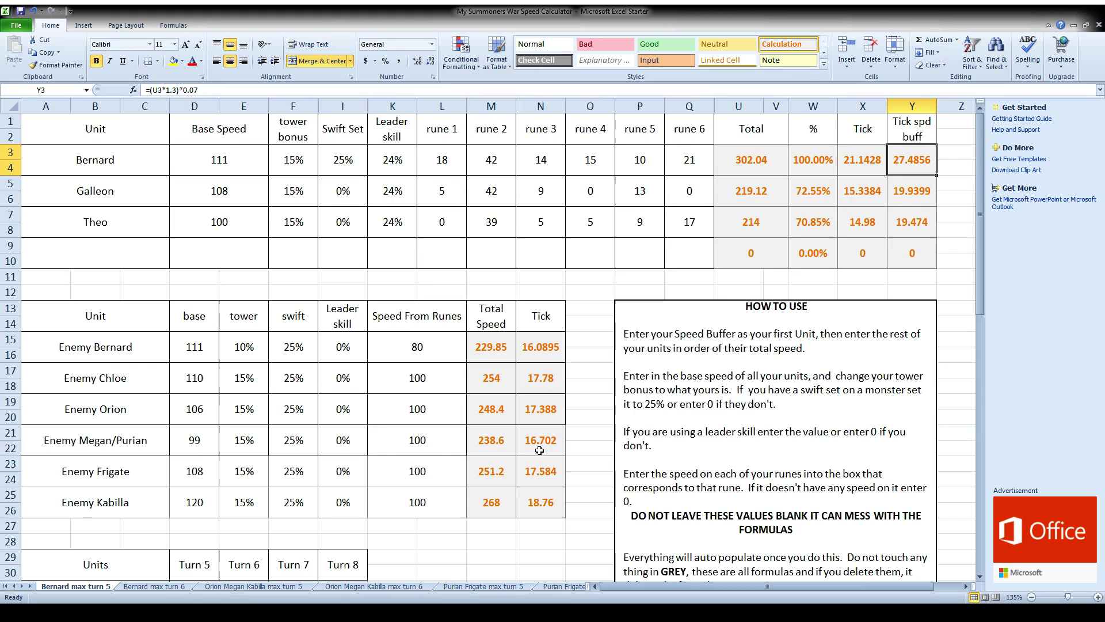
Set Bernard's rune 5 speed to 13.
click(441, 168)
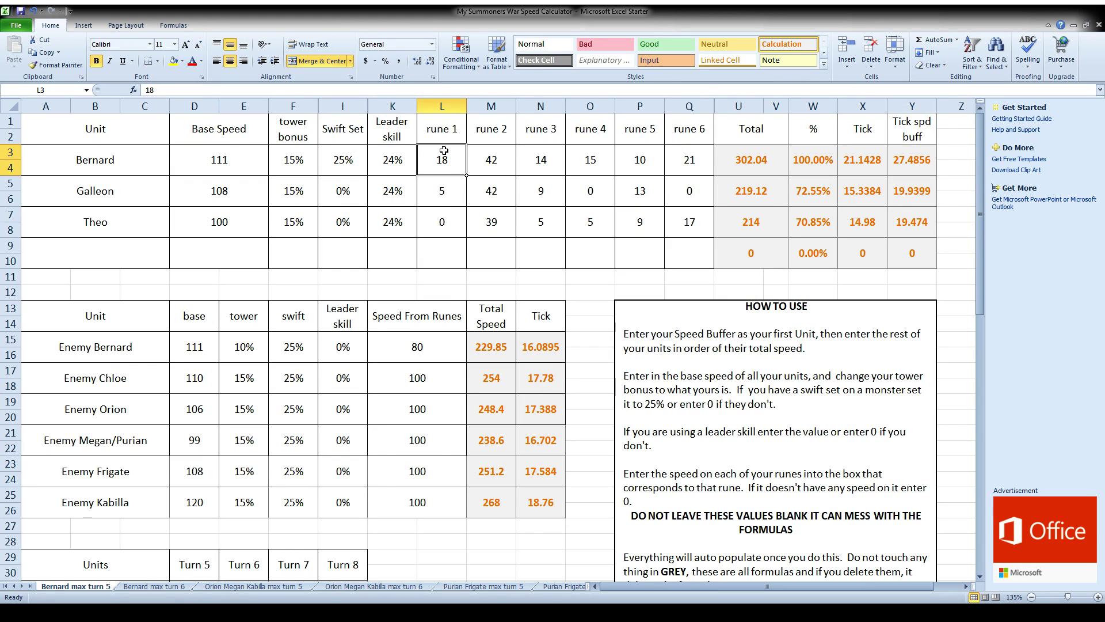
click(509, 168)
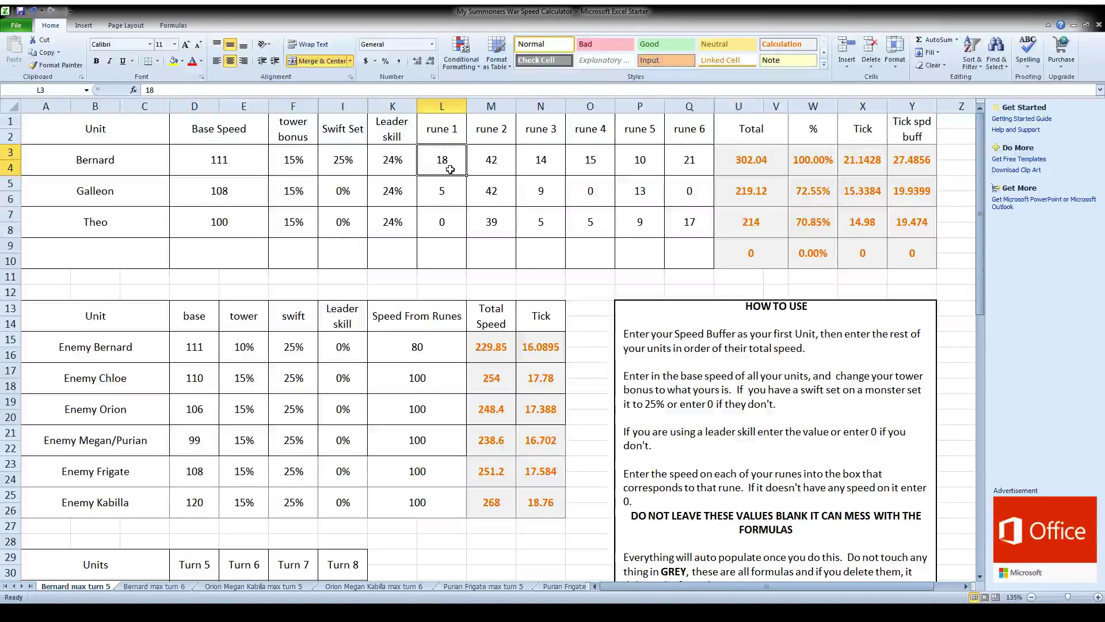
click(640, 161)
double_click(653, 162)
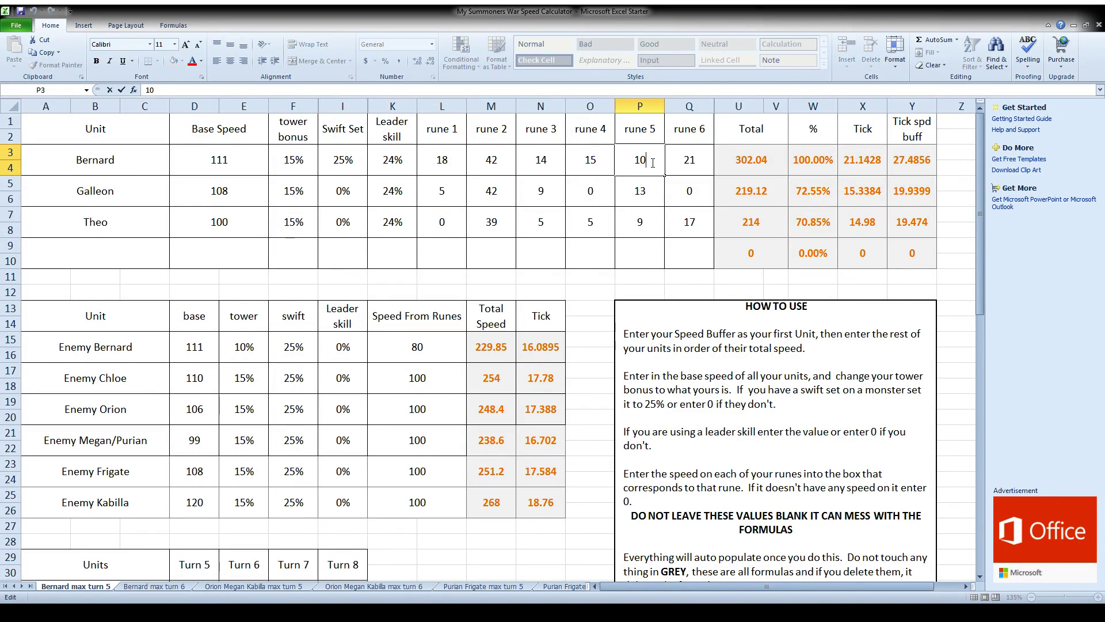
key(BackSpace)
text(3)
key(Return)
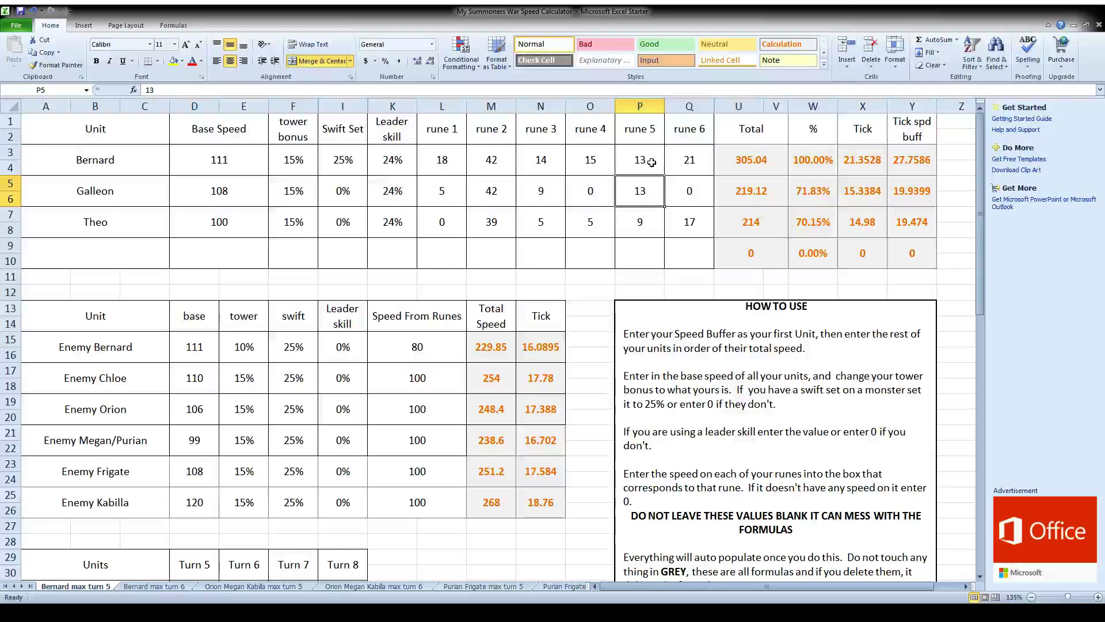
Check Bernard's Total, Tick and Tick spd buff values, and his Turn 6, Turn 7 and Turn 8 values in the turn table.
click(747, 160)
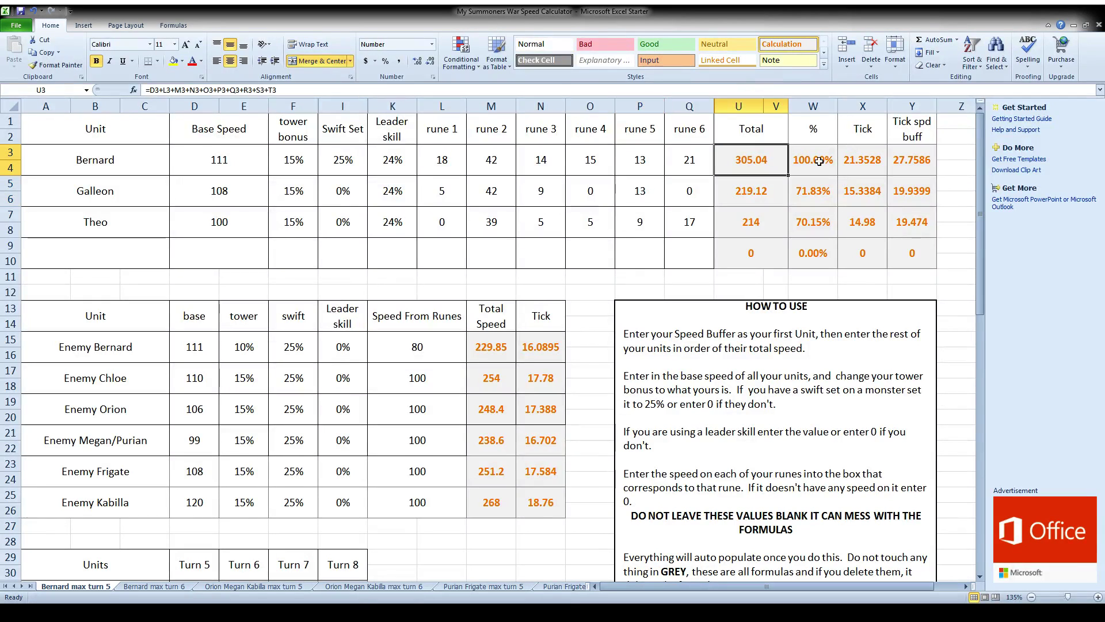
click(874, 162)
click(914, 165)
scroll(915, 165, down, 5)
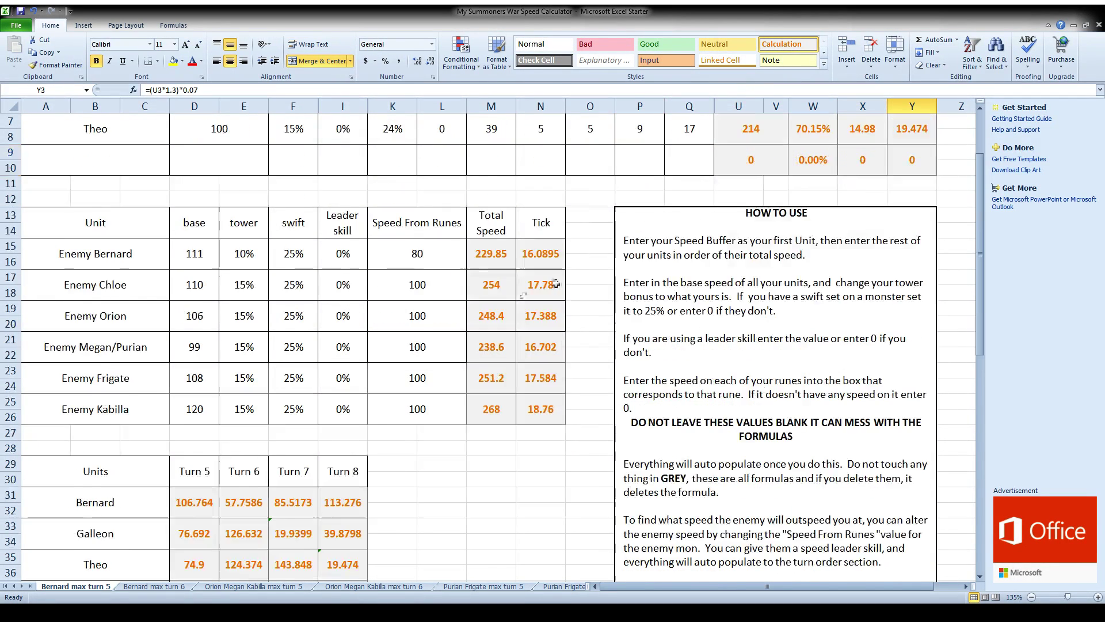
click(255, 362)
click(276, 361)
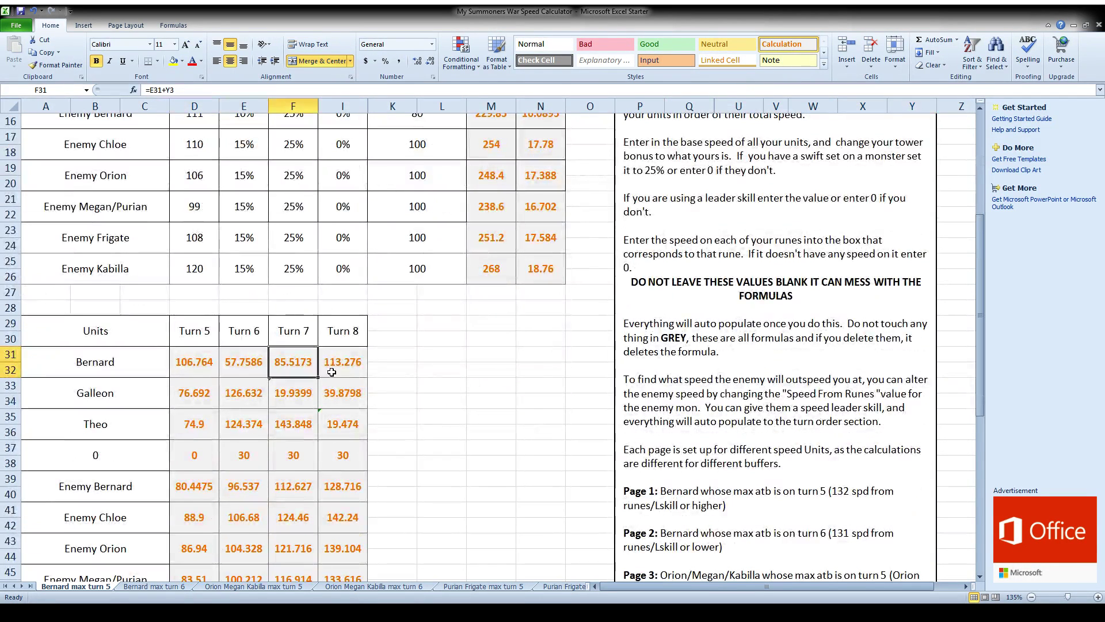
click(342, 361)
scroll(622, 301, up, 5)
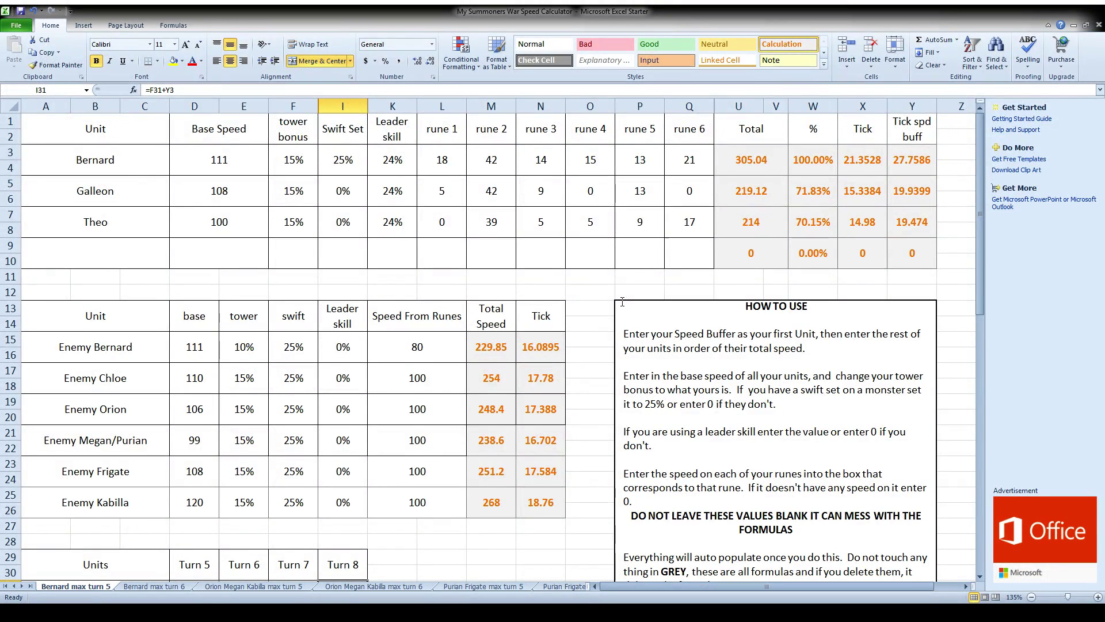
Review the swift set, tower bonus and base speed entries of Bernard, Galleon and Theo.
click(405, 354)
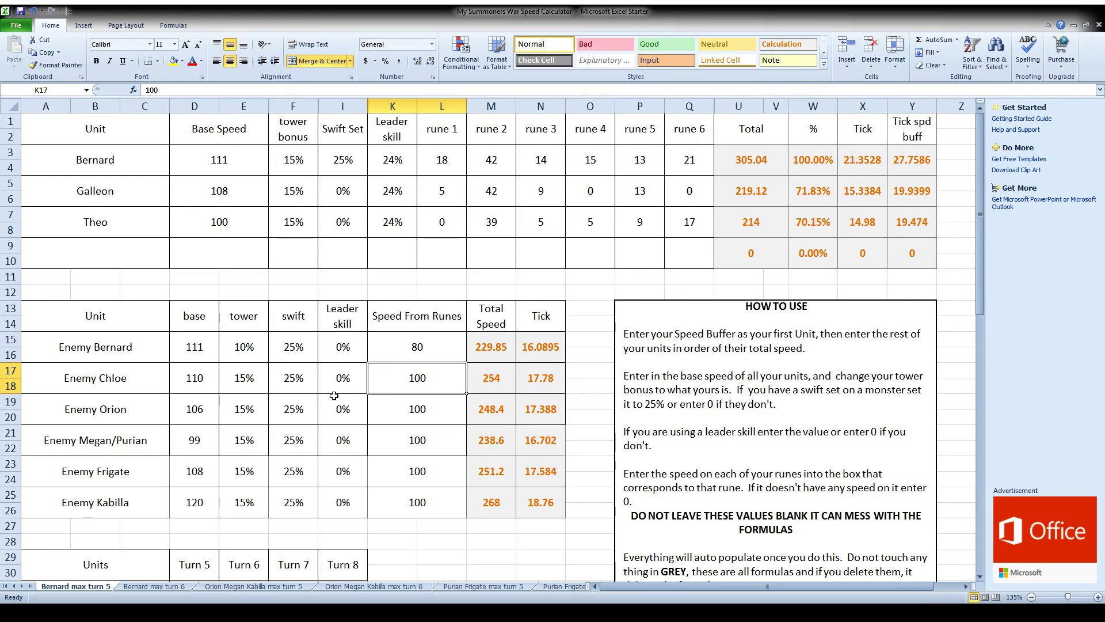
click(342, 346)
click(338, 200)
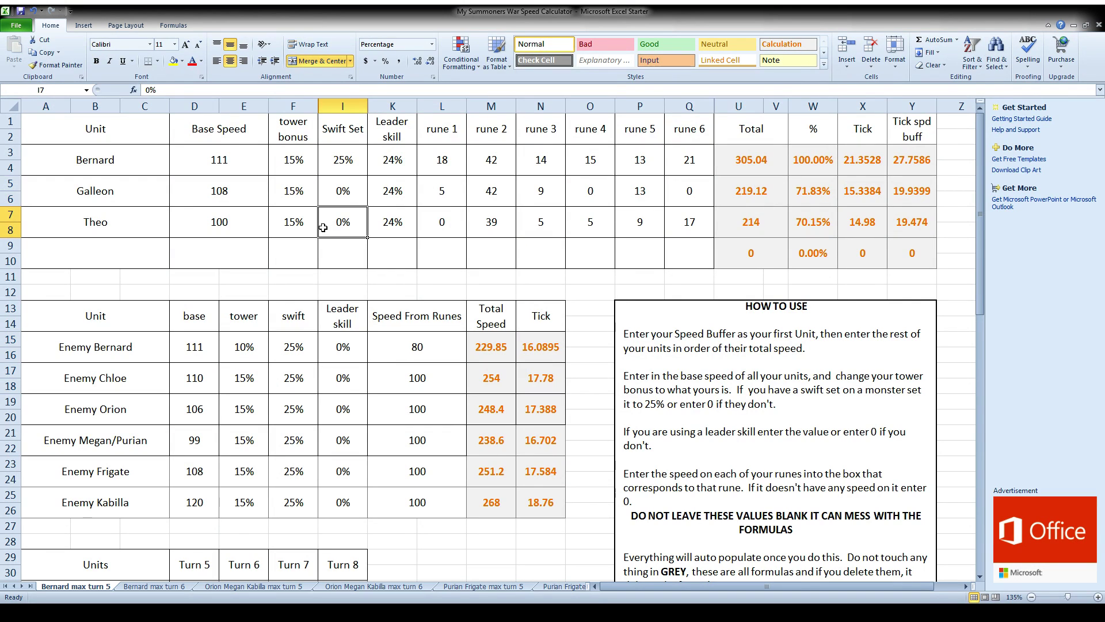
click(294, 192)
click(199, 194)
click(202, 153)
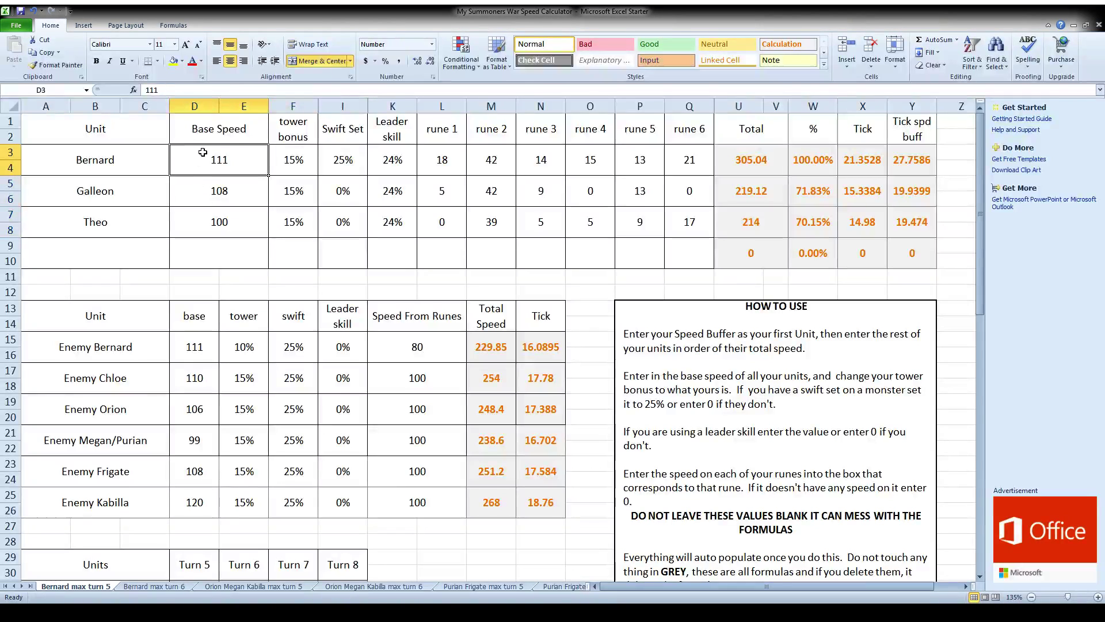
click(210, 190)
click(211, 225)
Go through the enemy units listed in the enemy table, from Enemy Bernard to Enemy Kabilla.
click(114, 350)
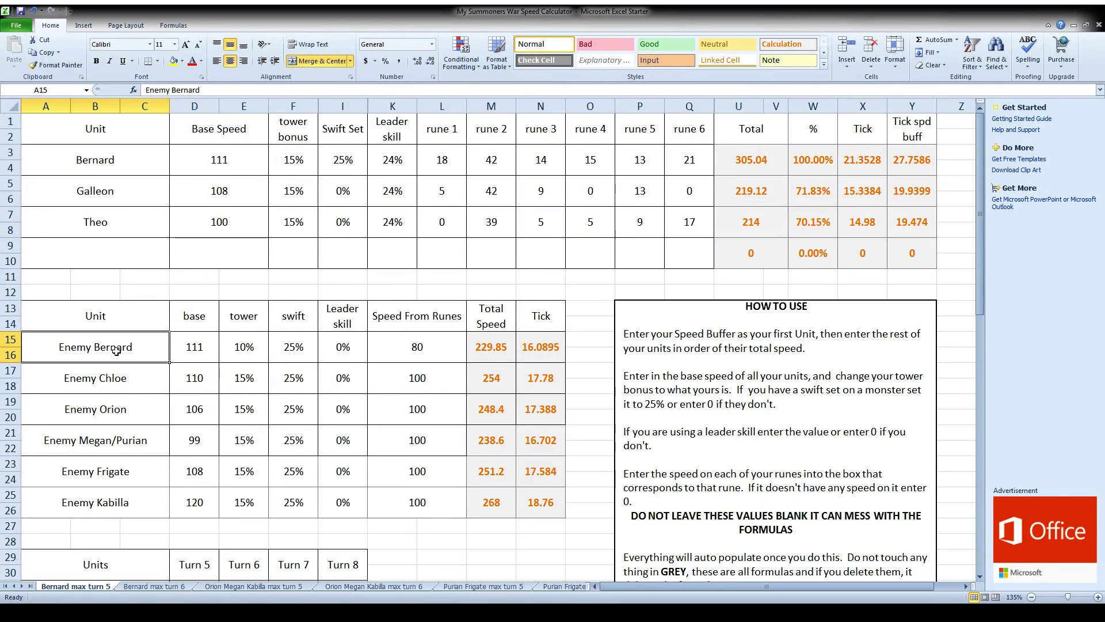
click(112, 380)
click(115, 410)
click(125, 439)
click(124, 476)
click(119, 503)
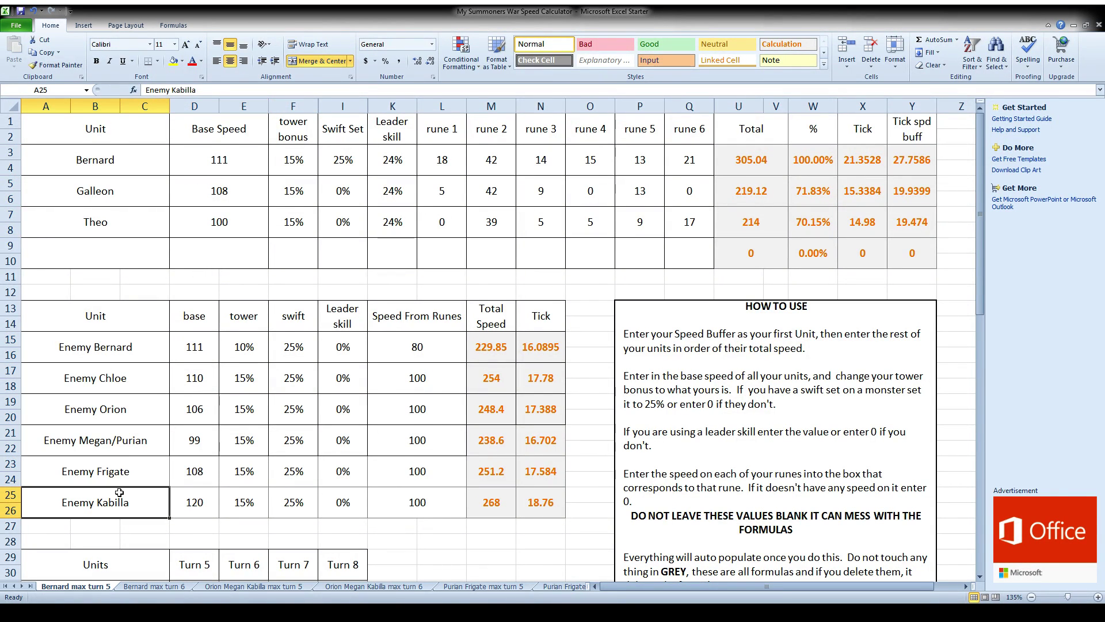
click(135, 344)
Set Enemy Bernard's Speed From Runes to 131.
scroll(371, 415, down, 2)
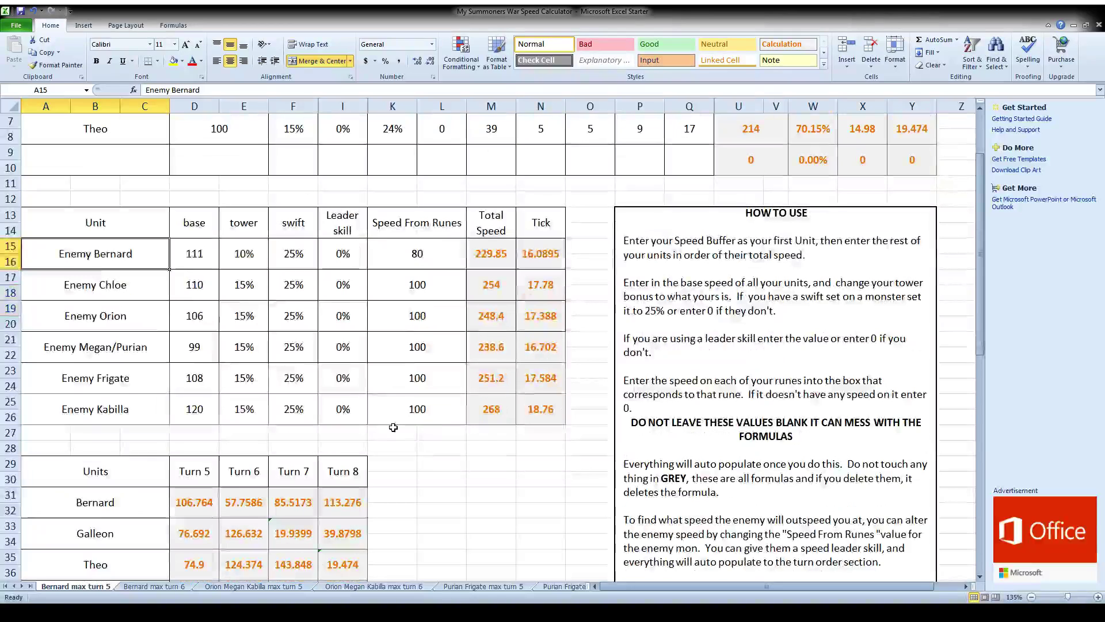
click(432, 259)
text(8)
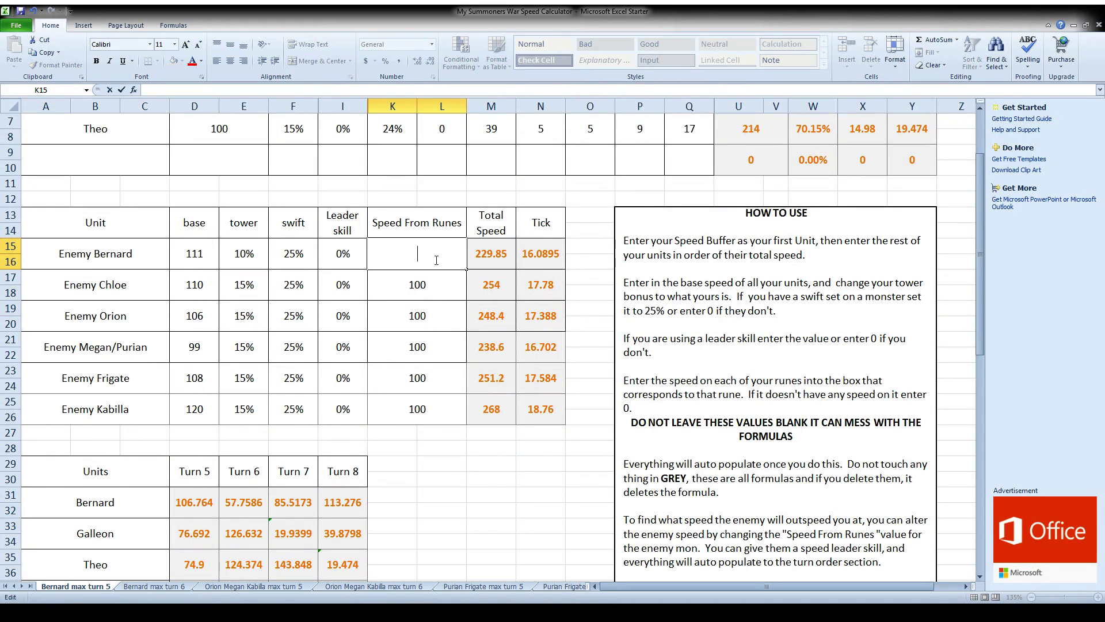
text(131)
key(Return)
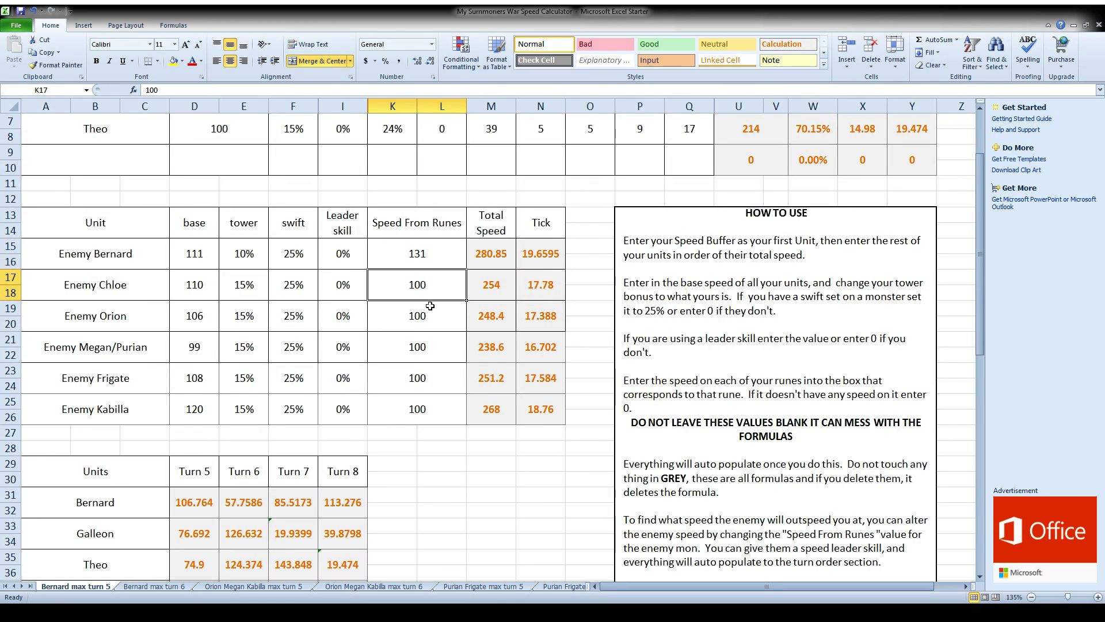
Set Enemy Chloe's Speed From Runes to 133.
double_click(440, 291)
key(BackSpace)
key(BackSpace)
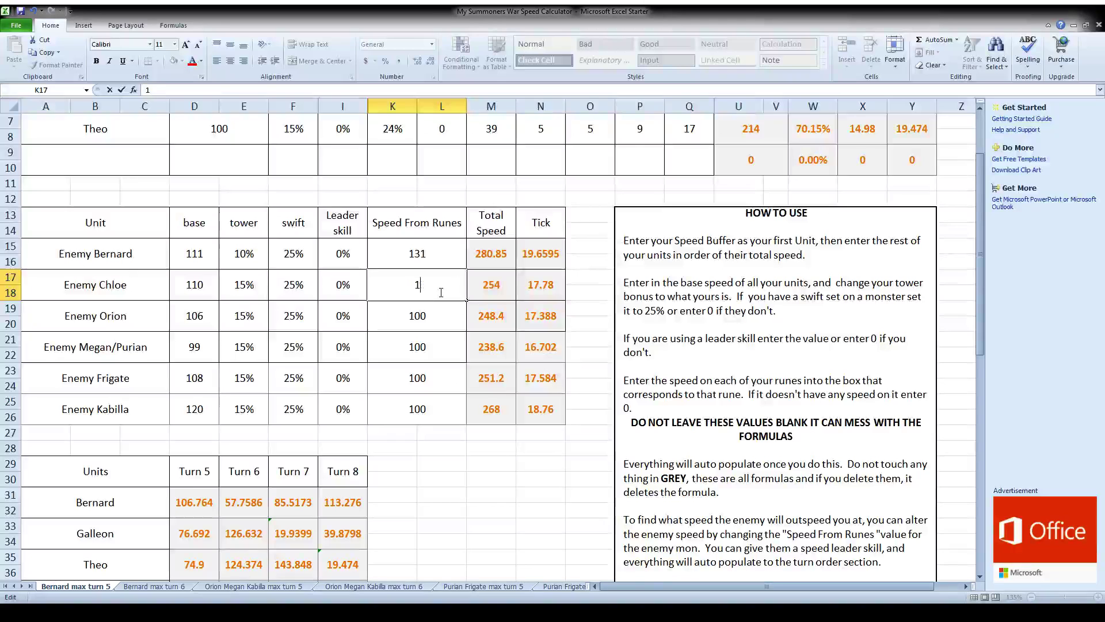
text(33)
key(Return)
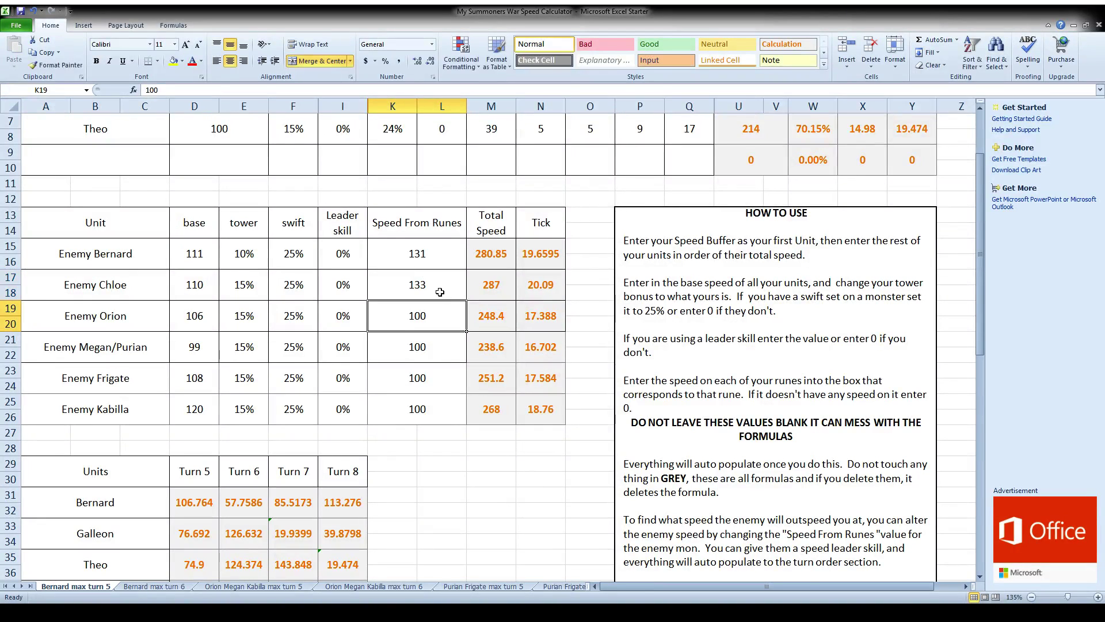
Inspect the Turn 8 values of Enemy Chloe and the empty fourth unit in the turn table.
scroll(436, 340, down, 4)
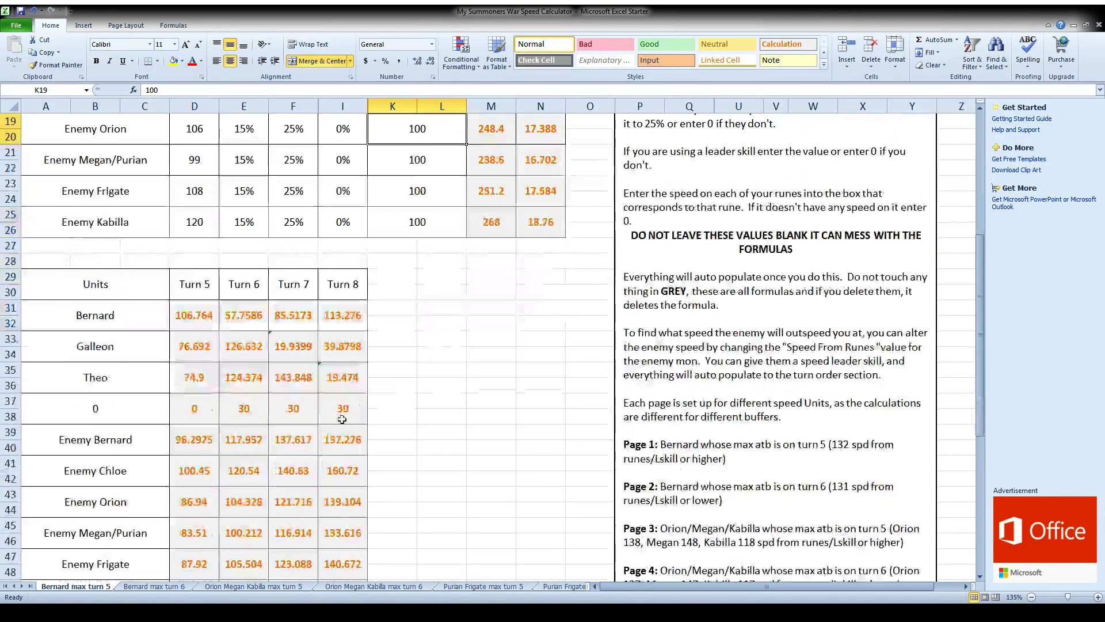
click(344, 471)
click(348, 406)
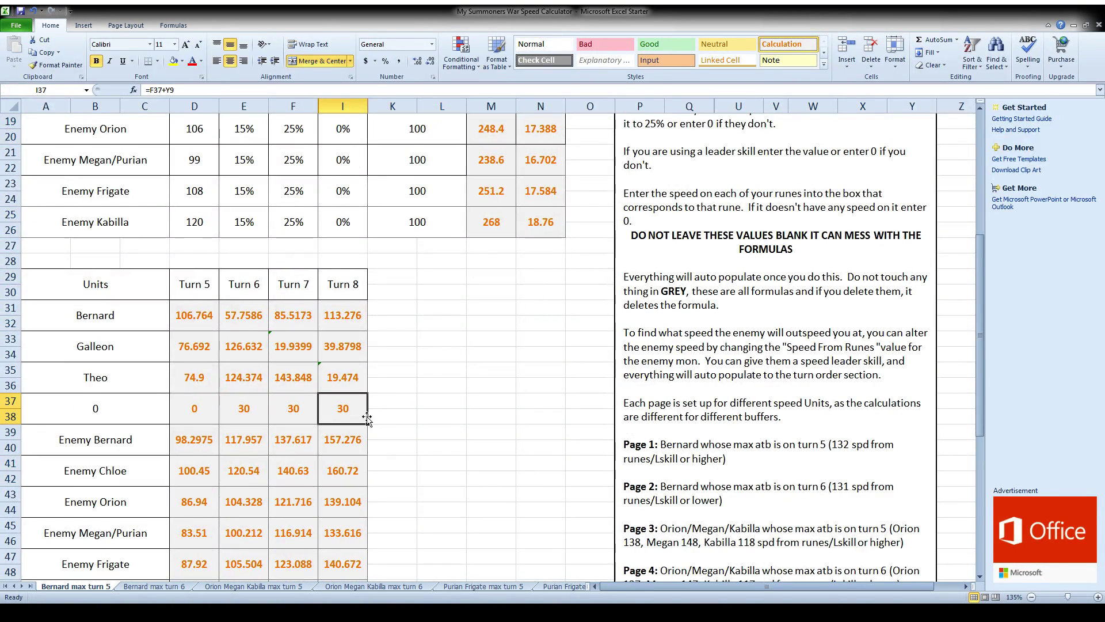
scroll(469, 432, up, 6)
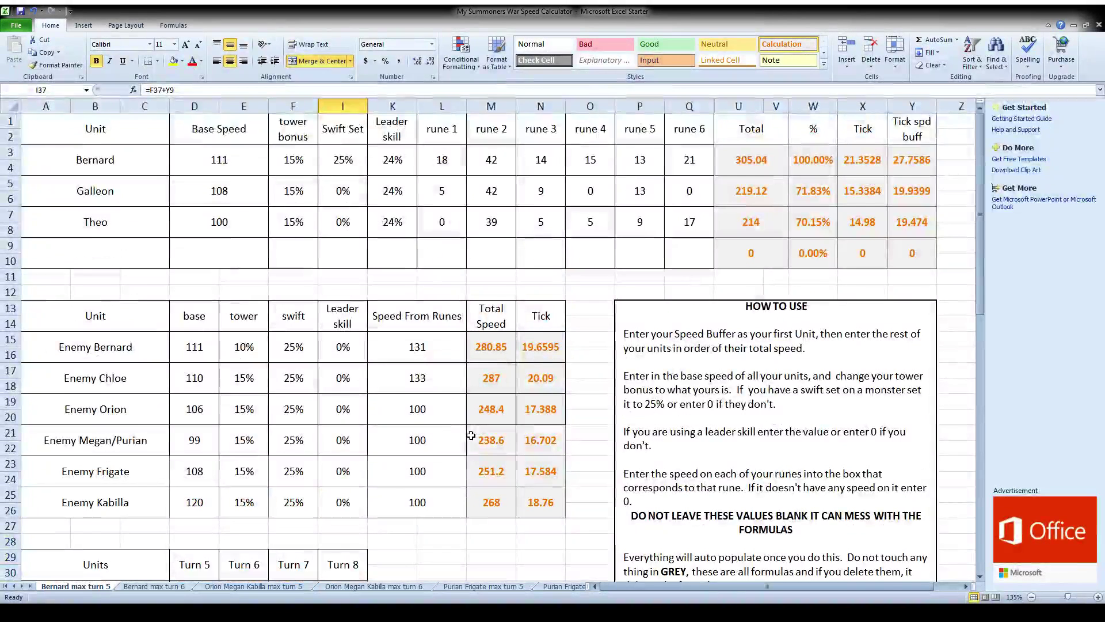